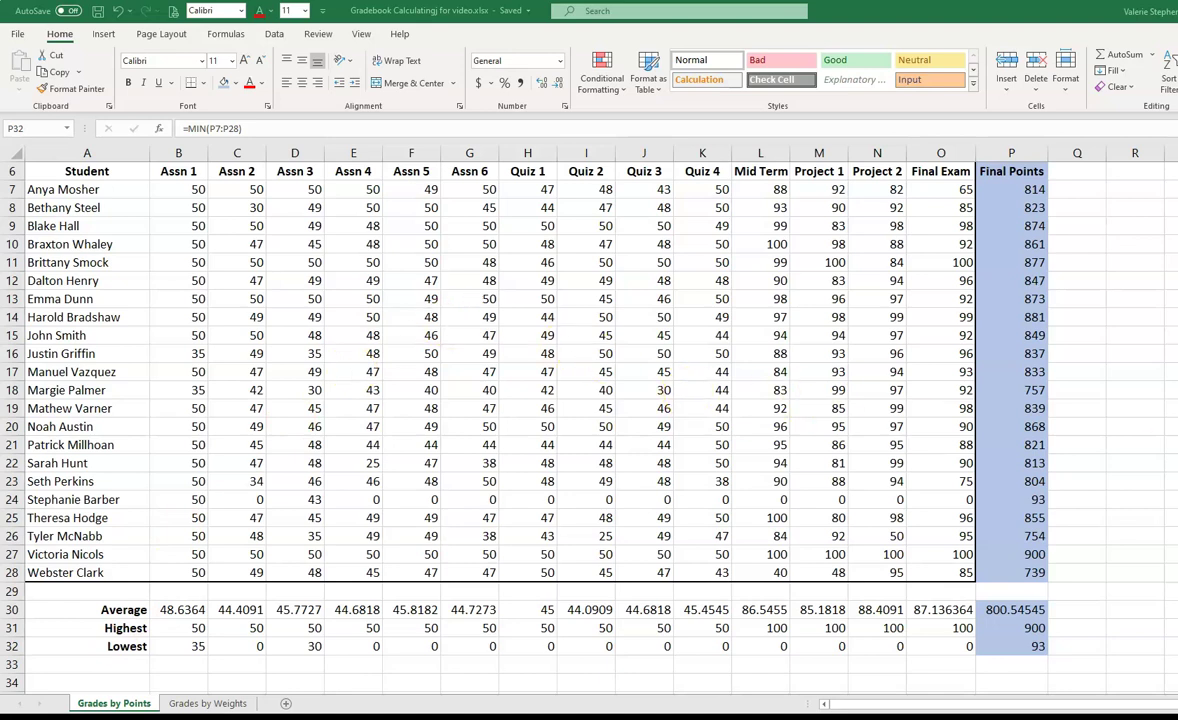
Total the possible points for all assignments in P5 with the formula =SUM(B5:O5).
scroll(589, 420, up, 2)
scroll(589, 420, down, 1)
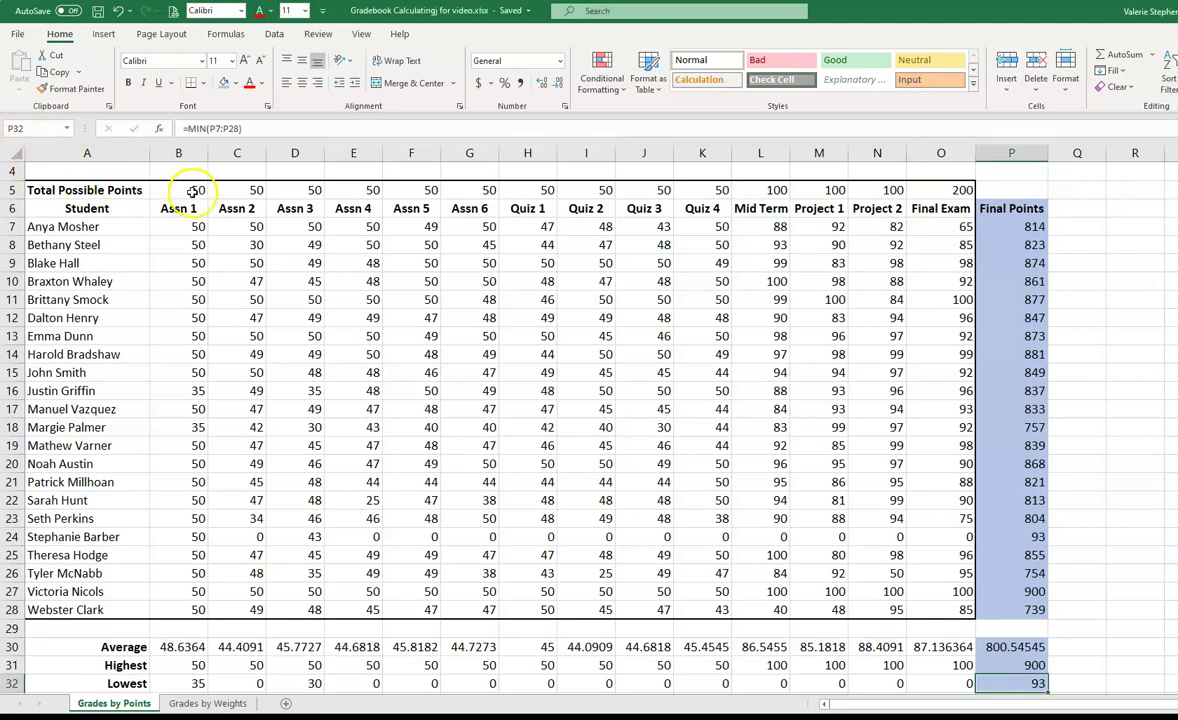
ctrl+click(1014, 191)
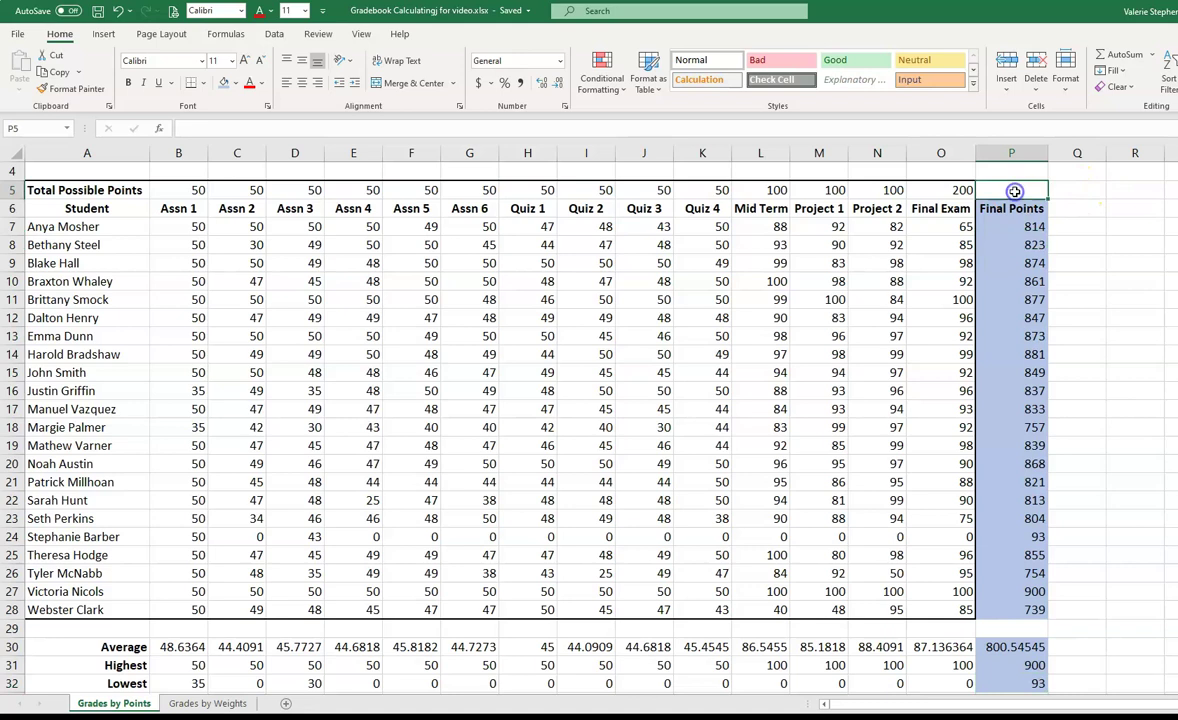
click(1122, 57)
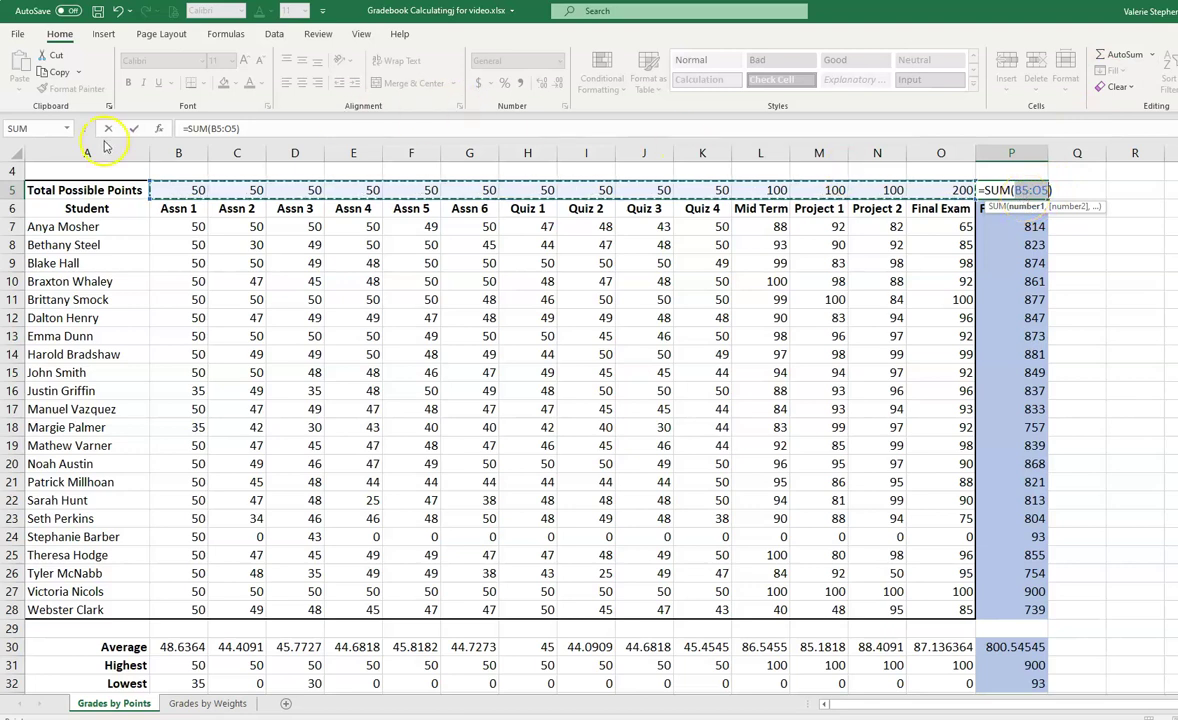
click(132, 129)
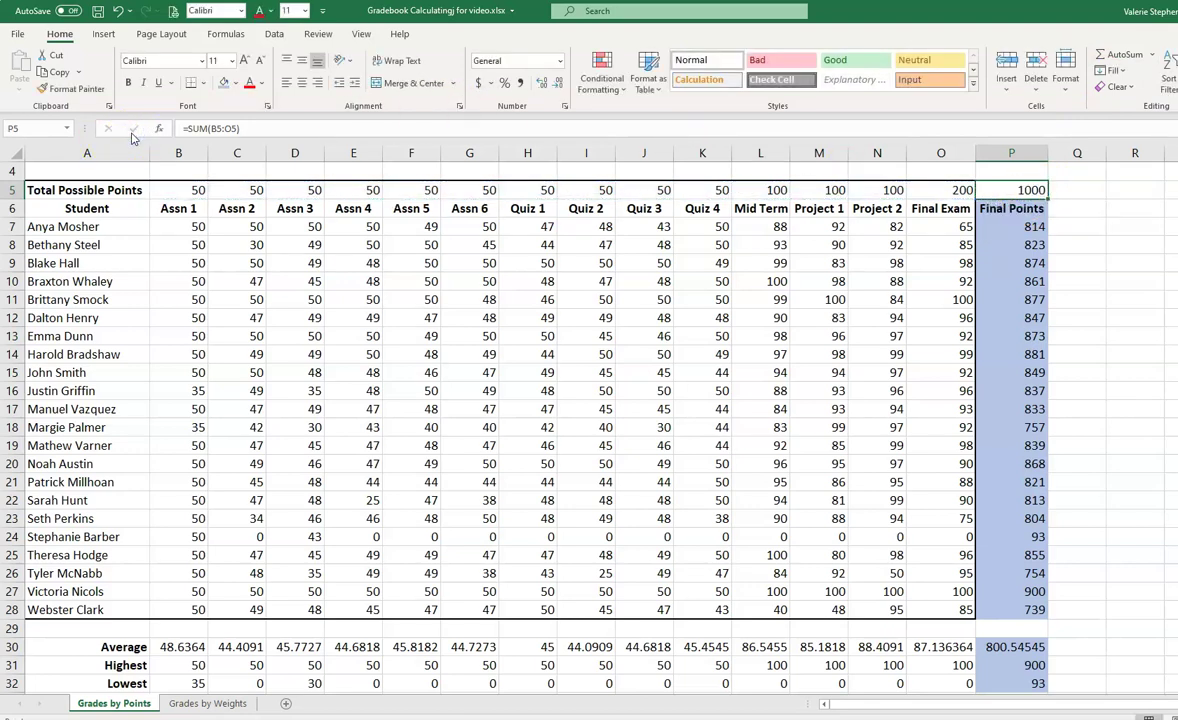
Calculate the first student's percentage in Q7 by dividing final points by total possible points with =P7/P5.
click(916, 354)
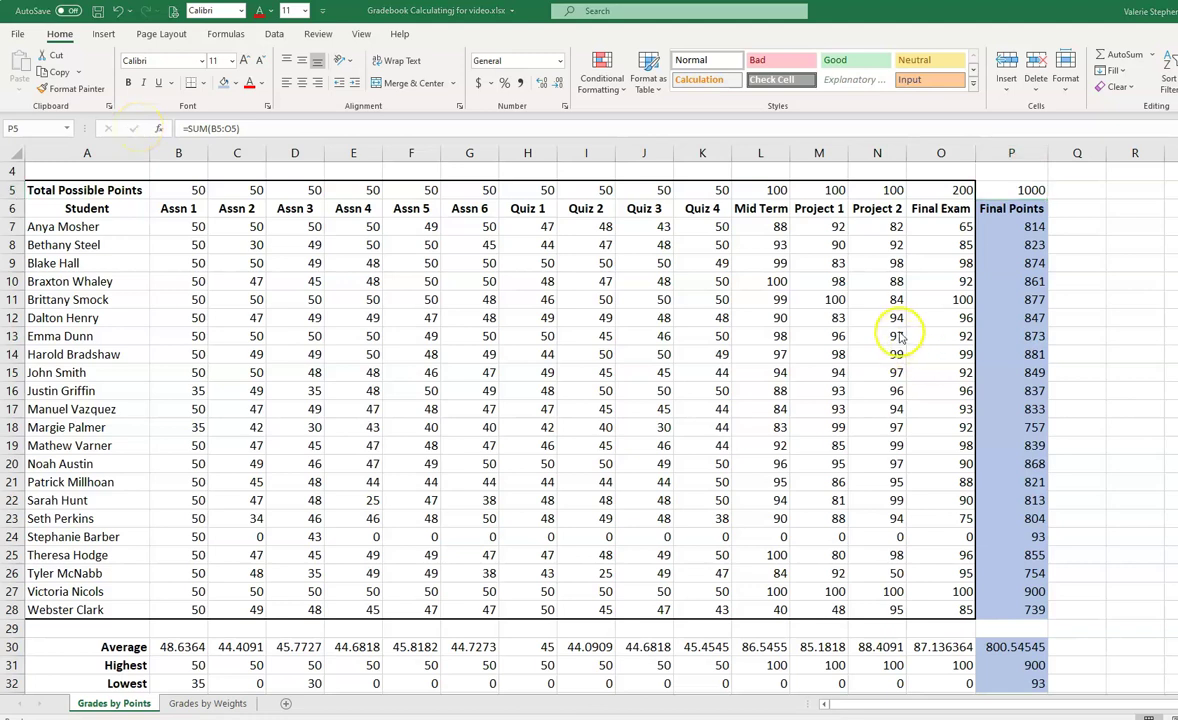
click(1029, 229)
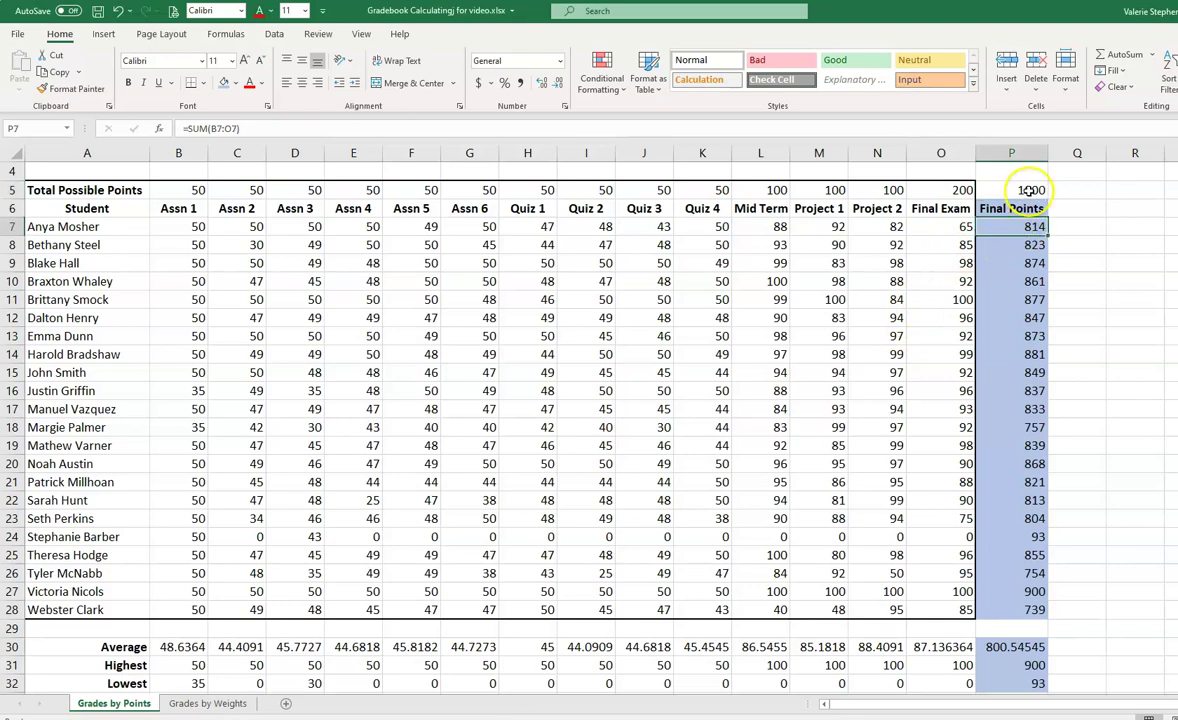
click(1030, 190)
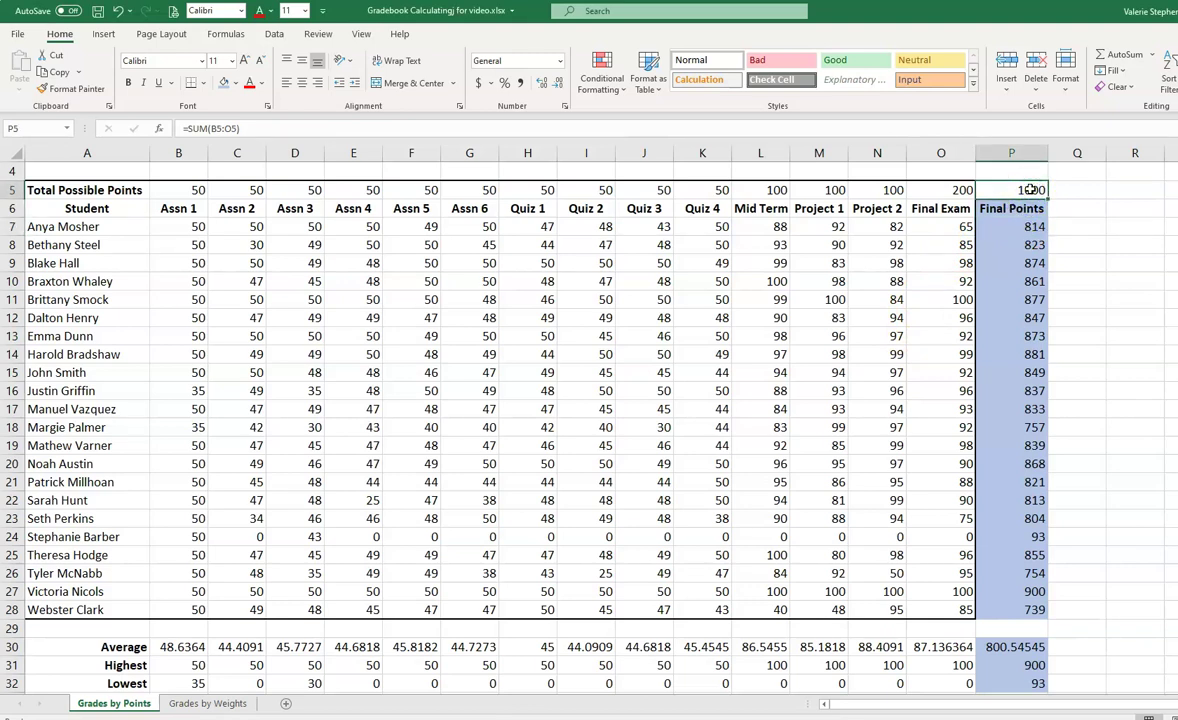
click(1075, 227)
click(1081, 231)
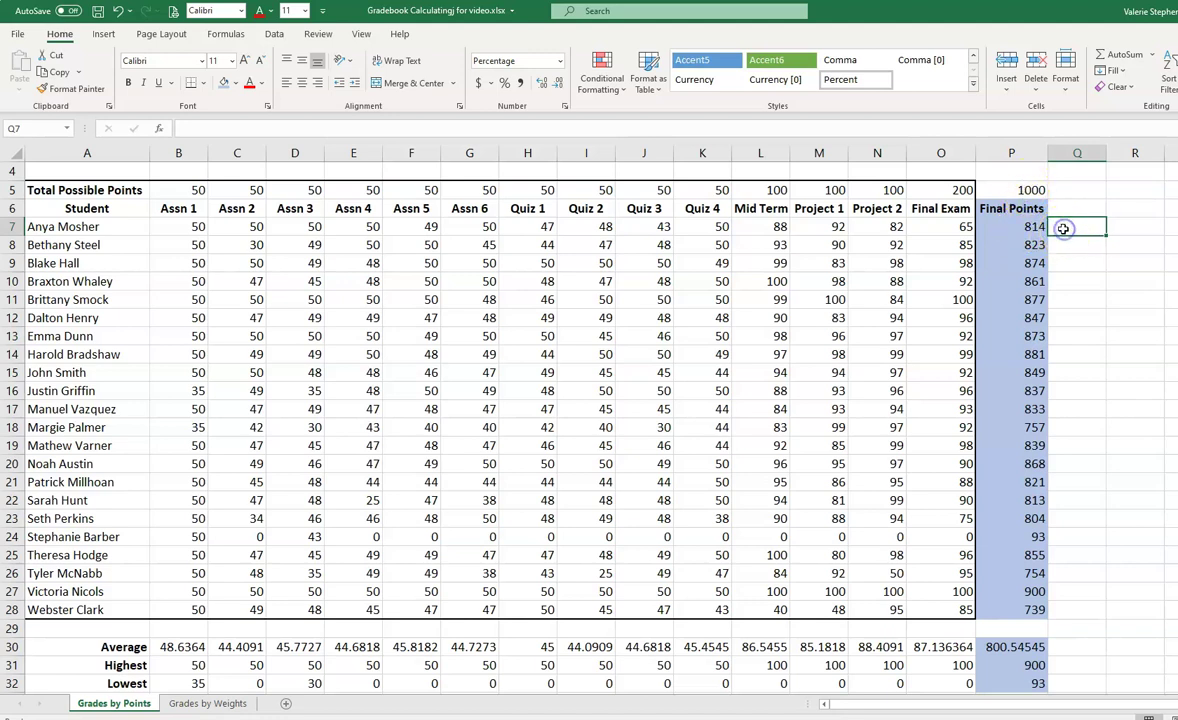
text(=)
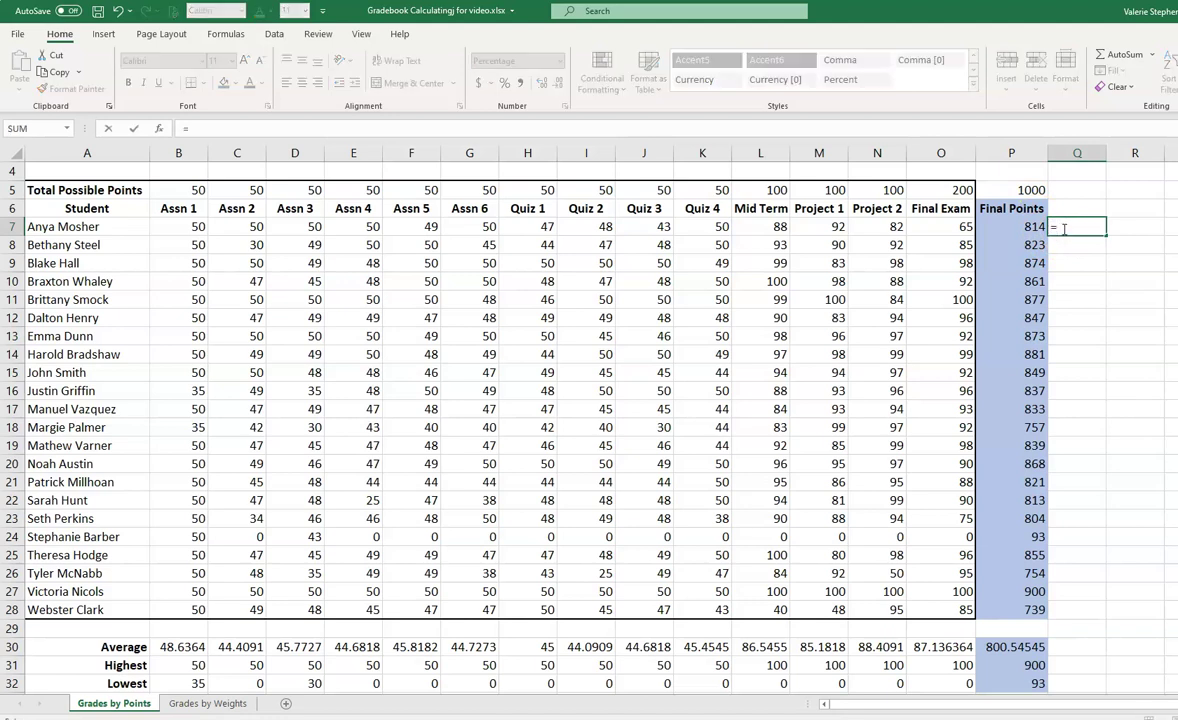
click(1027, 225)
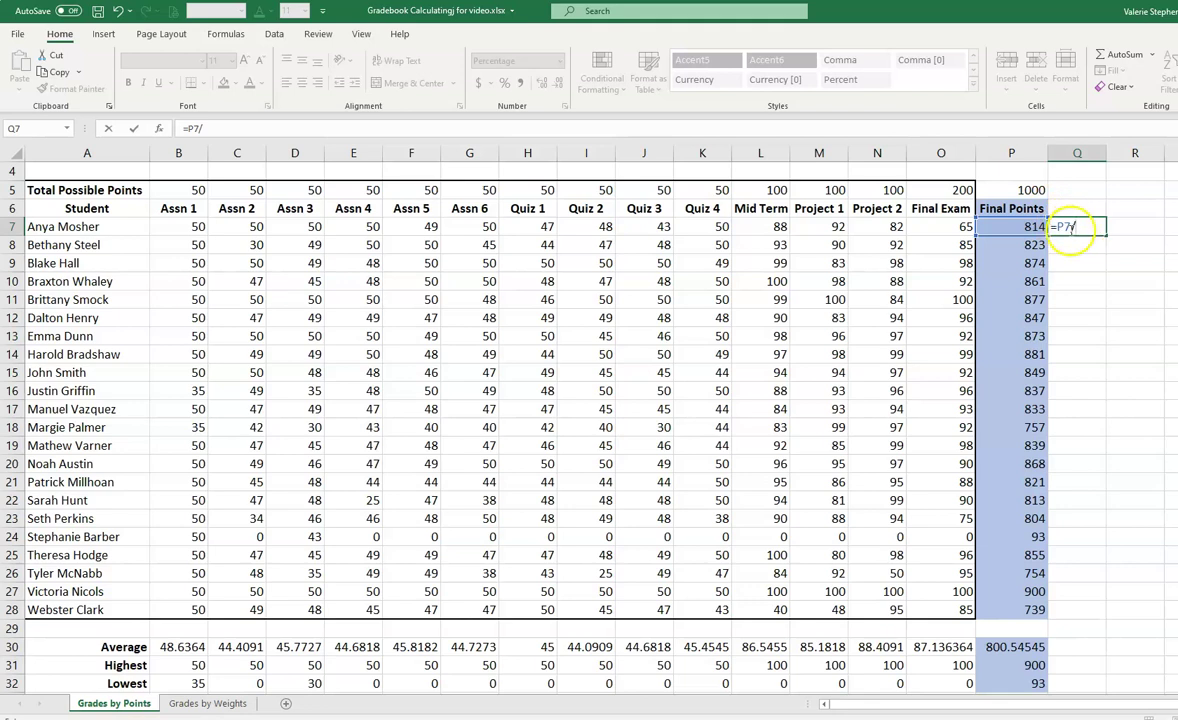
click(1021, 187)
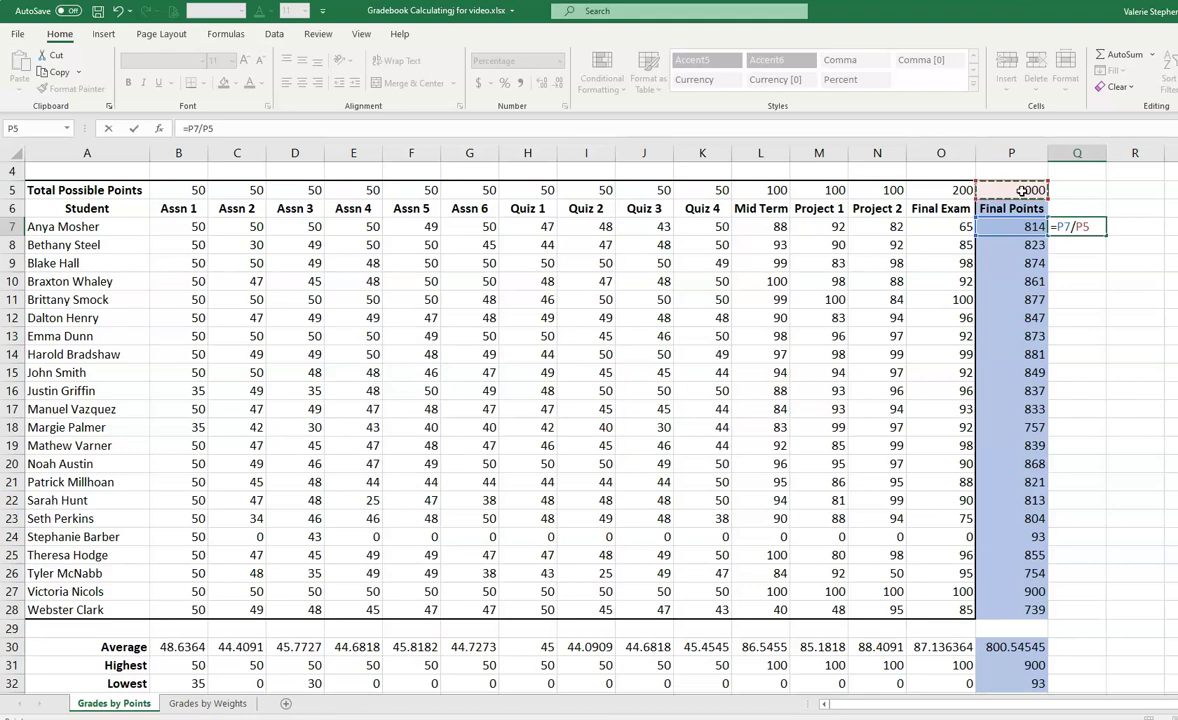
click(134, 129)
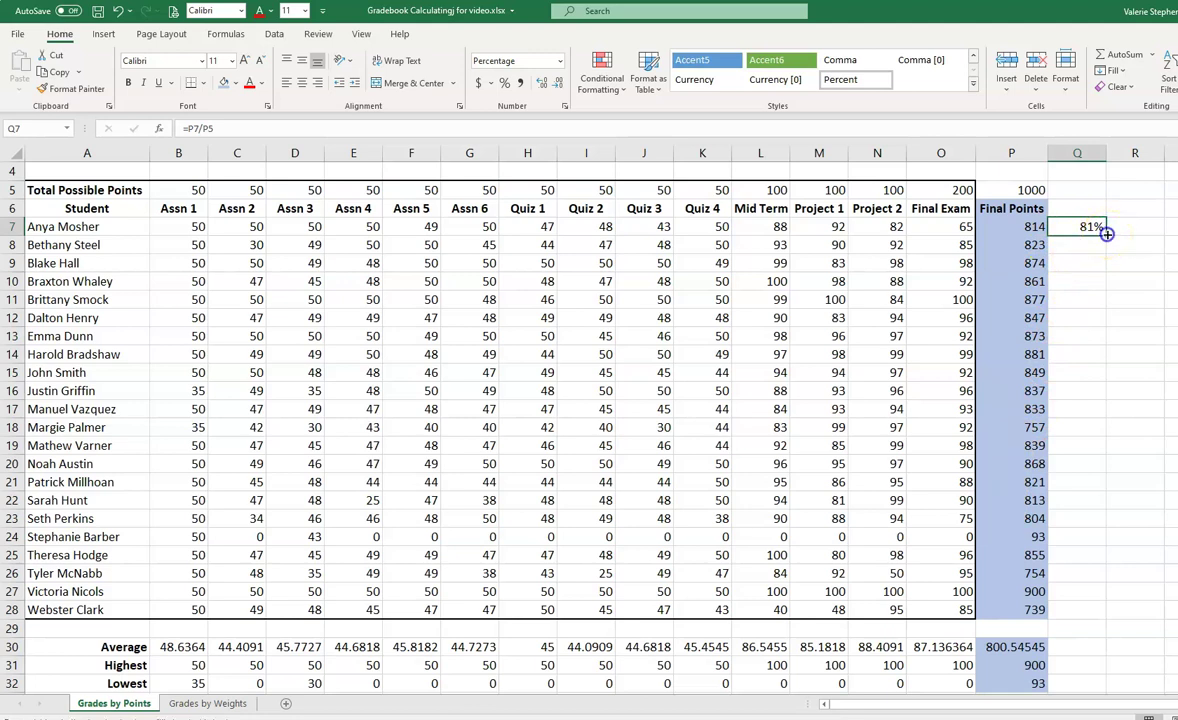
Try to fill the percentage formula from Q7 down to Q13 and check which cells the copied formula references.
drag(1106, 233, 1107, 345)
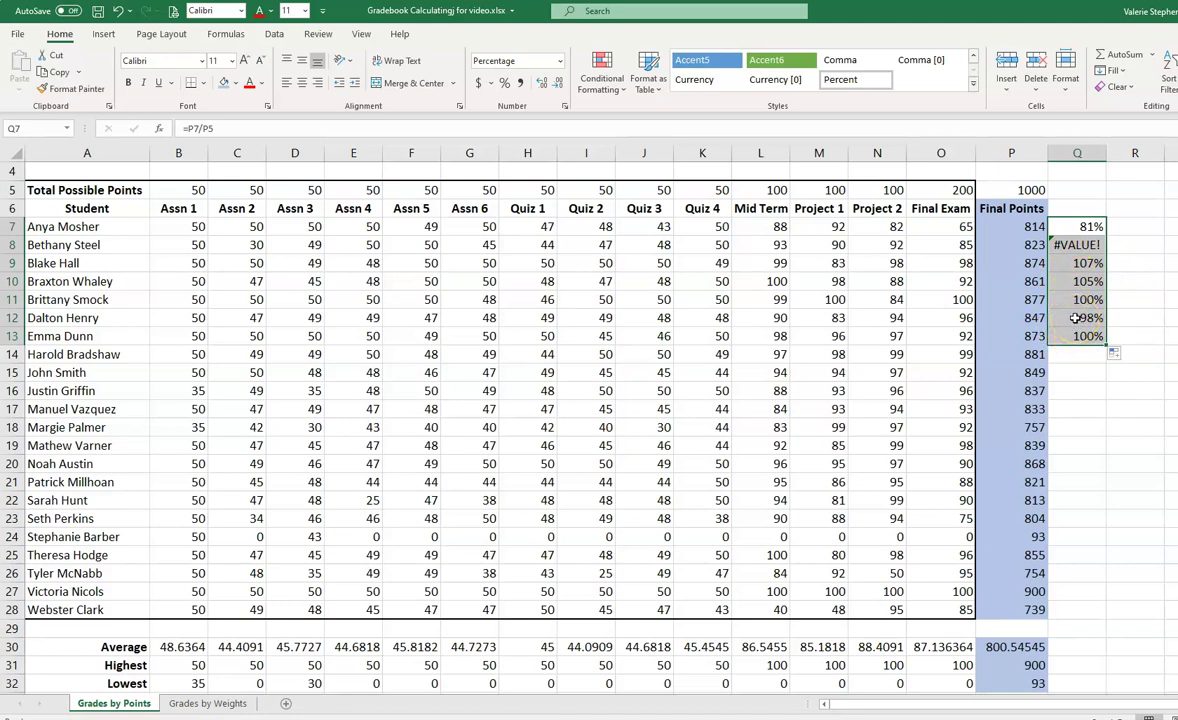
ctrl+scroll(1075, 318, down, 2)
click(880, 266)
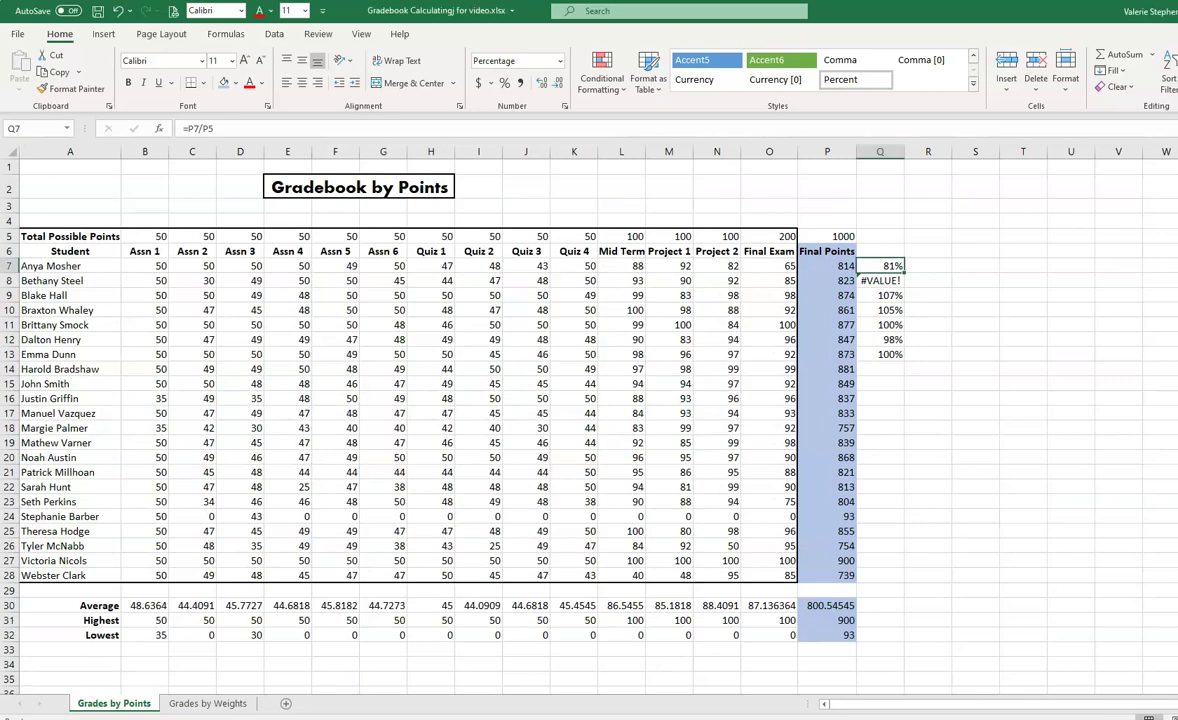
ctrl+scroll(880, 266, up, 2)
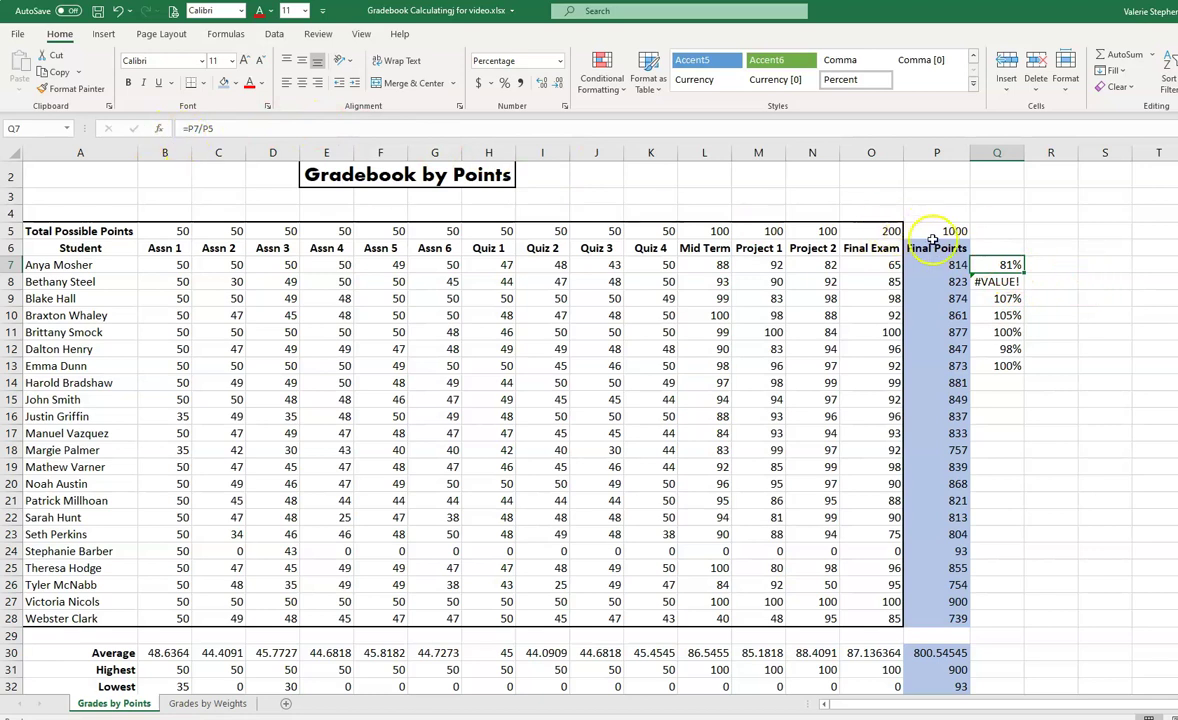
click(959, 265)
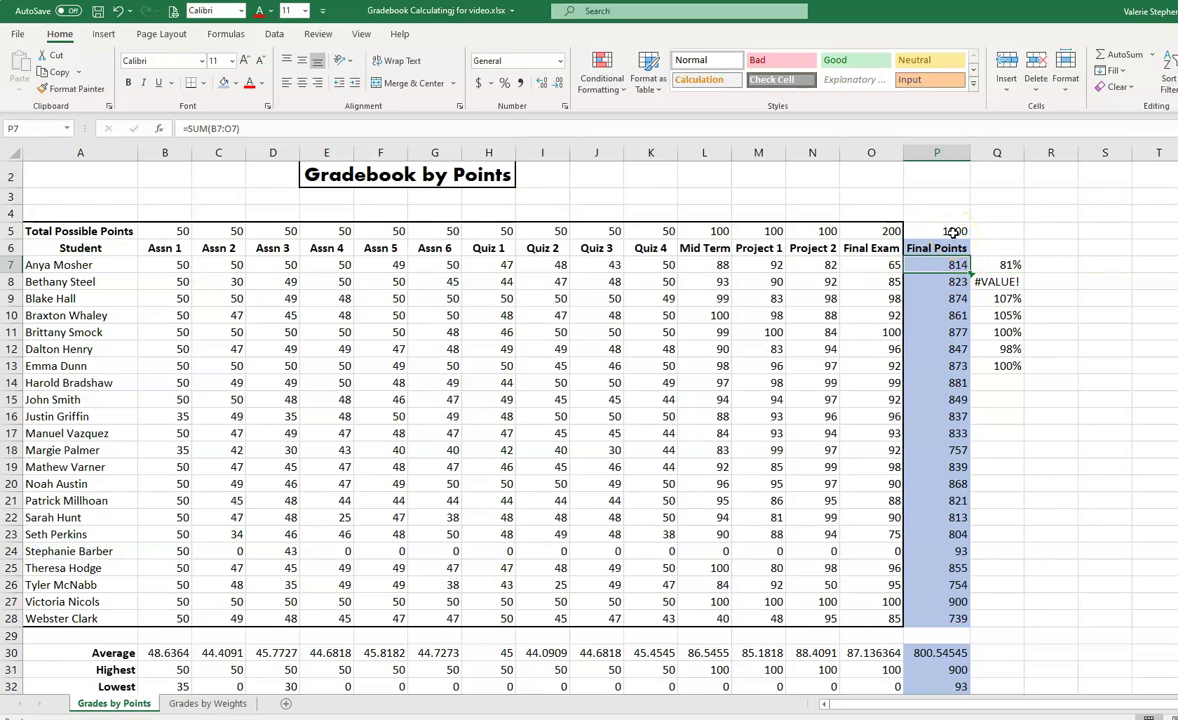
click(953, 232)
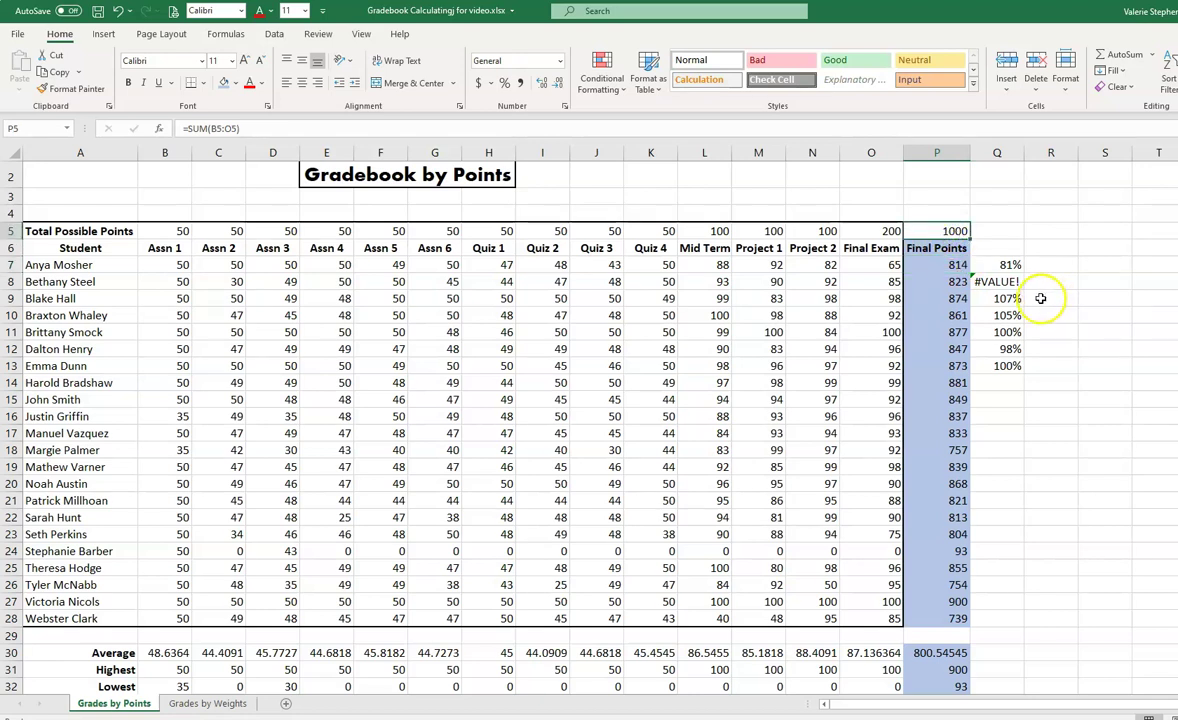
click(1012, 282)
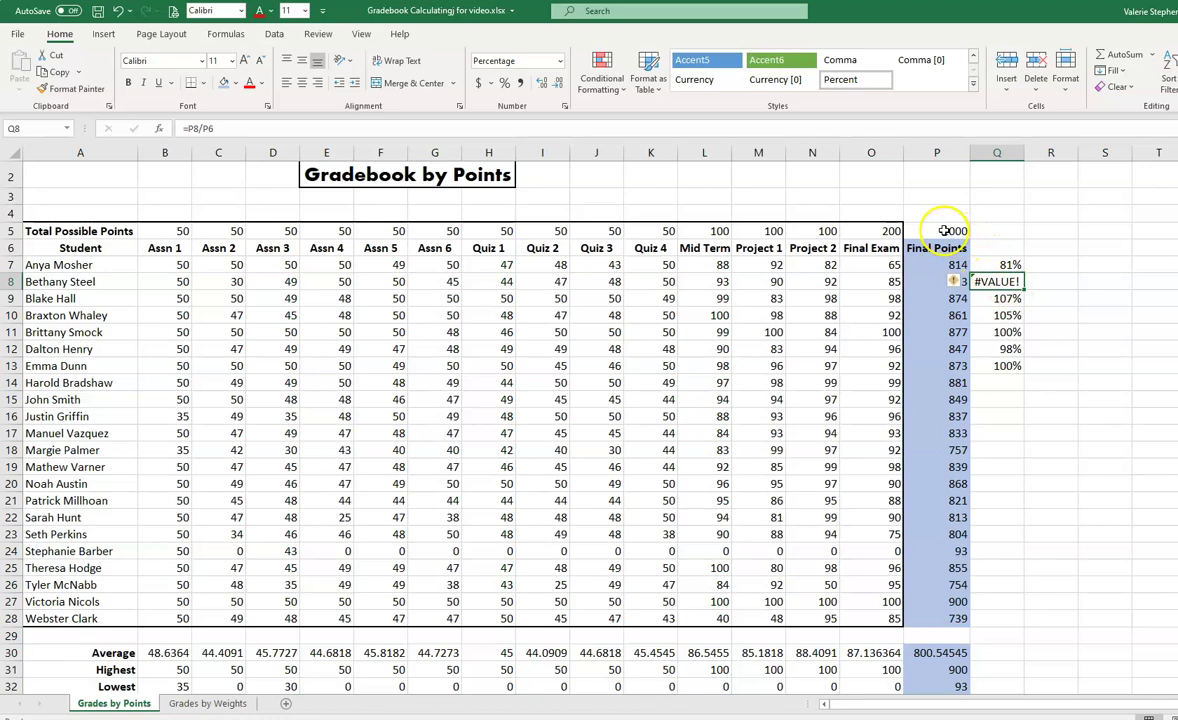
key(Up)
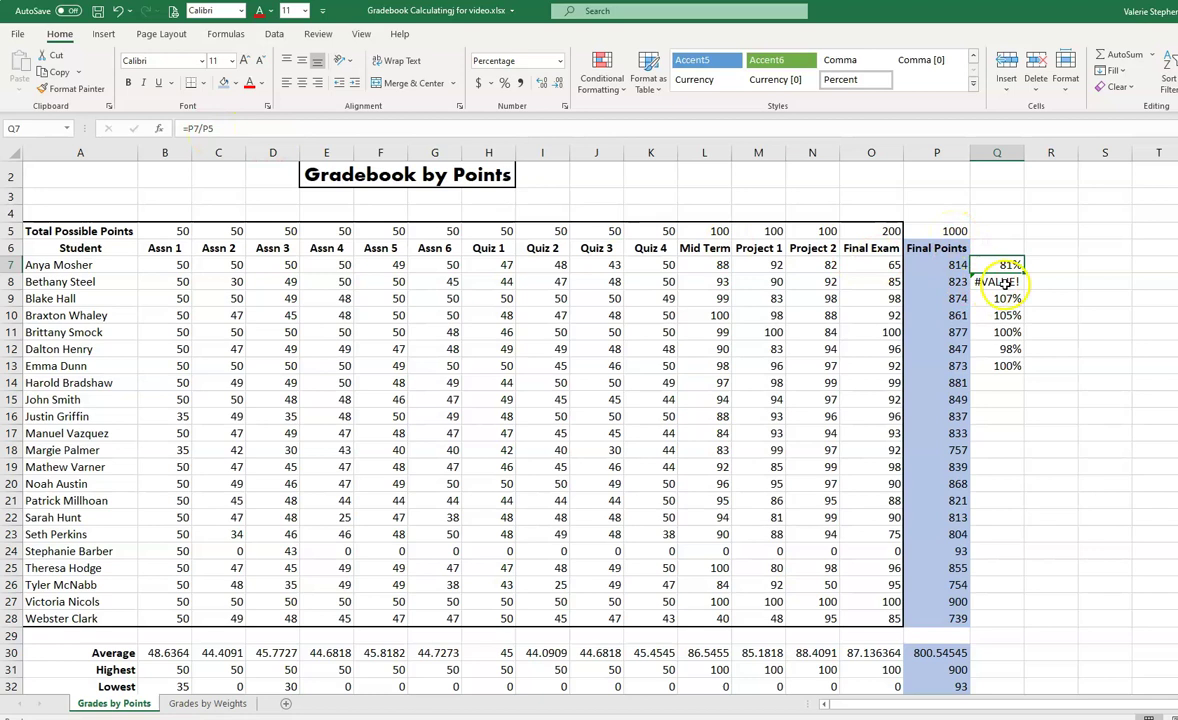
Clear the contents of the copied percentage cells Q8:Q13.
drag(1006, 283, 1000, 366)
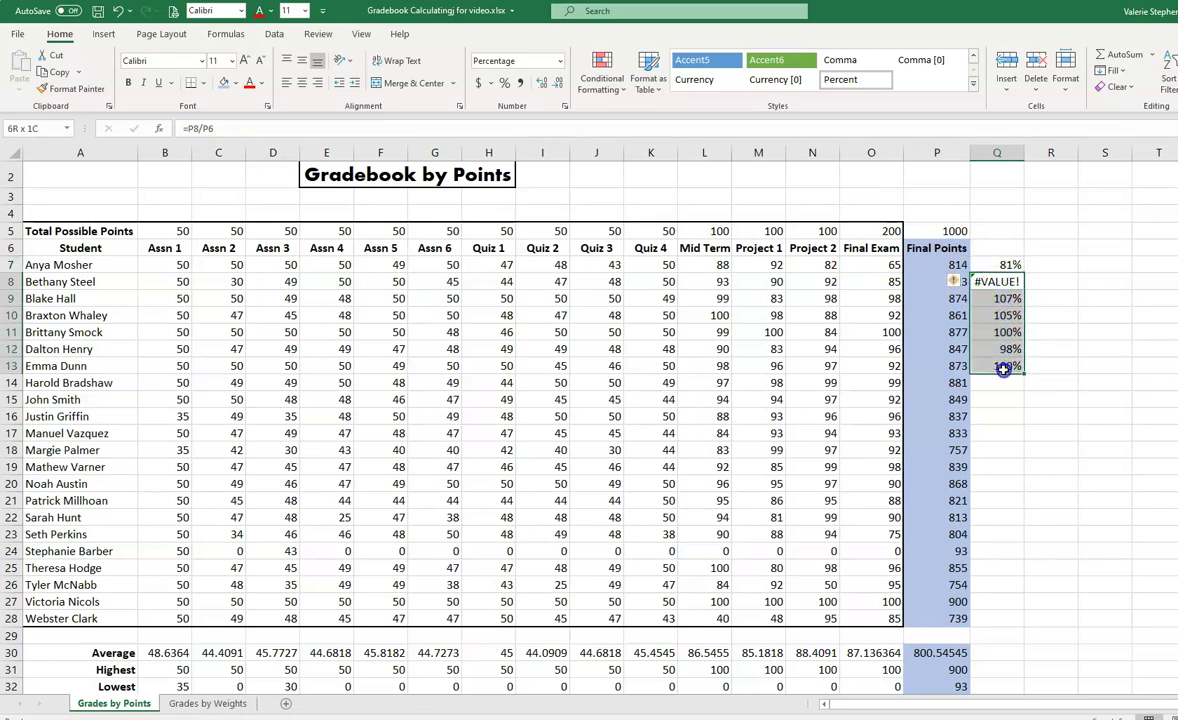
right_click(1001, 311)
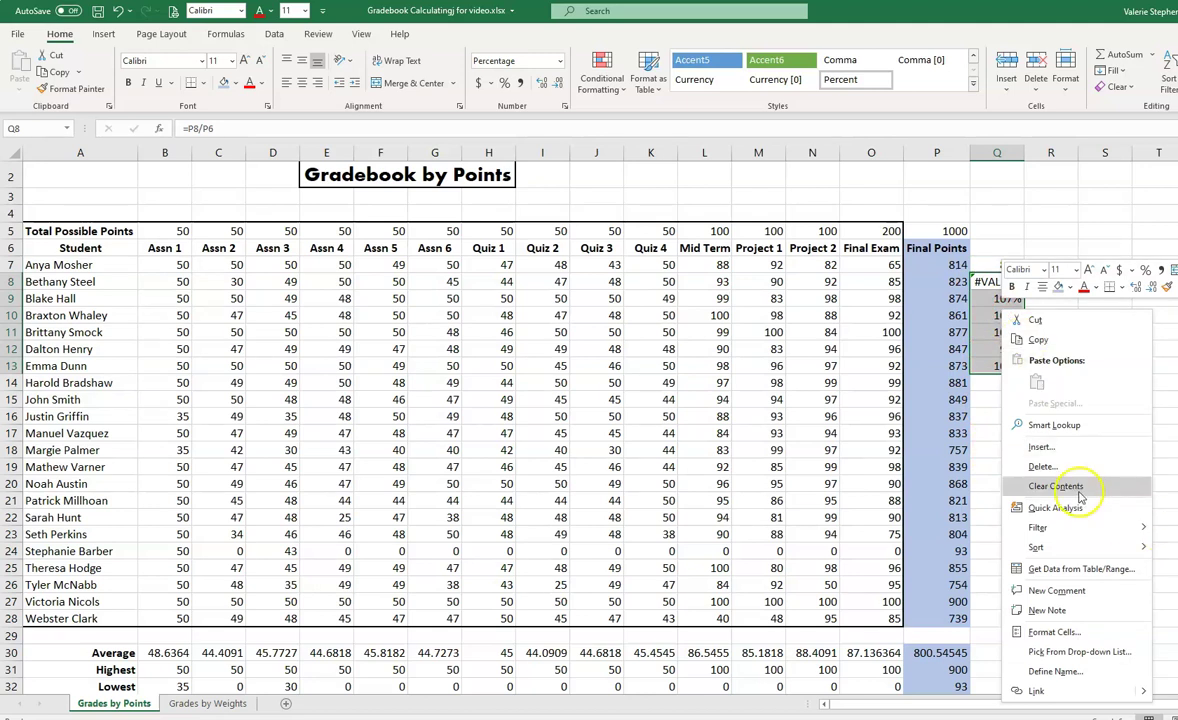
click(1040, 486)
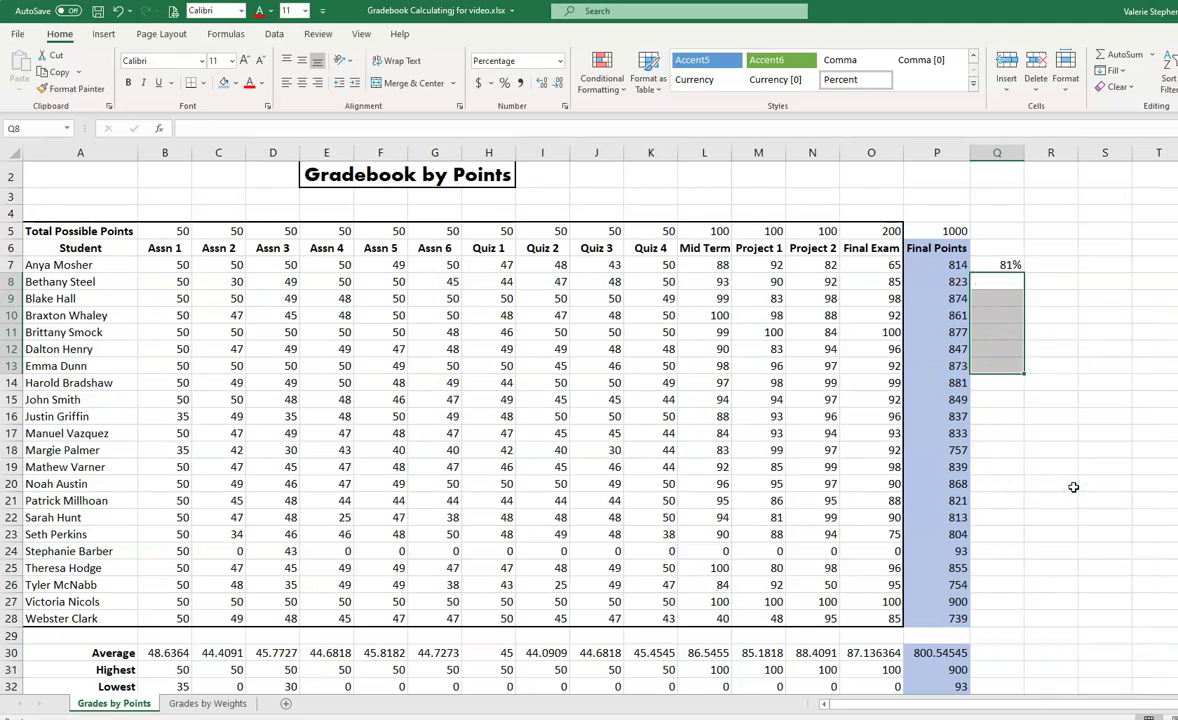
Change the formula in Q7 to =P7/$P$5 and fill it down to Q28 for every student.
click(1010, 265)
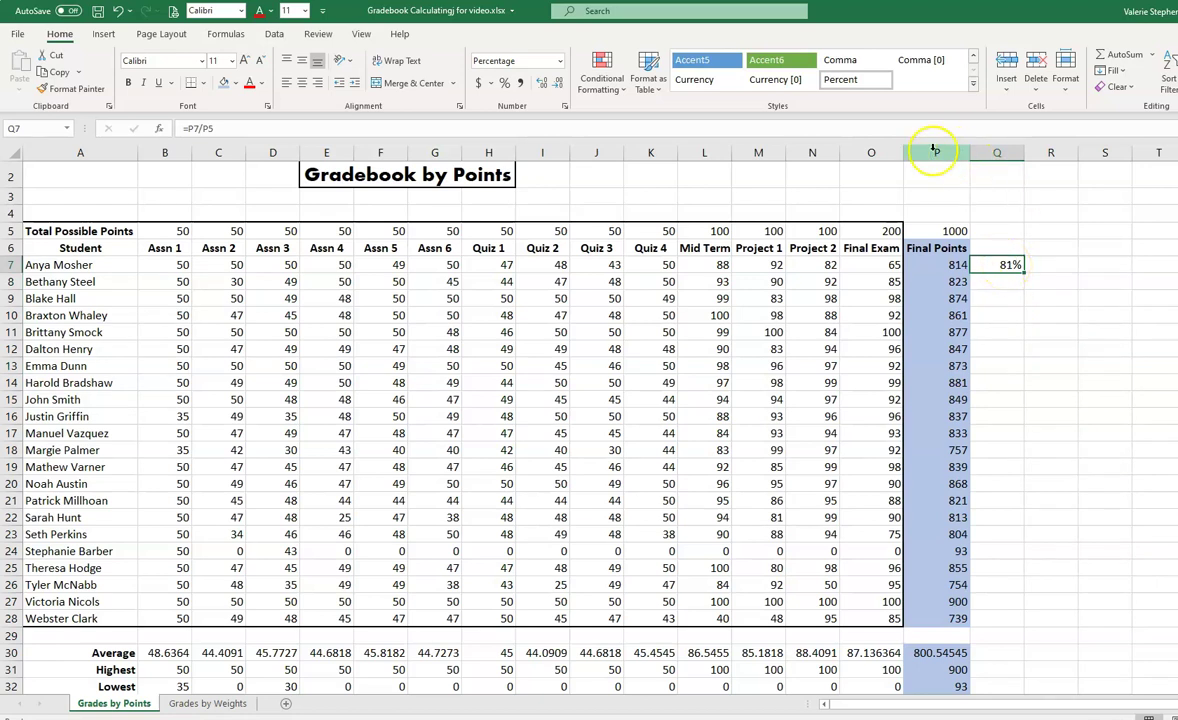
click(205, 128)
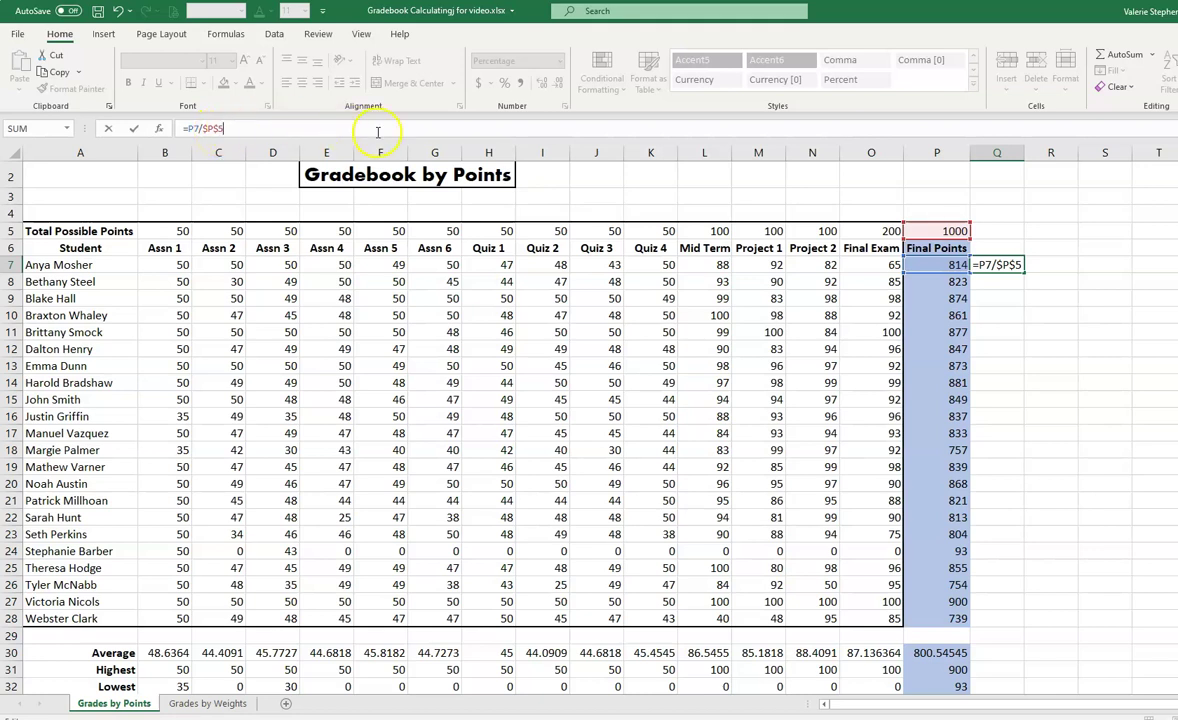
key(Return)
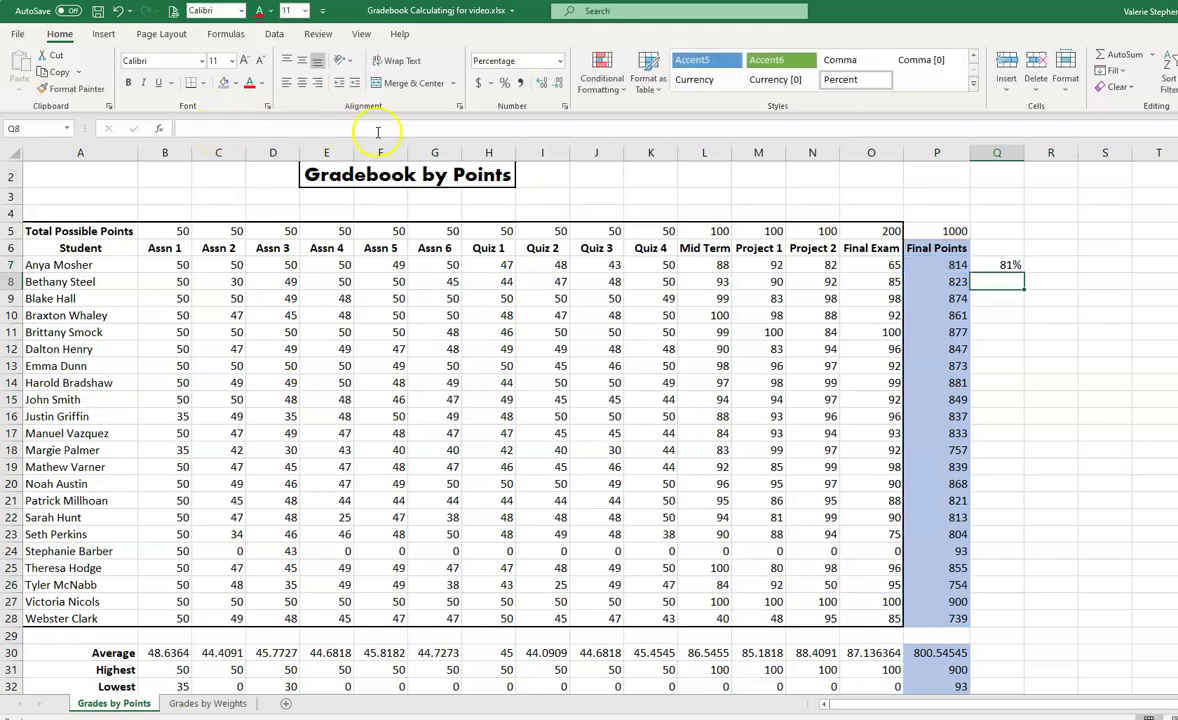
click(1010, 265)
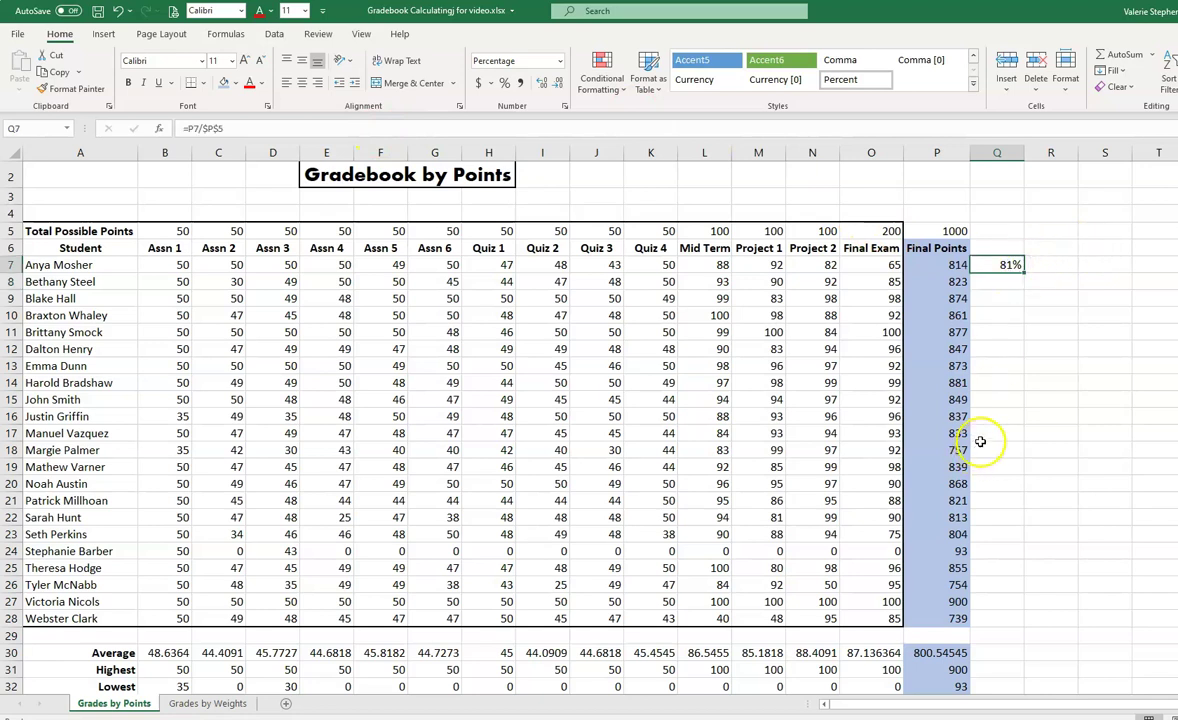
drag(1023, 270, 1028, 623)
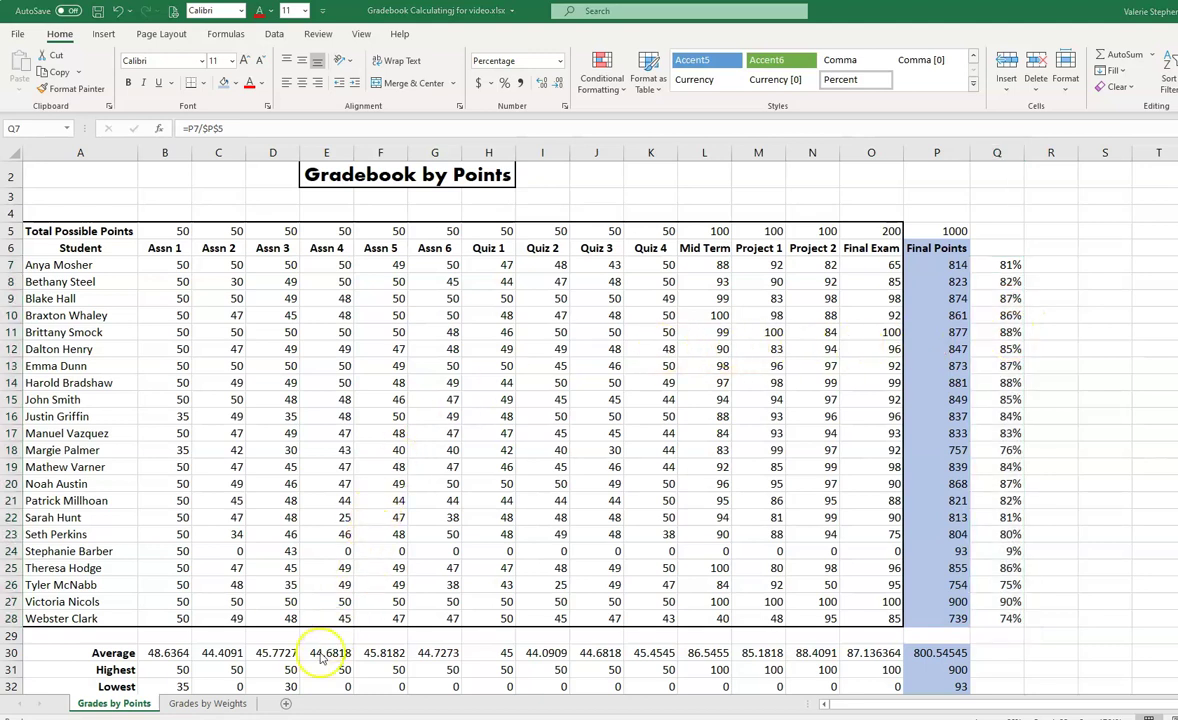
On the Grades by Weights sheet, total the category weights in R7 with =SUM(R3:R6).
click(231, 705)
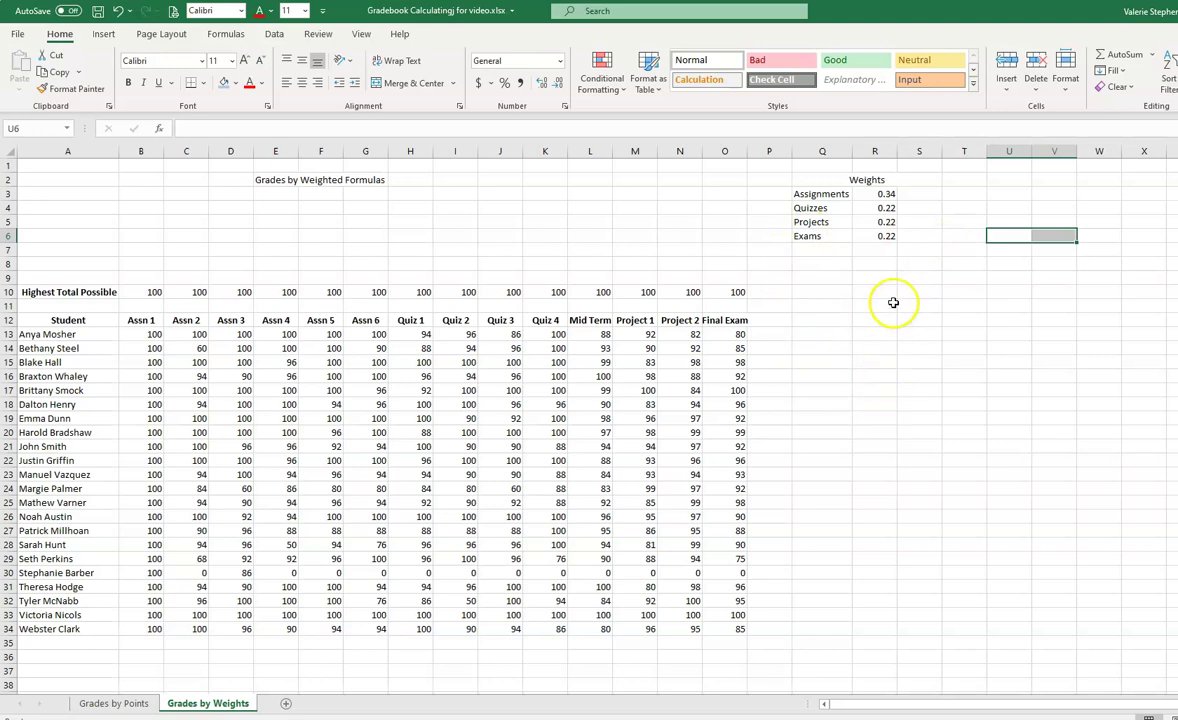
click(874, 250)
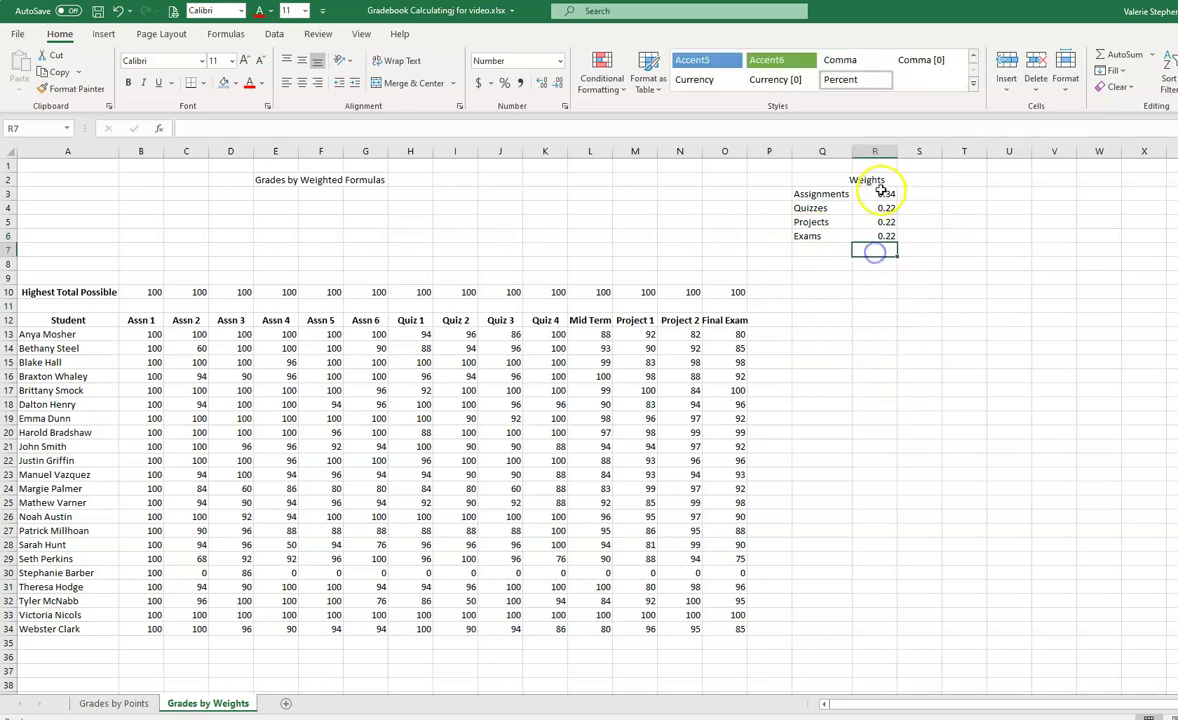
click(1110, 60)
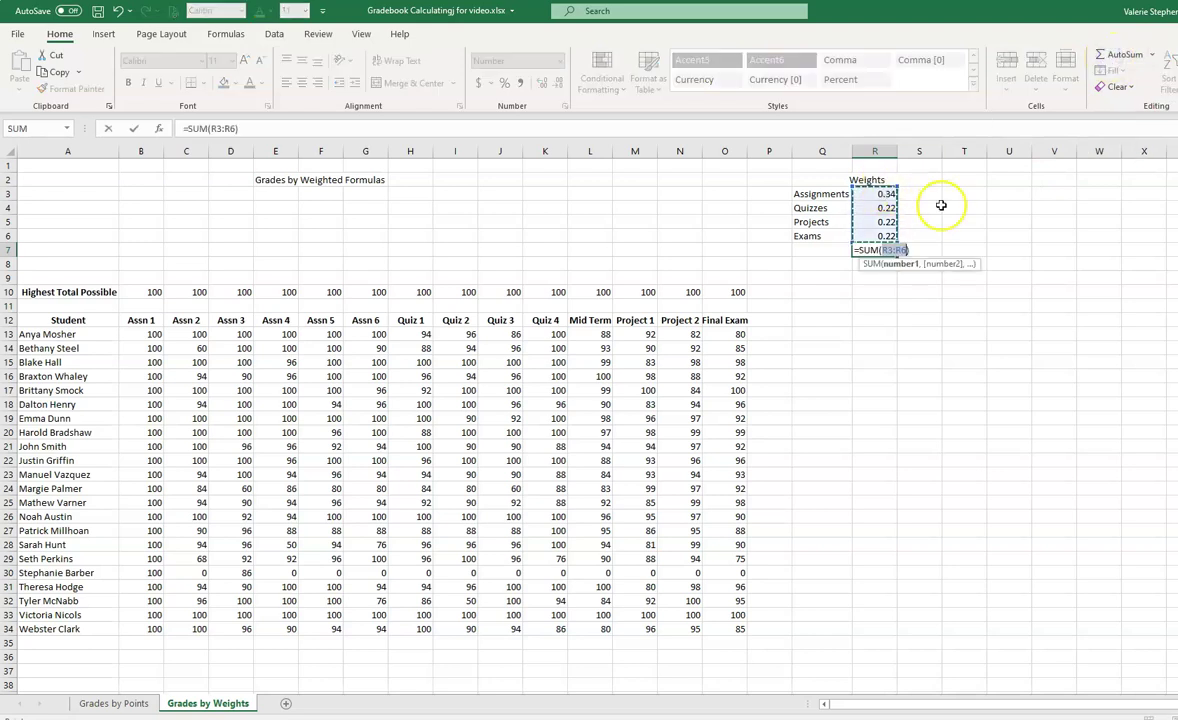
key(Return)
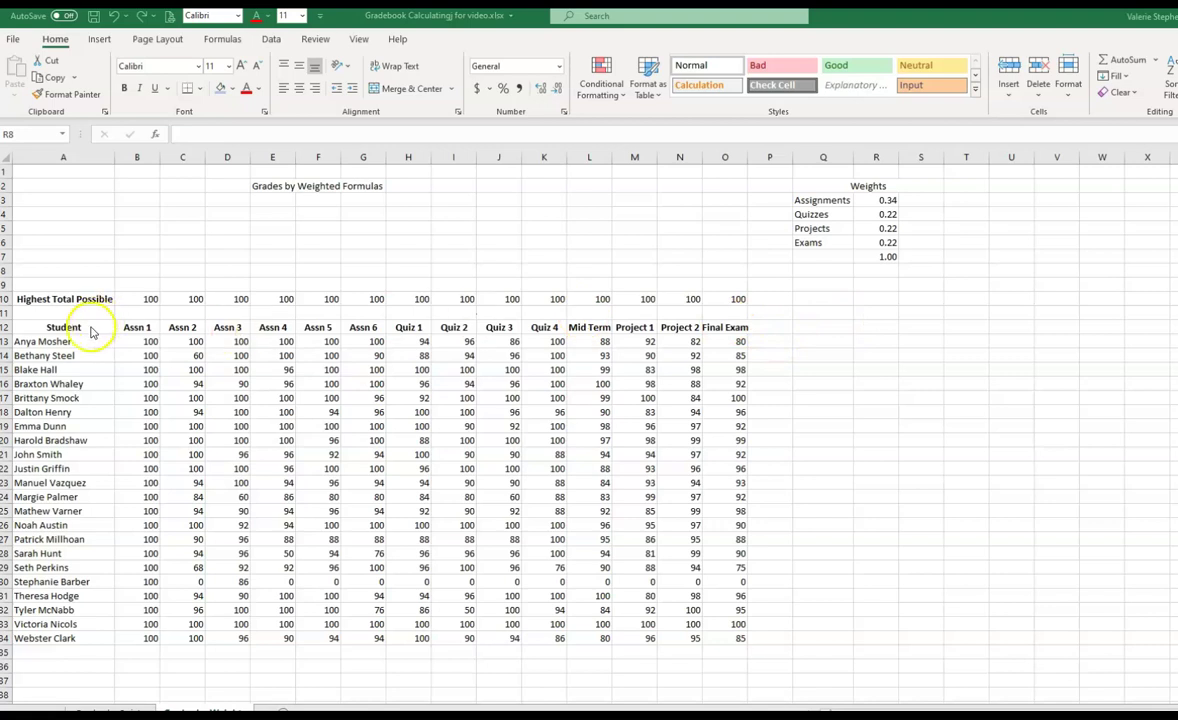
Add the column heading General Average in P12, beside Final Exam.
click(772, 327)
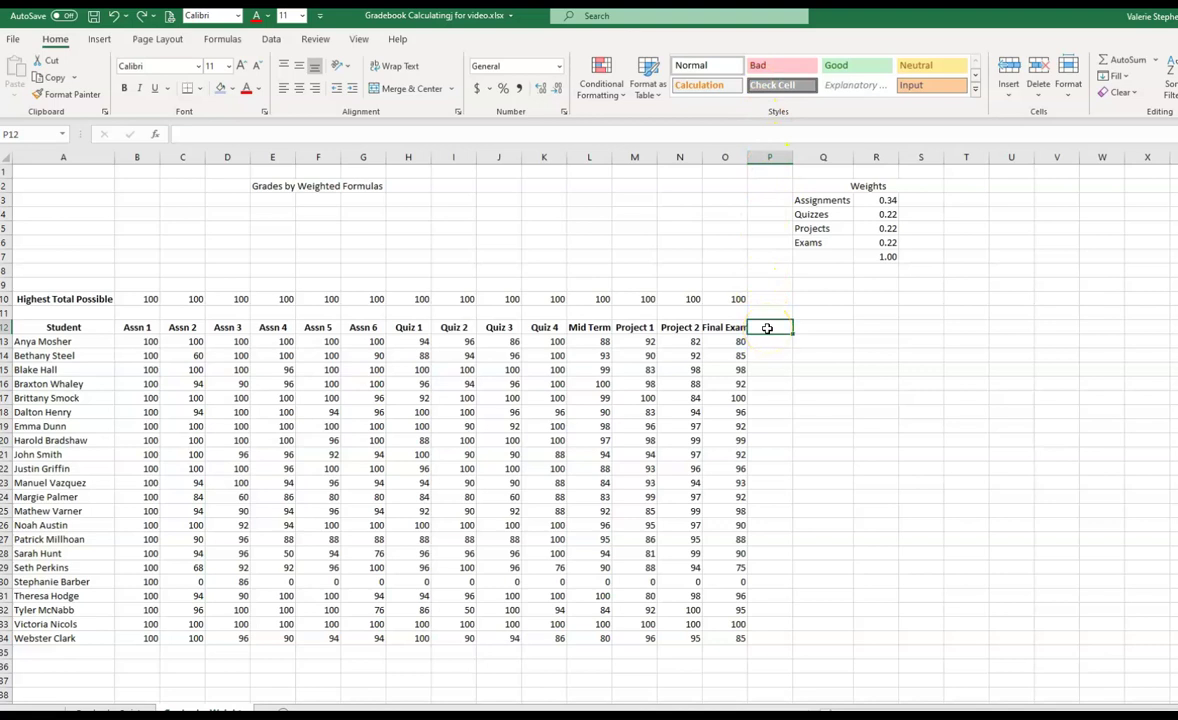
text(Ge)
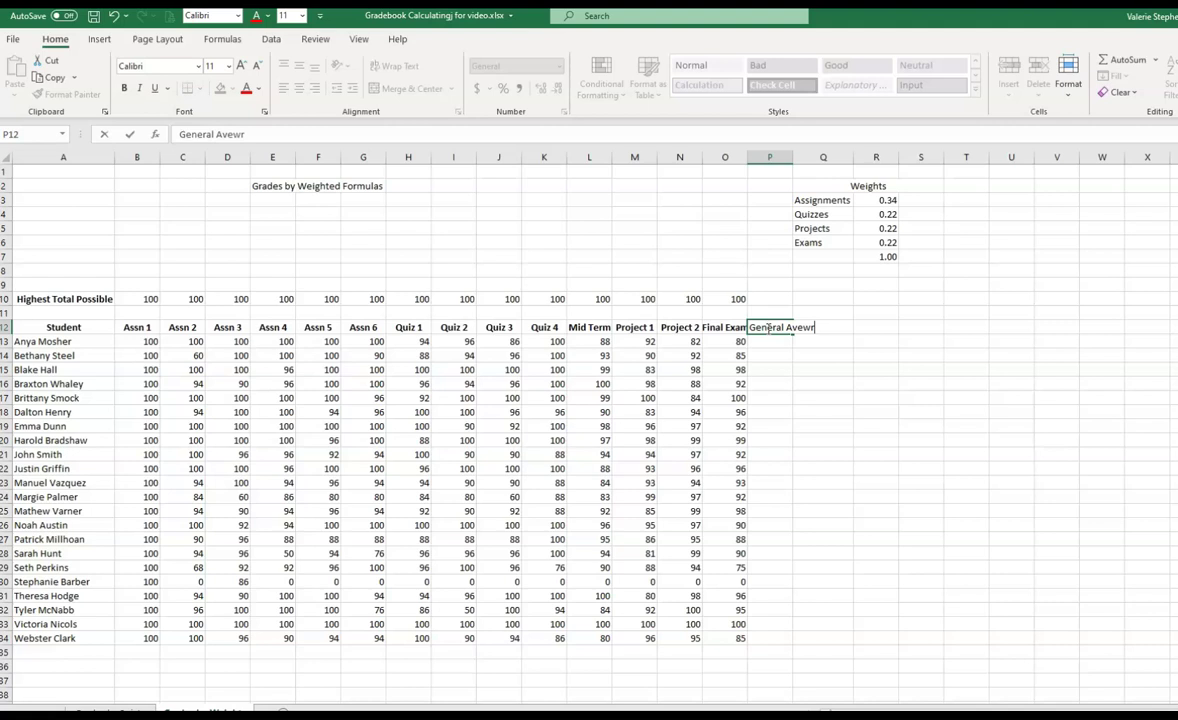
text(neral Average)
key(Return)
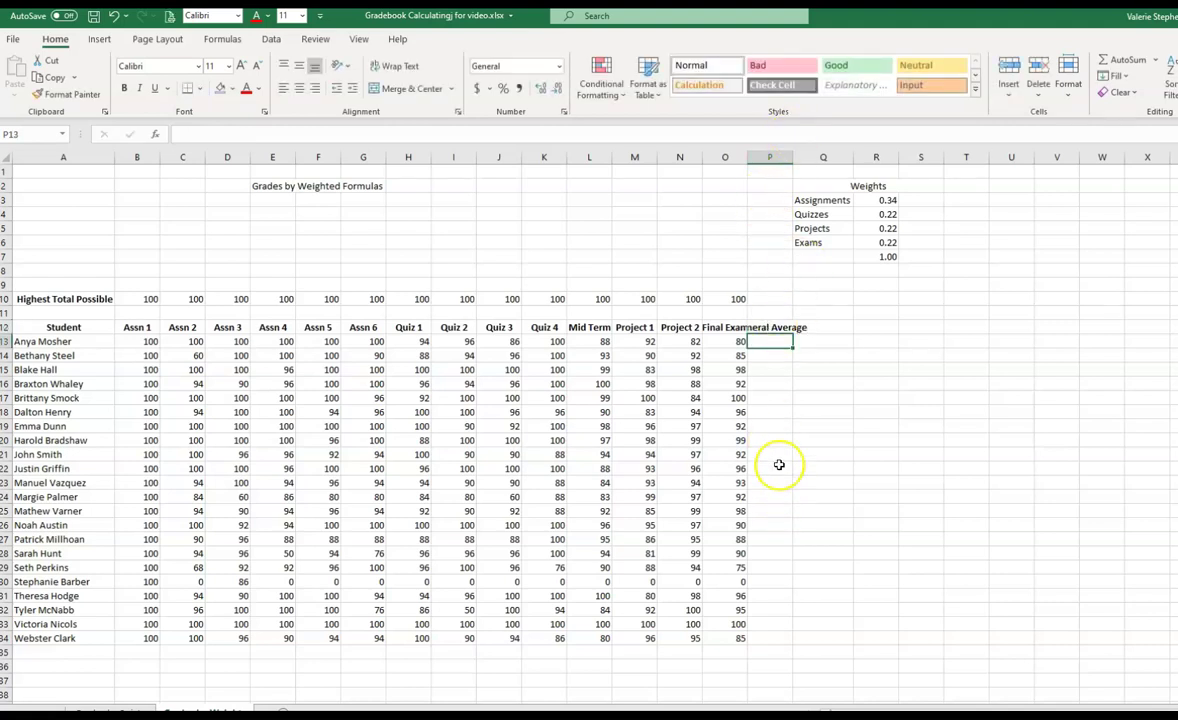
Wrap the text of the General Average heading in P12.
click(773, 328)
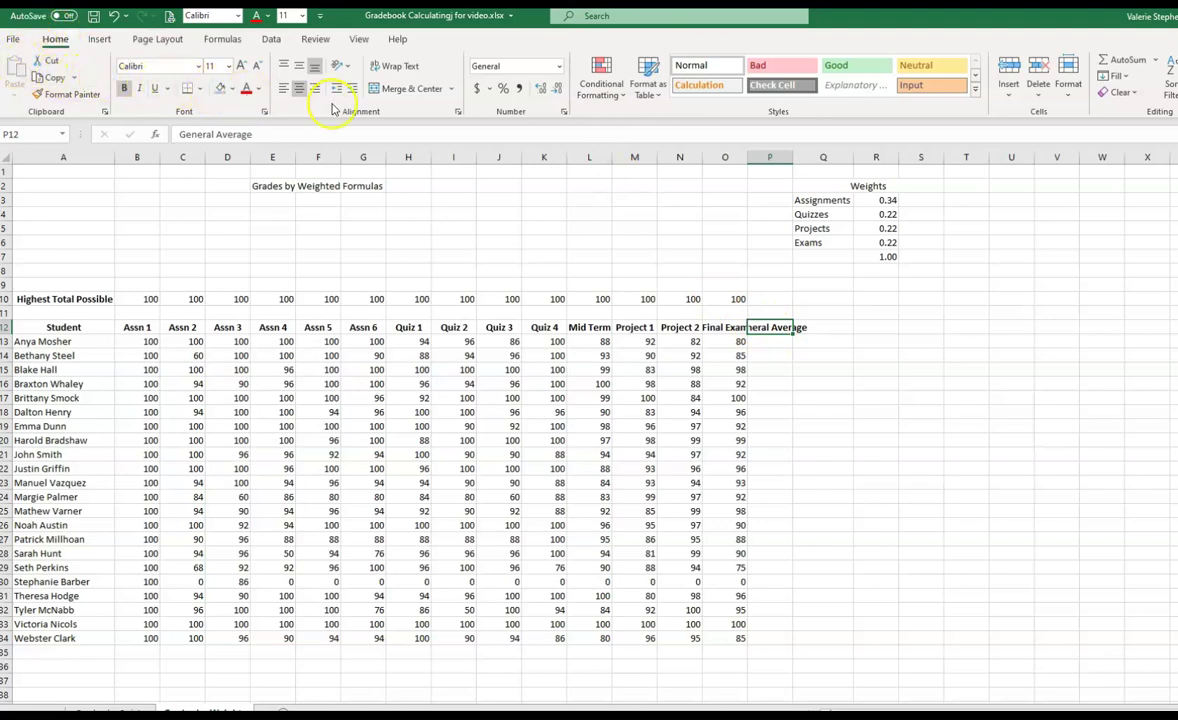
click(393, 67)
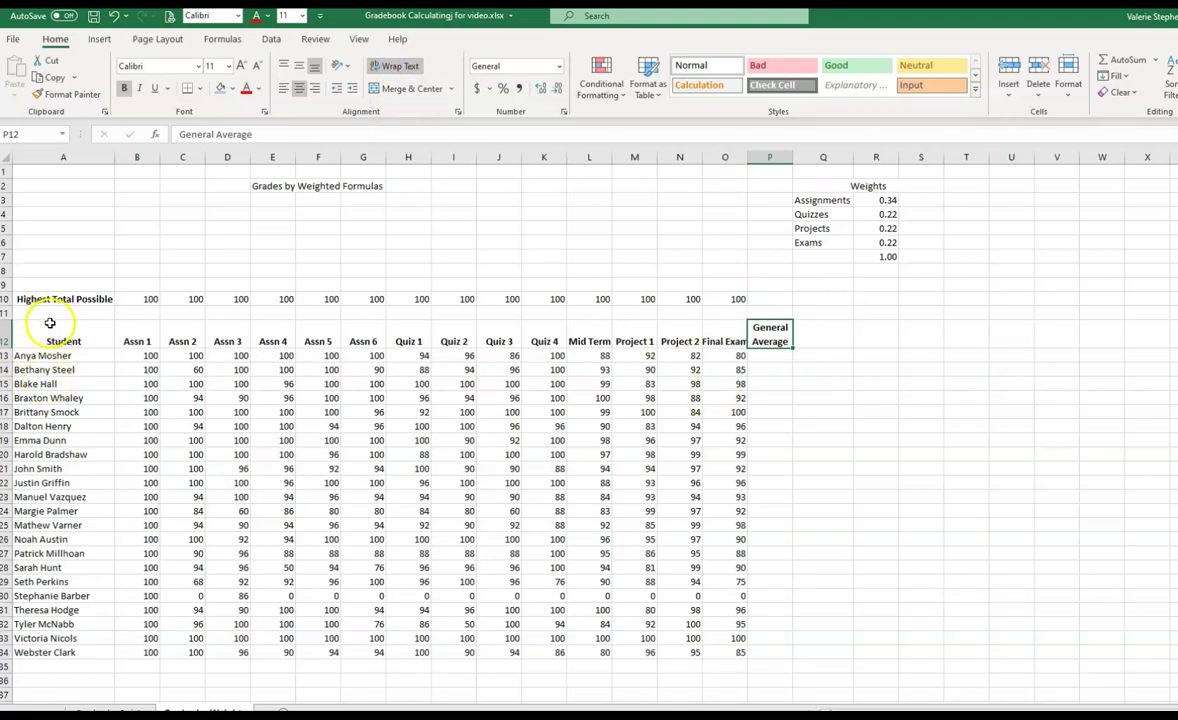
Average all scores in P13 with =AVERAGE(B13:O13) and fill the formula down to P34 for every student.
click(768, 359)
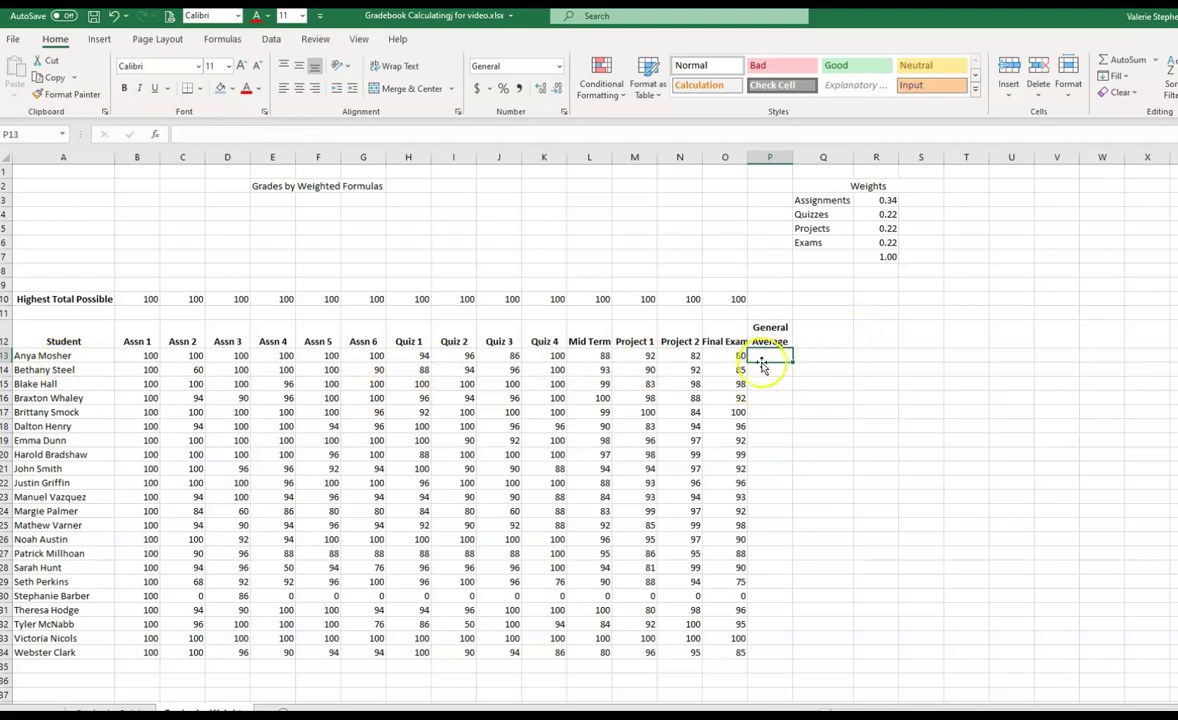
click(1155, 59)
click(1140, 99)
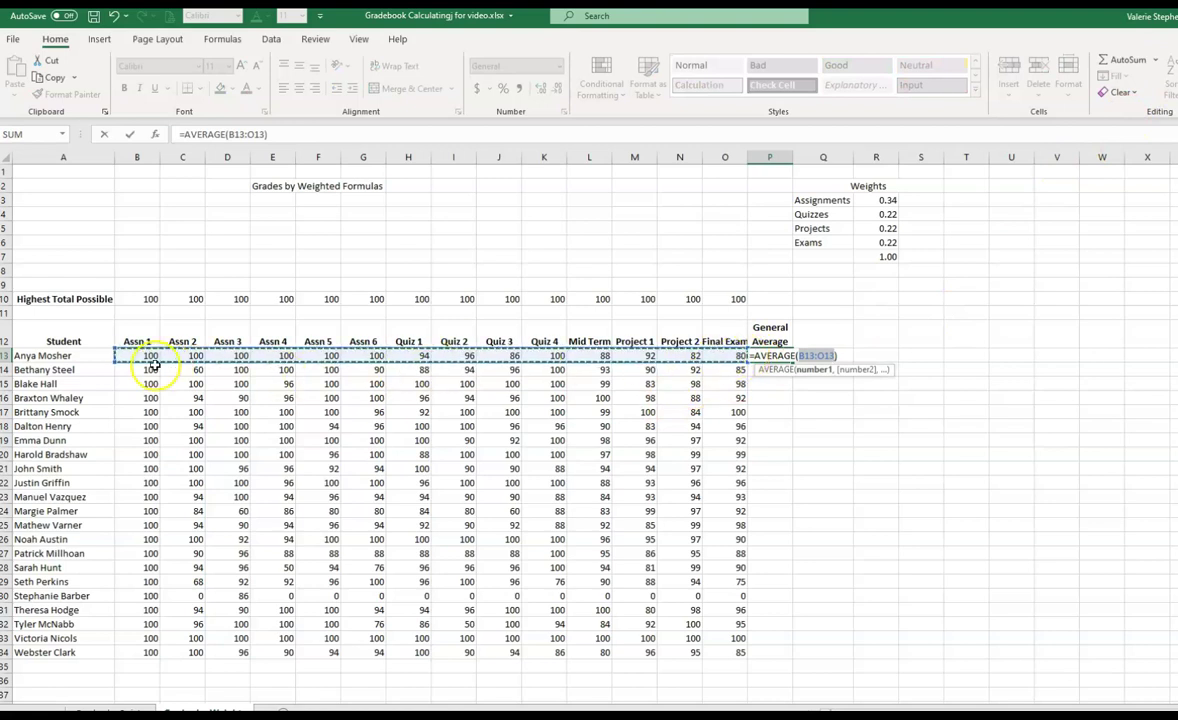
click(129, 134)
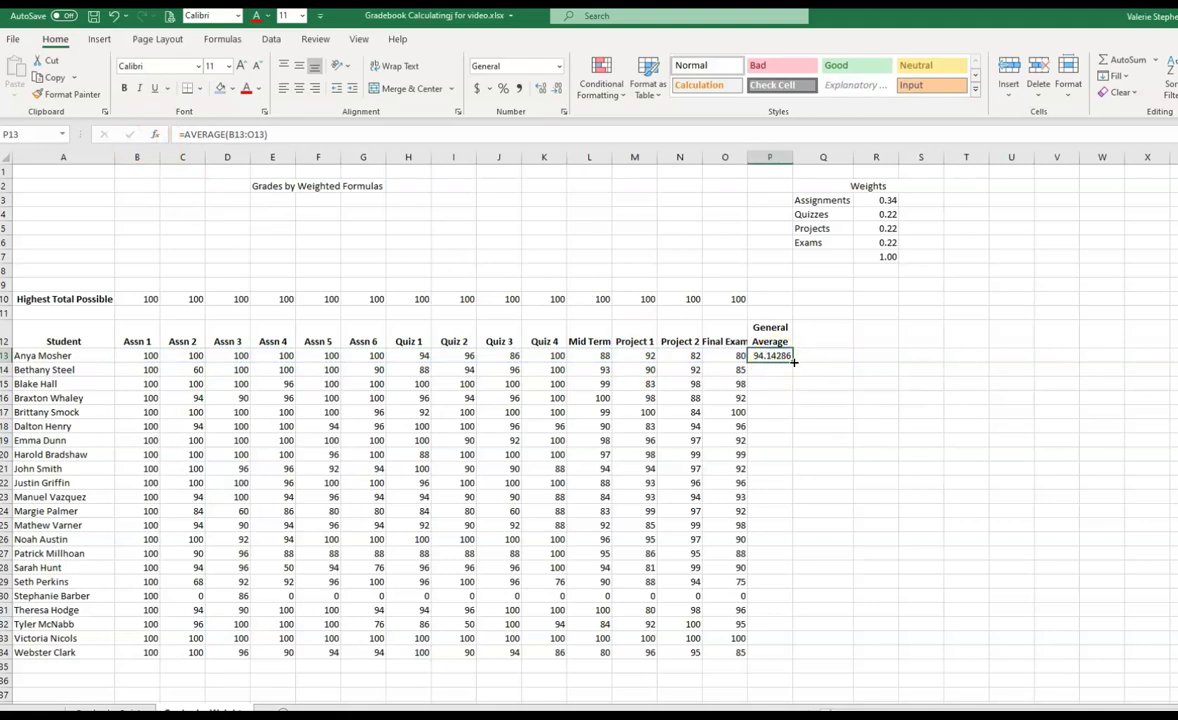
drag(793, 361, 781, 662)
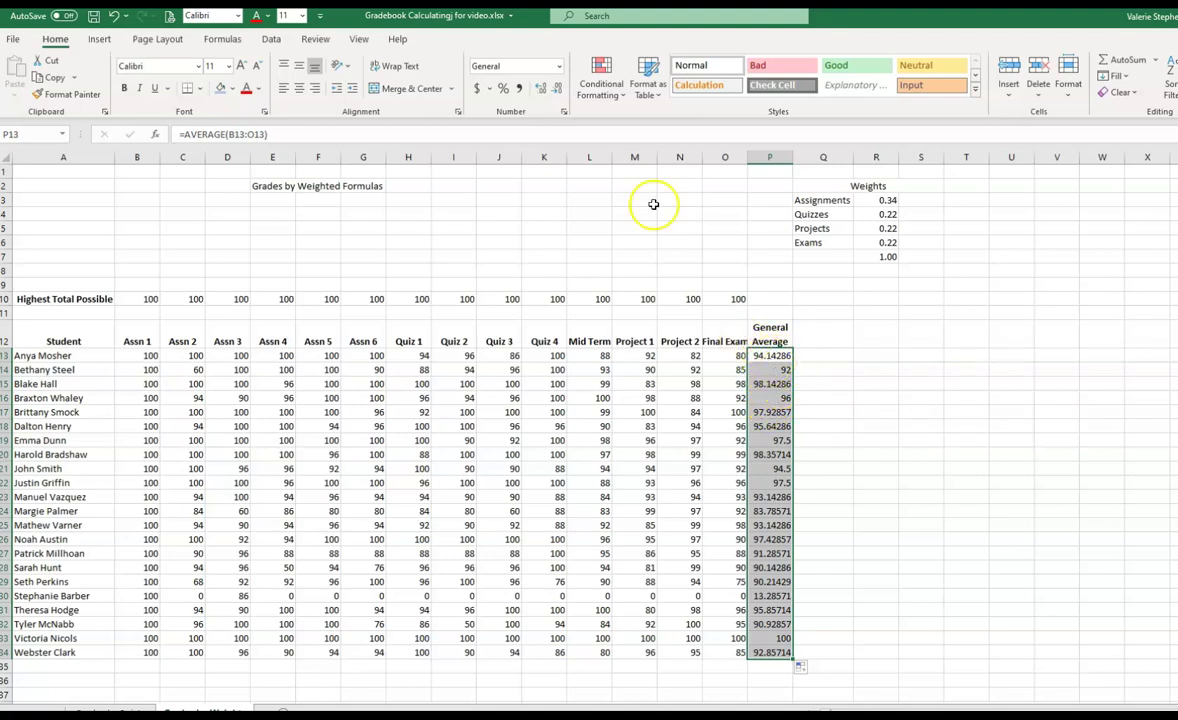
Reduce the General Average values in P13:P34 to whole numbers without decimals.
click(558, 90)
click(558, 90)
click(558, 90)
click(558, 90)
click(558, 90)
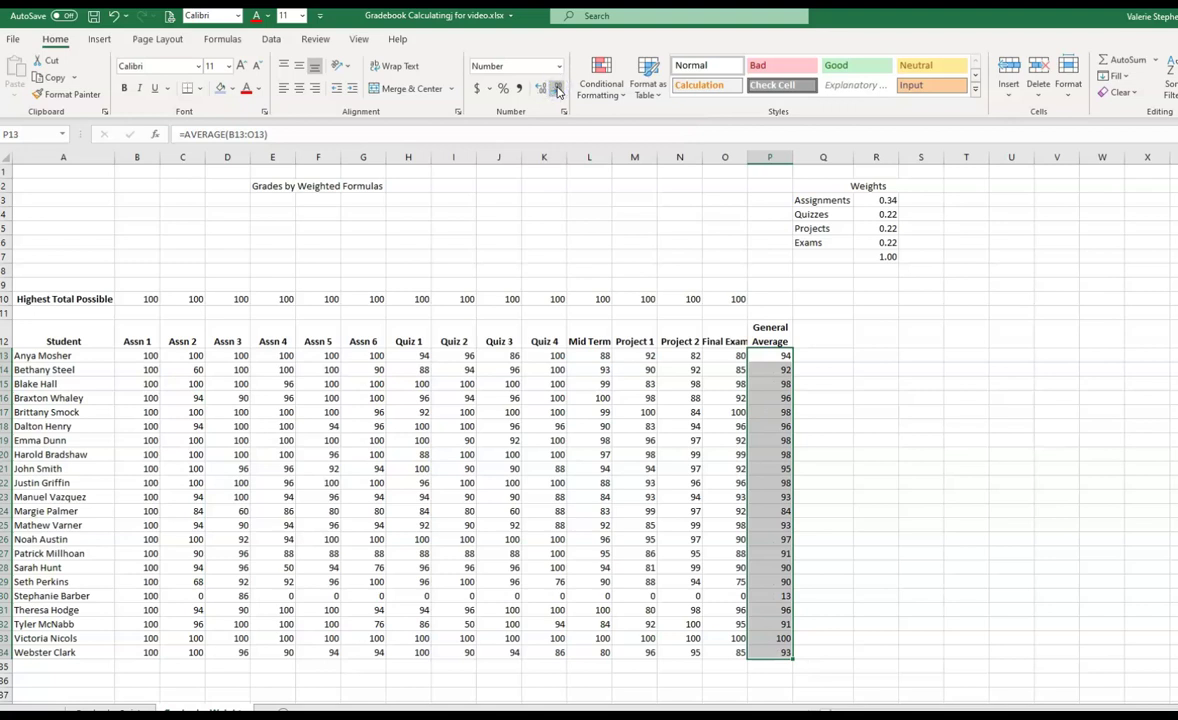
click(781, 474)
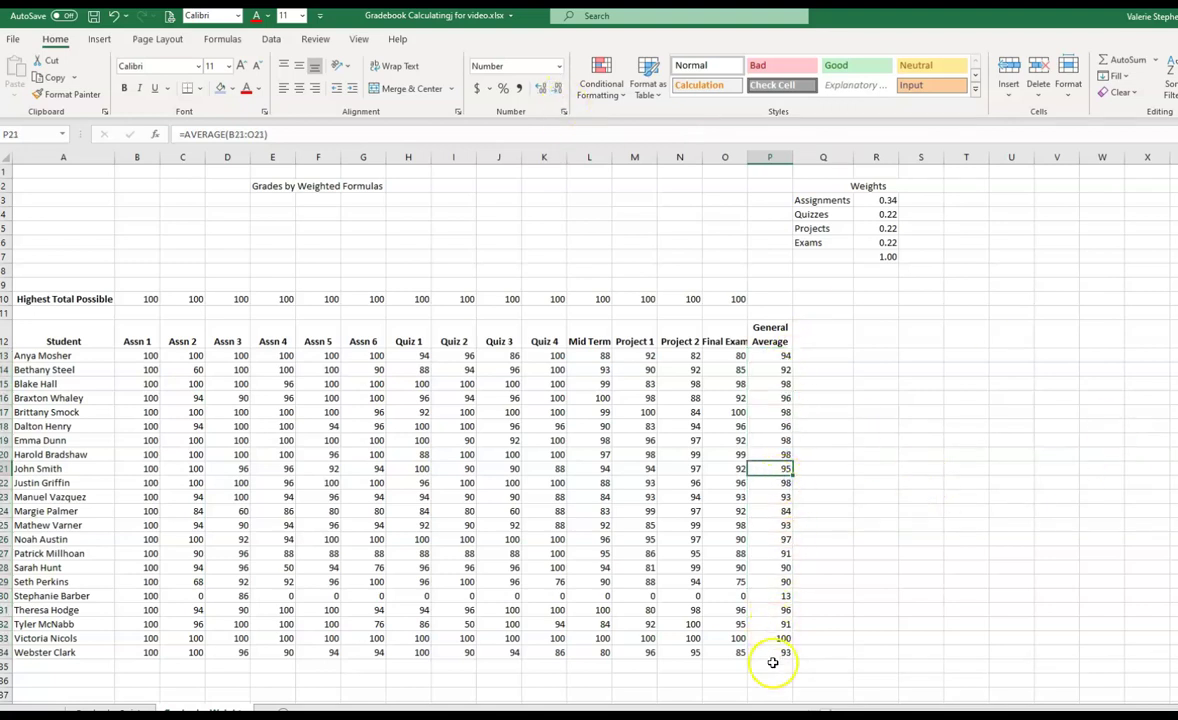
click(781, 357)
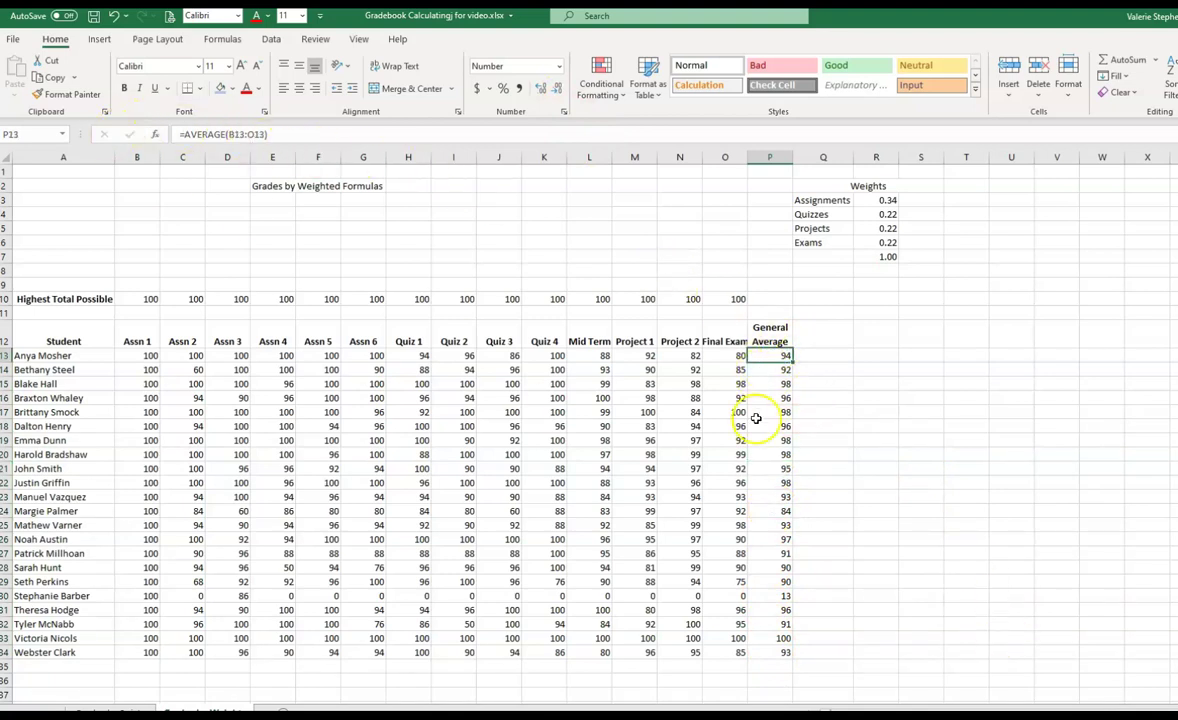
click(772, 384)
click(785, 454)
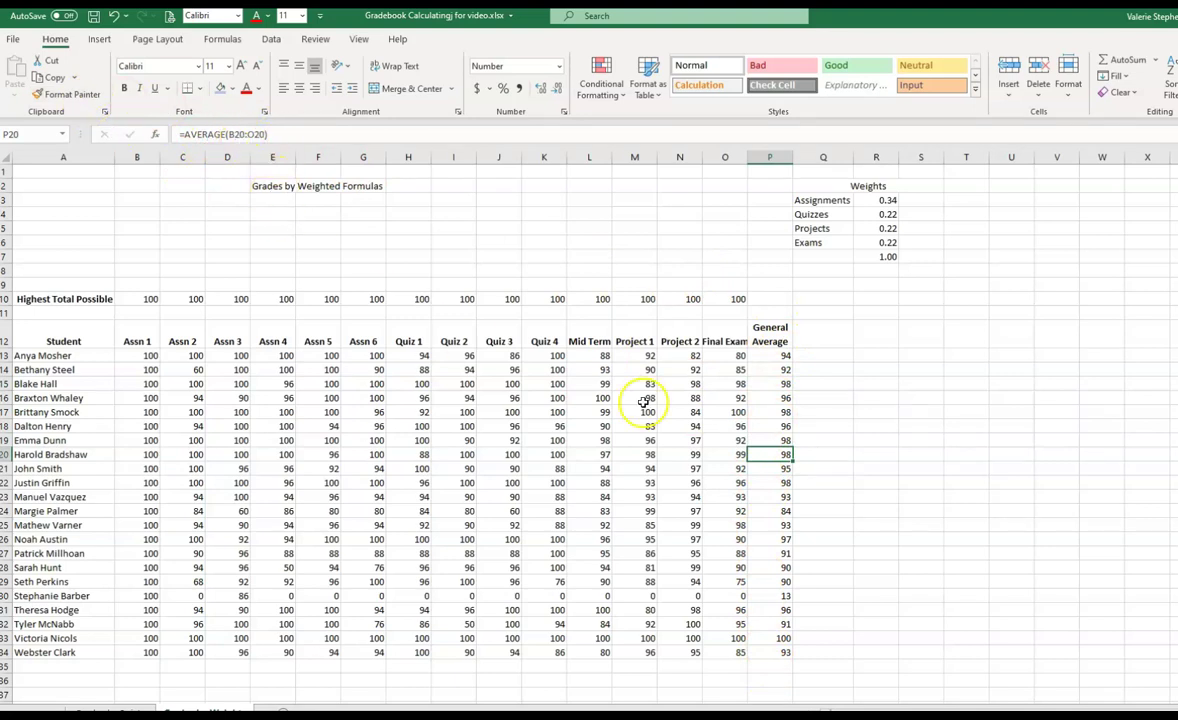
click(774, 386)
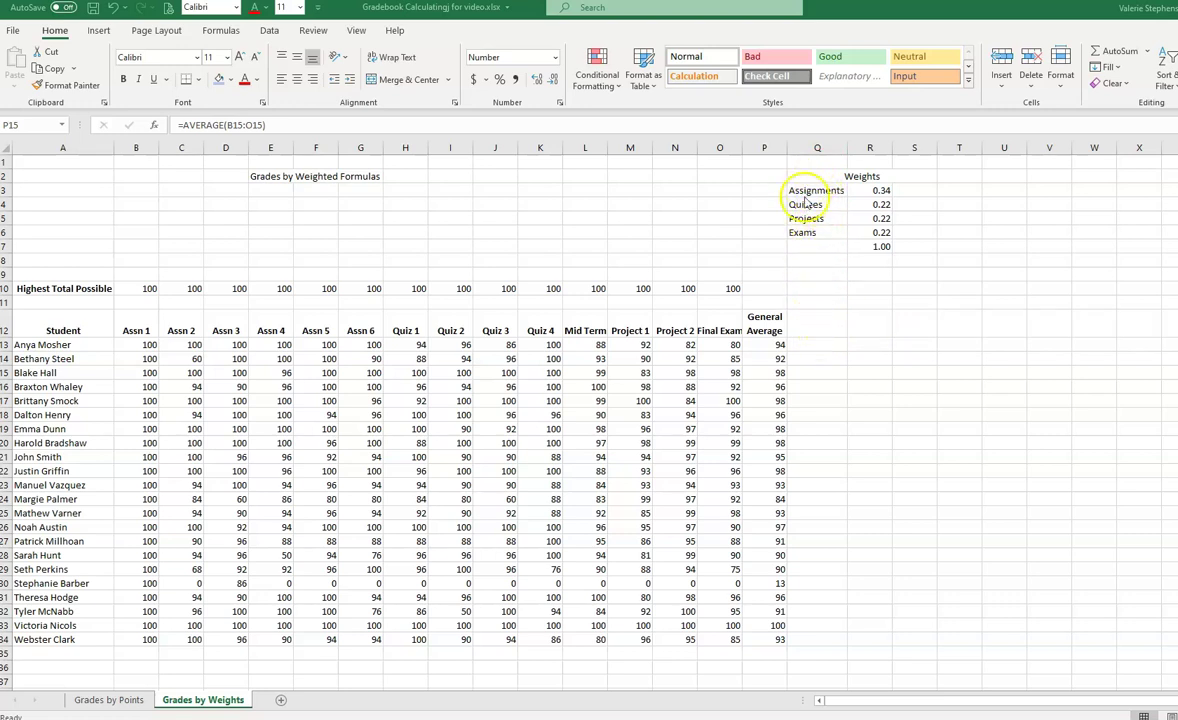
Copy the category names in Q3:Q6, paste them transposed into Q12:T12 as column headings and make them bold.
click(806, 190)
drag(806, 190, 803, 204)
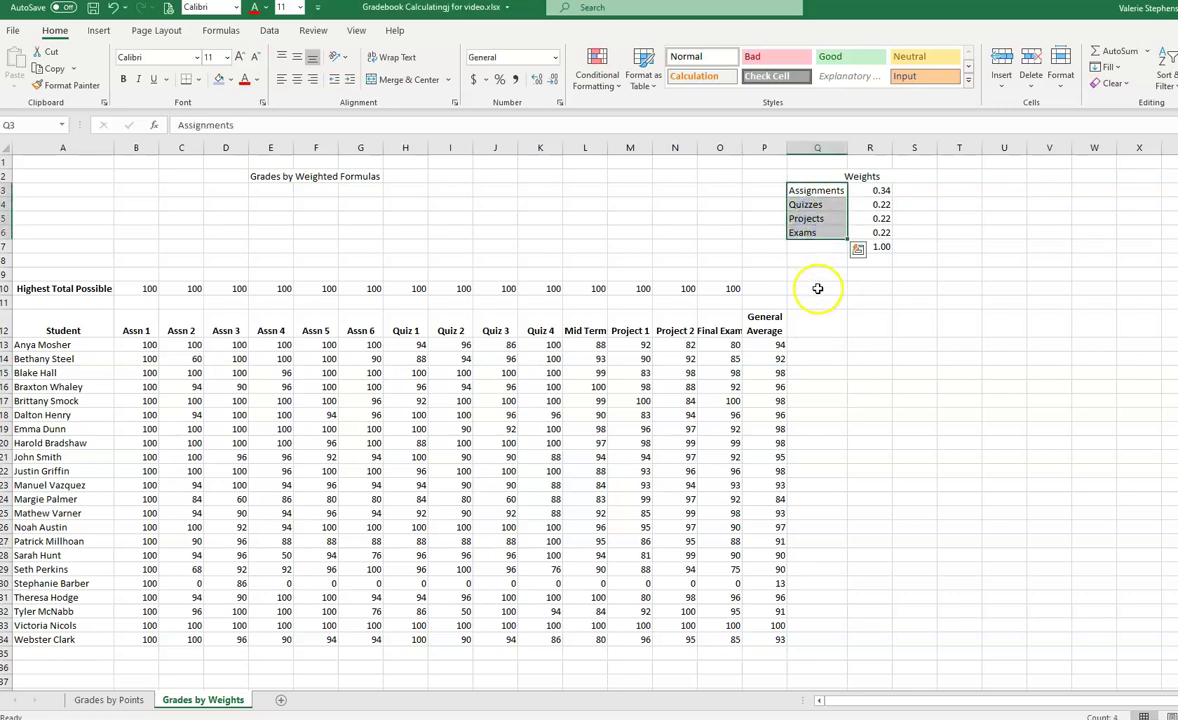
right_click(814, 205)
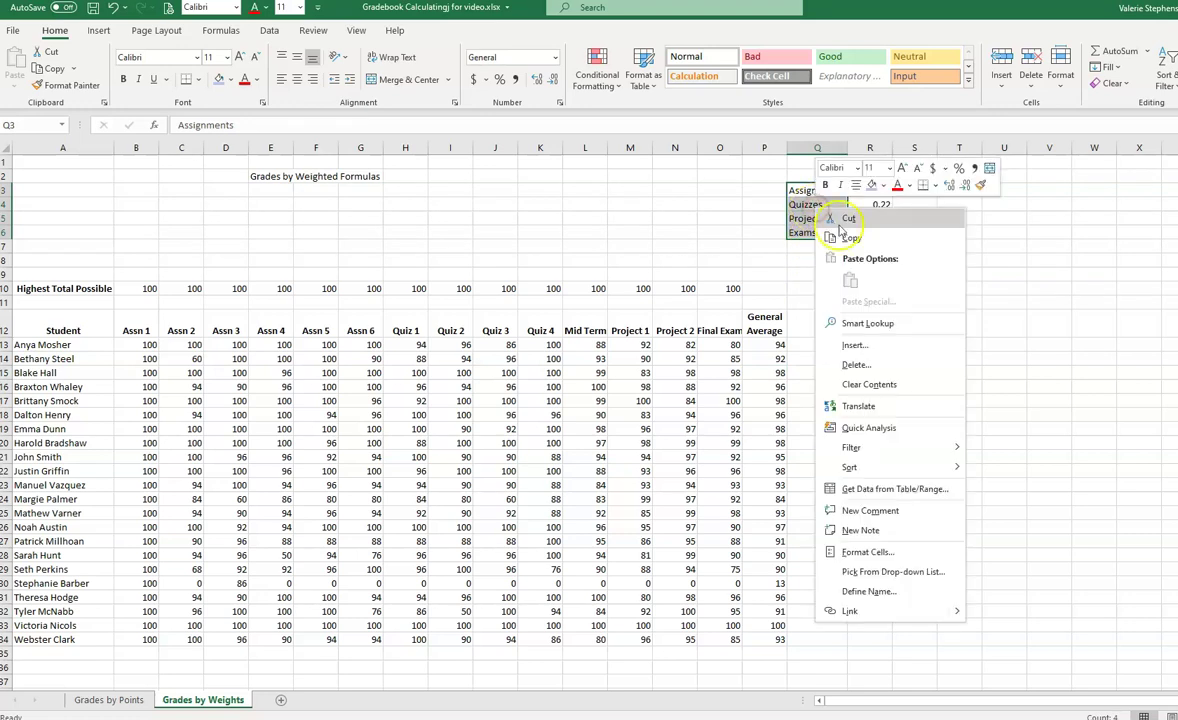
click(836, 97)
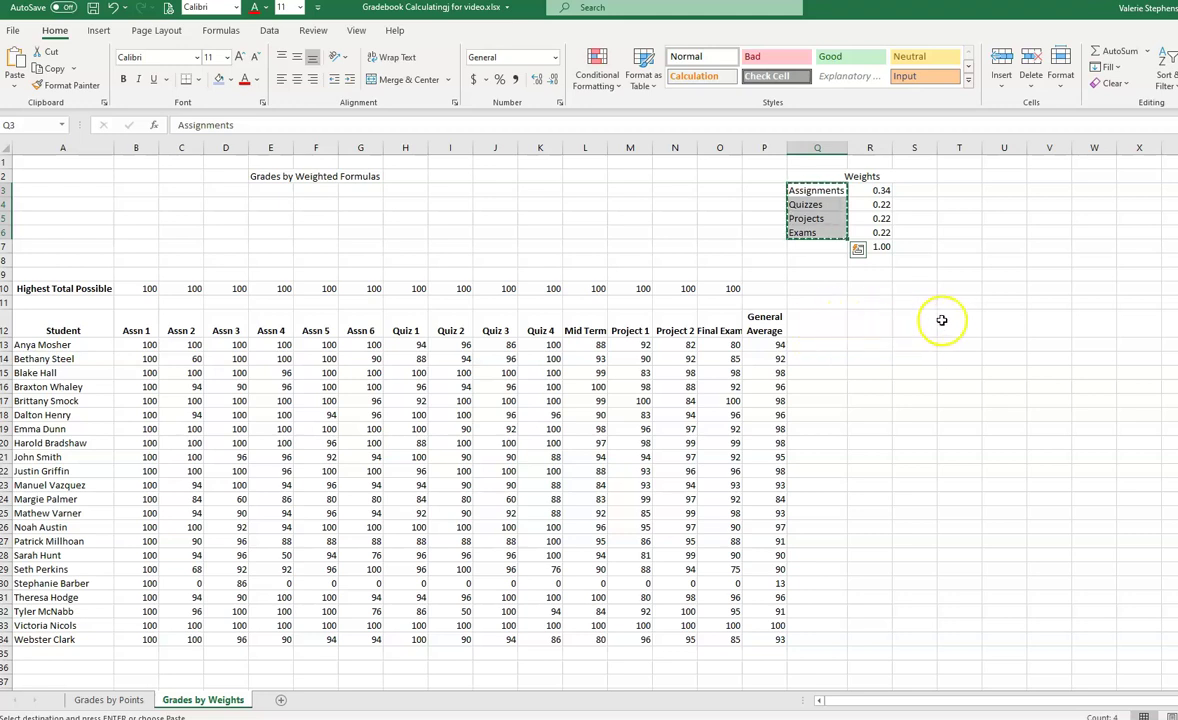
click(810, 324)
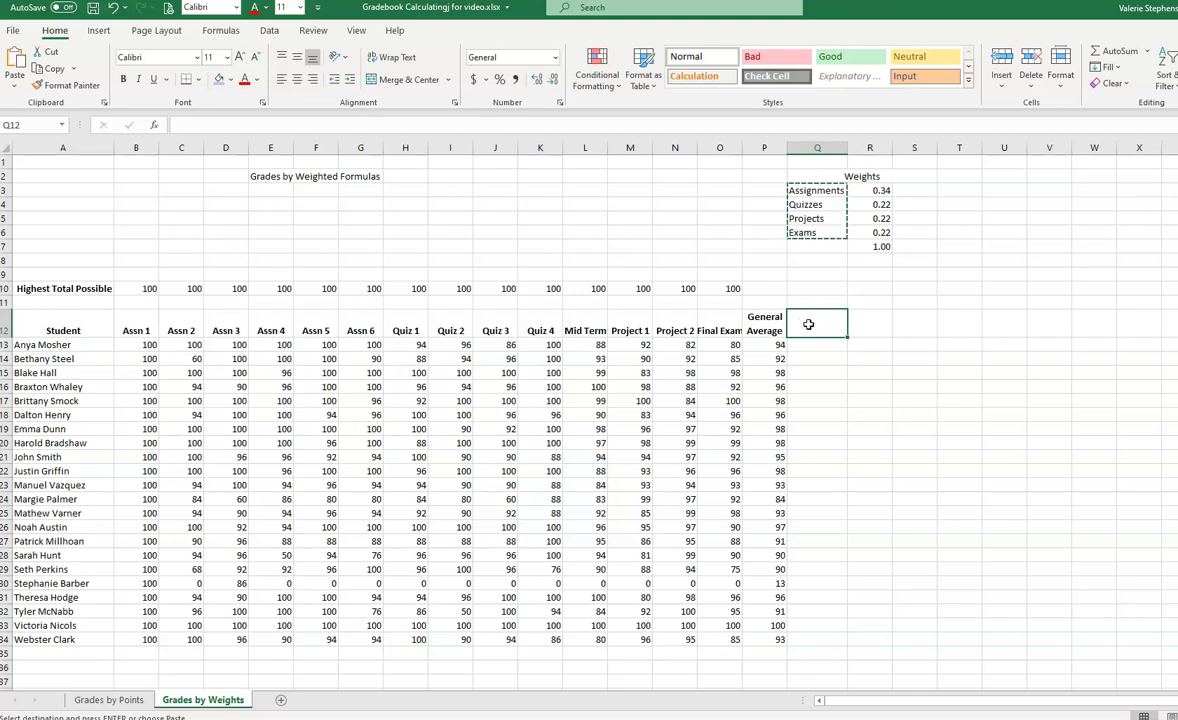
right_click(808, 324)
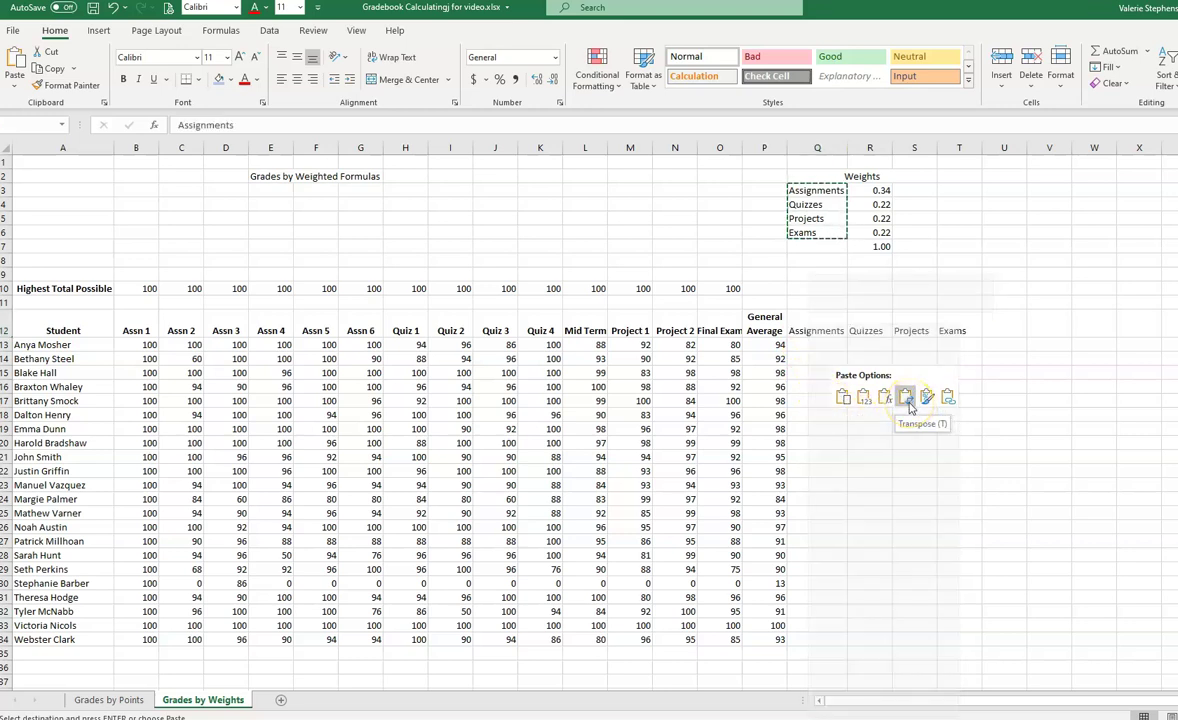
click(906, 399)
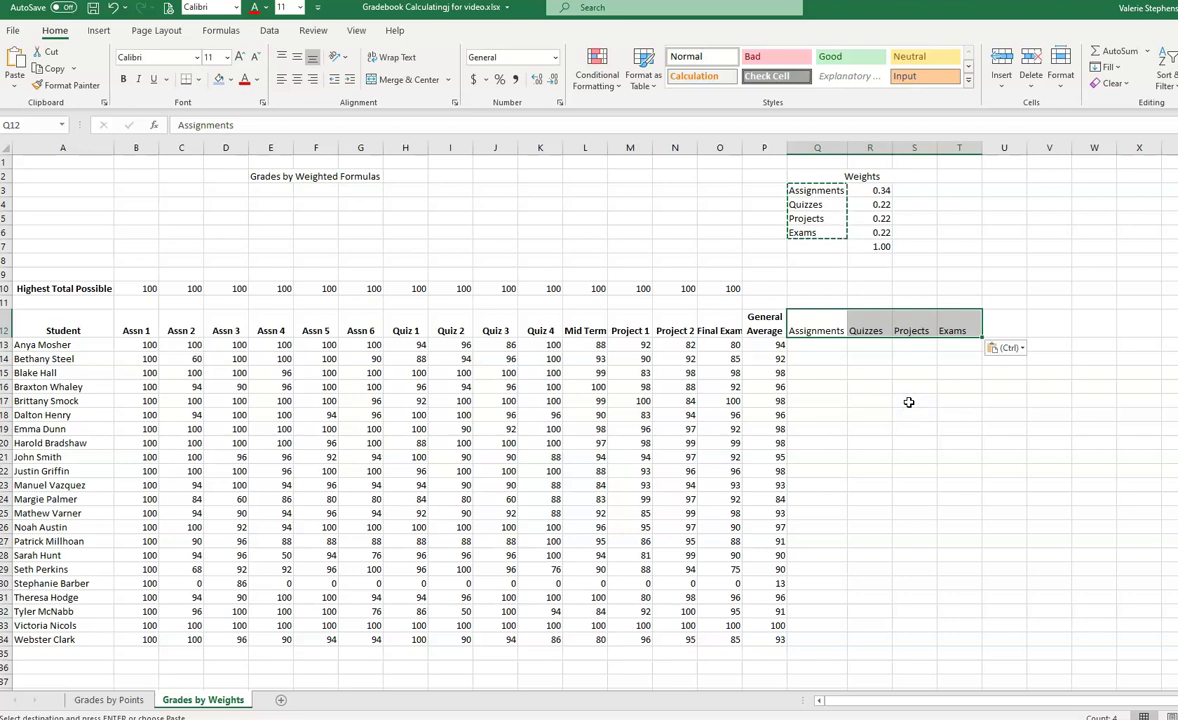
click(124, 82)
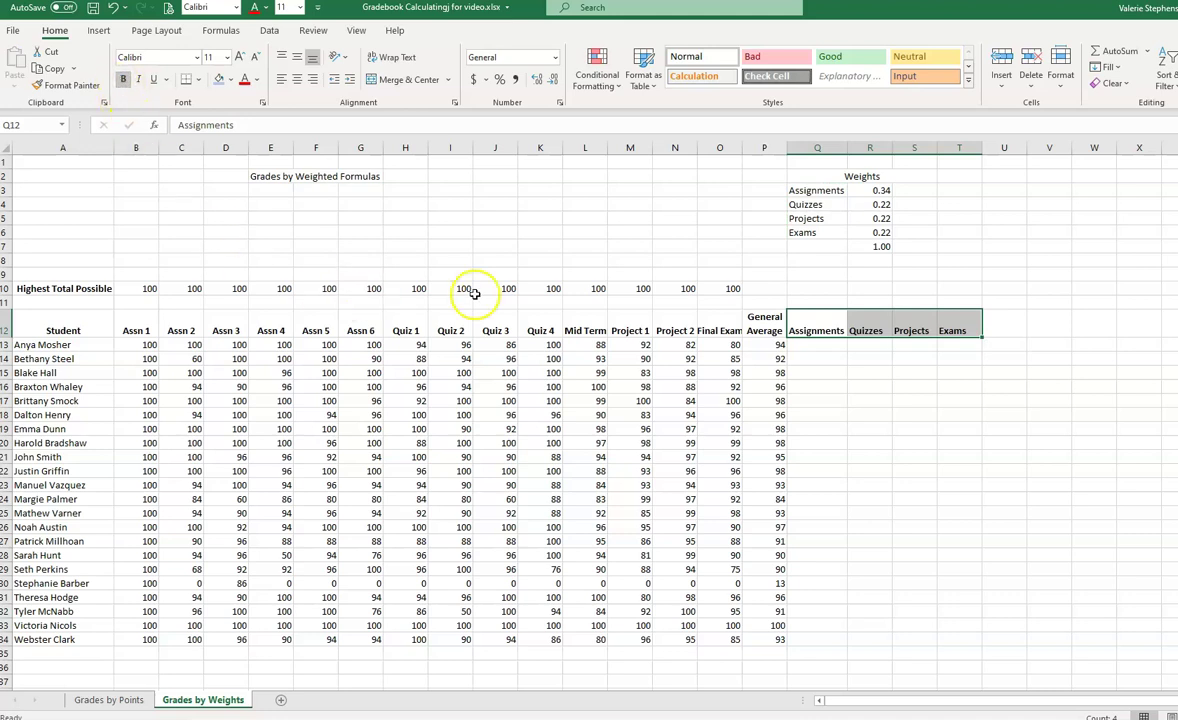
Average the six assignments in Q13 with =AVERAGE(B13:G13) and fill the formula down to Q34.
click(819, 347)
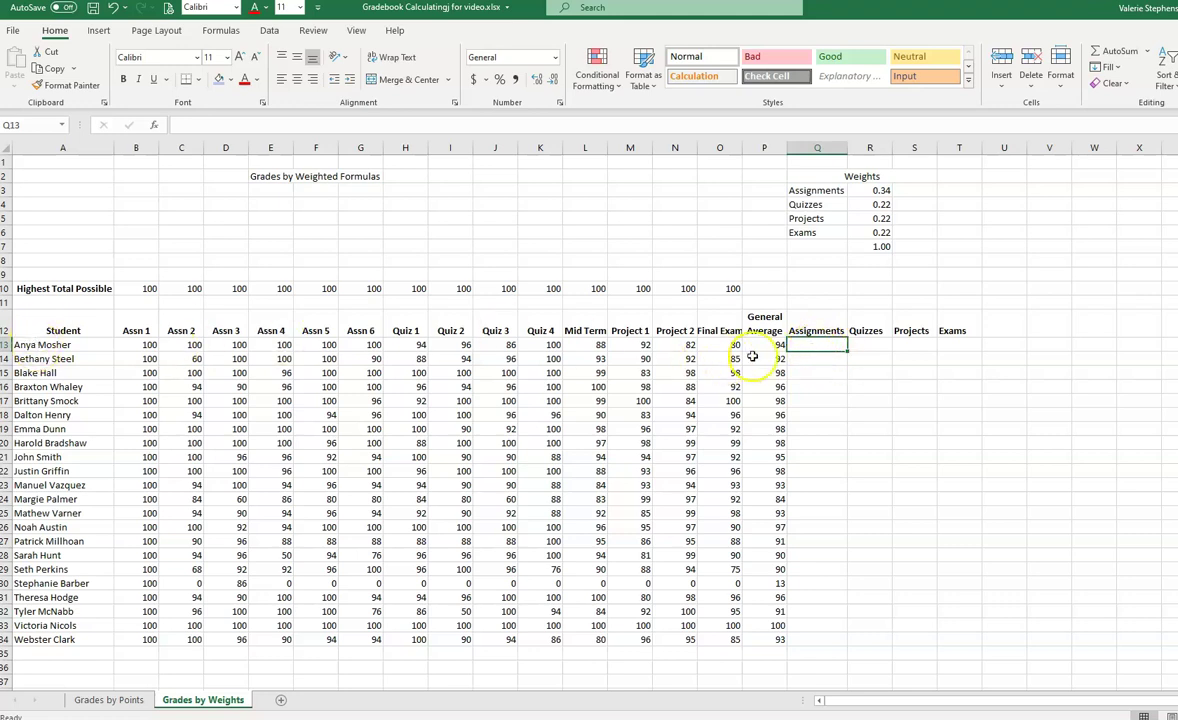
click(1147, 55)
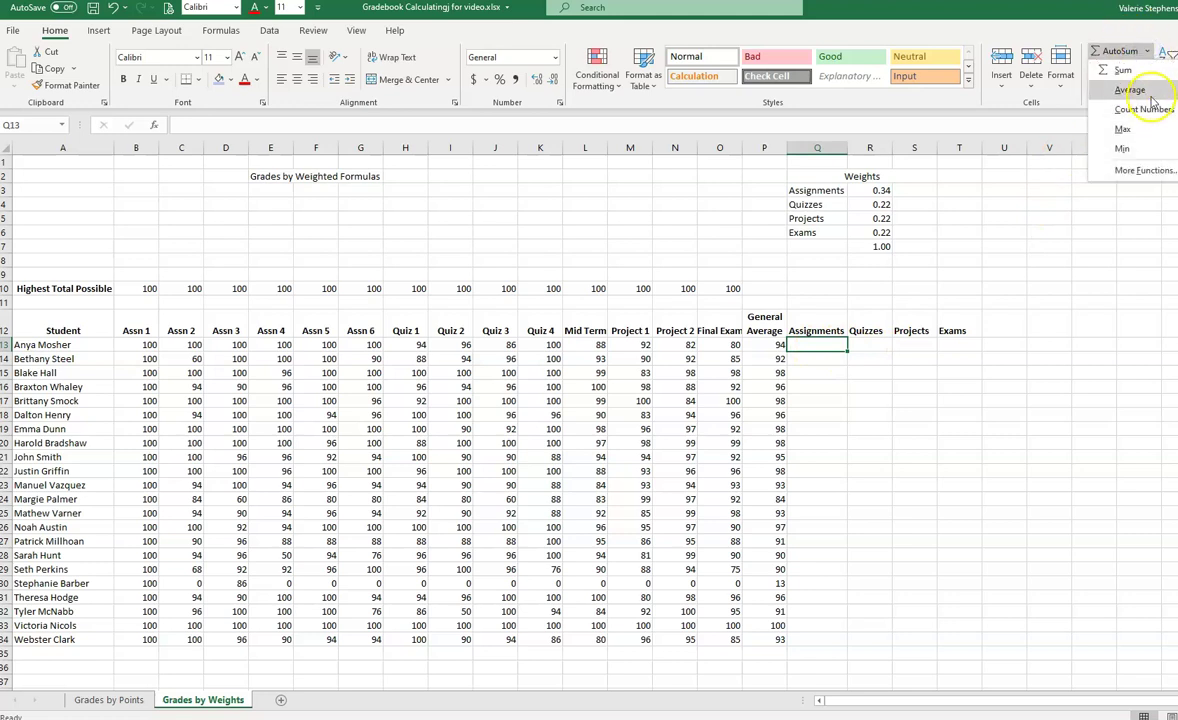
click(1150, 95)
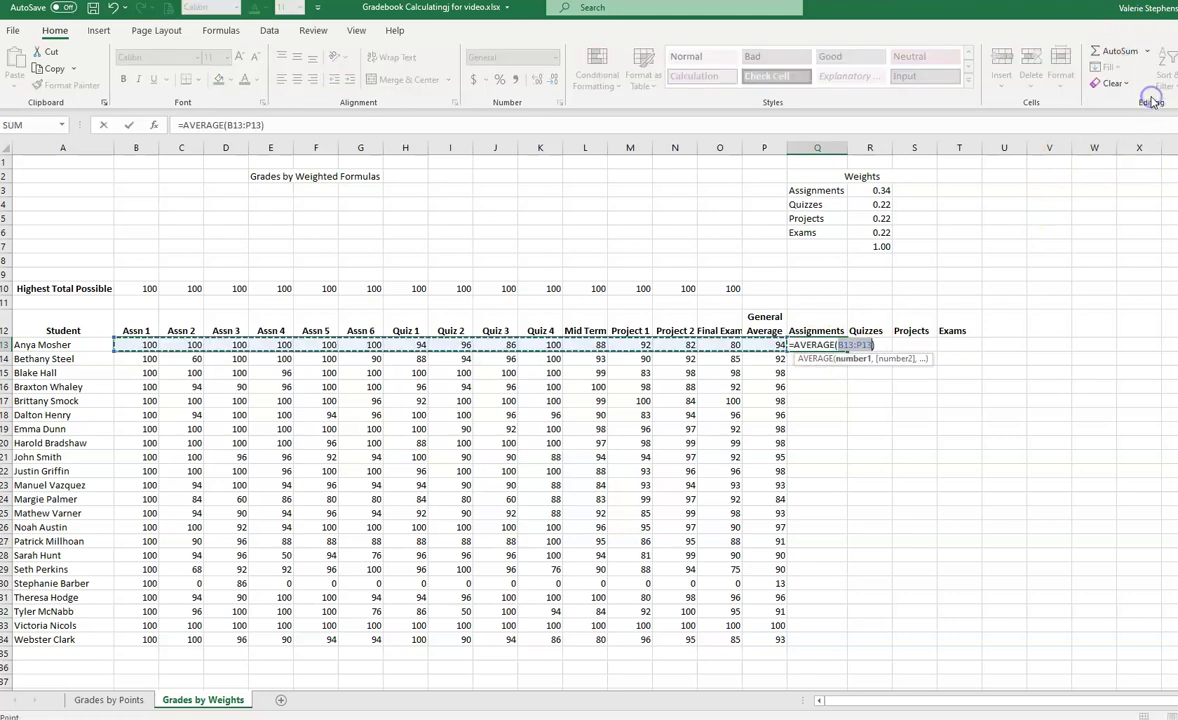
click(133, 344)
drag(160, 346, 364, 344)
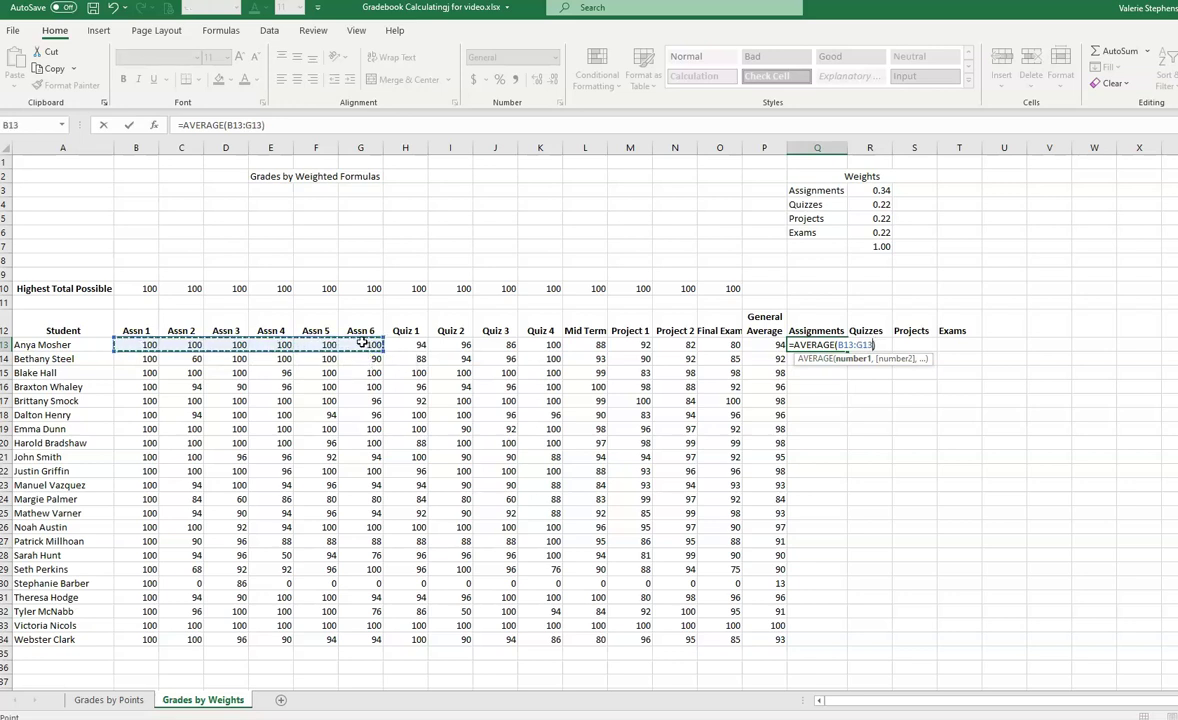
key(Return)
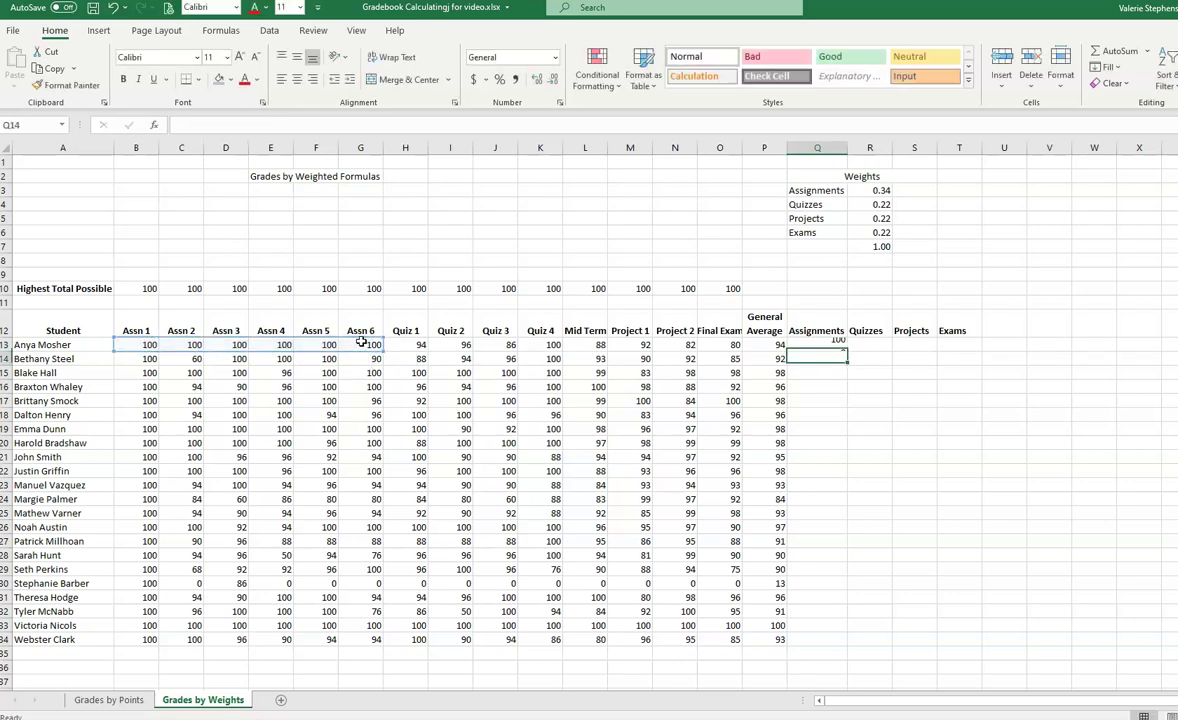
click(820, 345)
drag(847, 350, 847, 645)
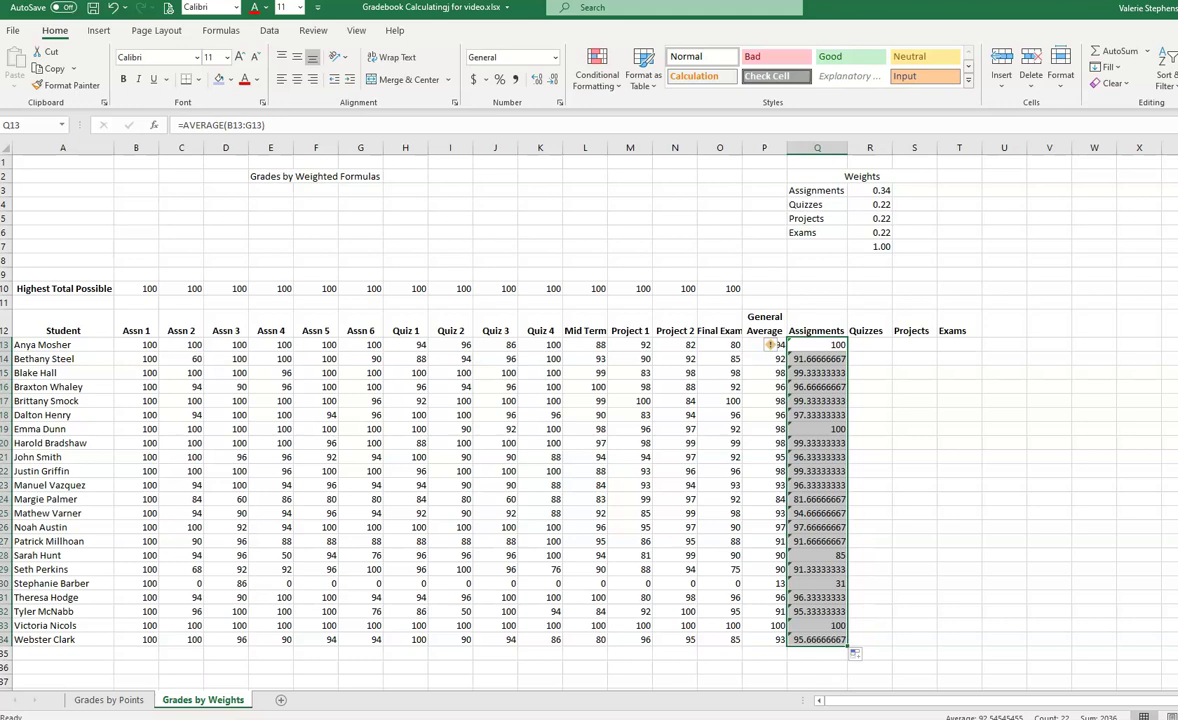
Reduce the Assignments averages in Q13:Q34 to whole numbers without decimals.
click(554, 80)
click(556, 81)
click(556, 81)
click(556, 81)
click(556, 81)
click(556, 81)
click(556, 81)
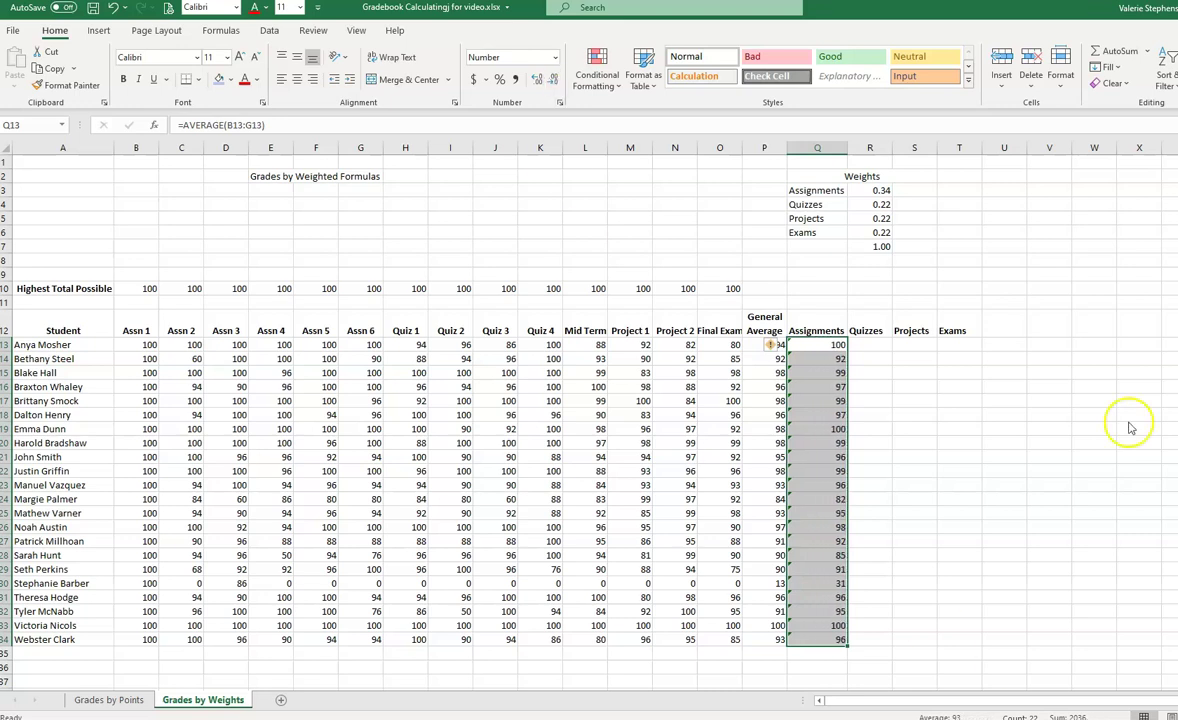
Average the four quizzes in R13 with =AVERAGE(H13:K13) and fill the formula down to R34.
click(870, 344)
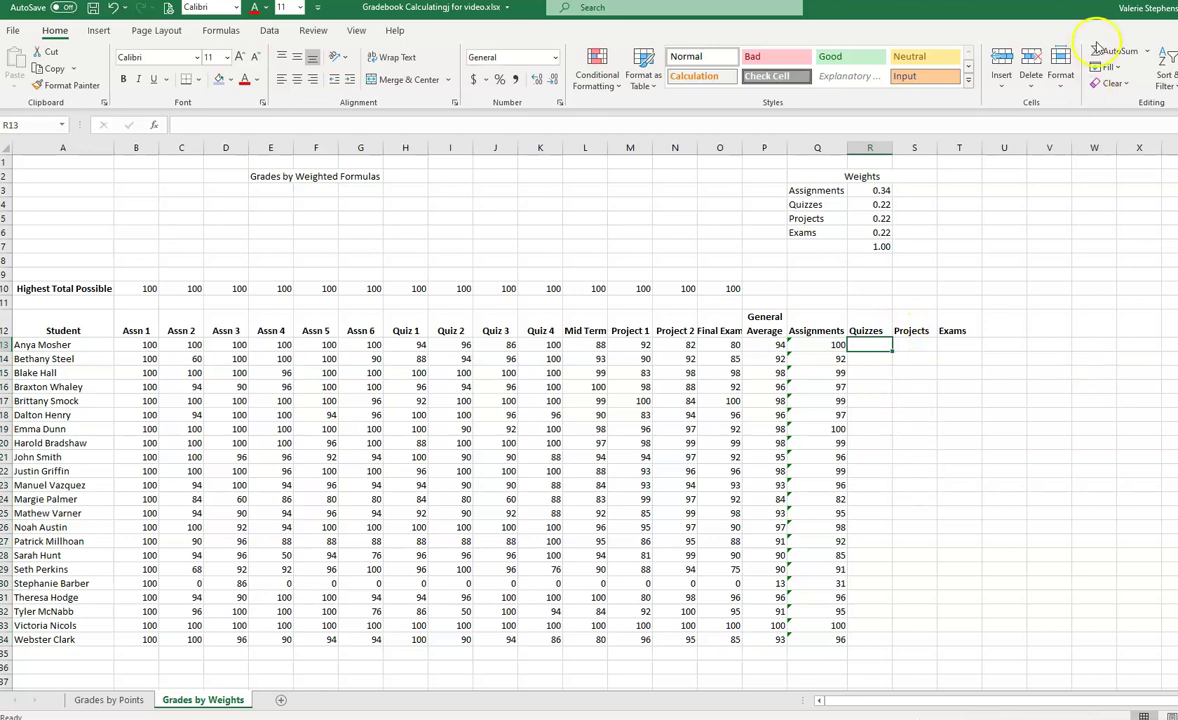
click(1146, 51)
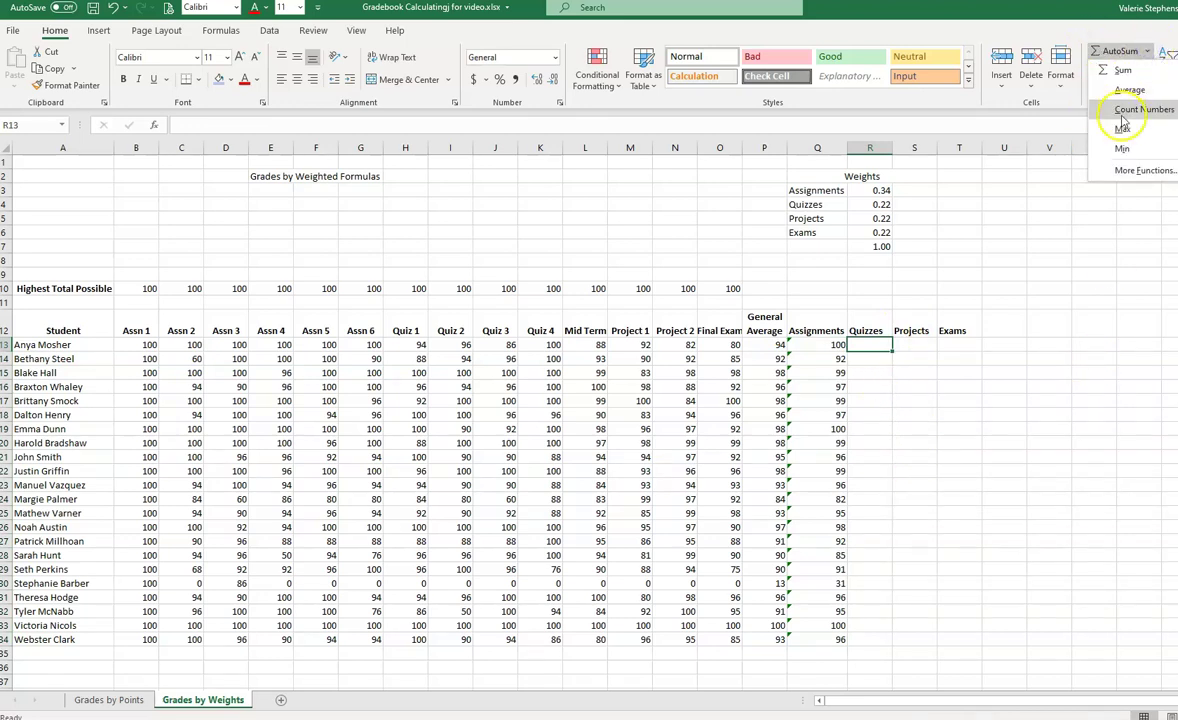
click(1130, 89)
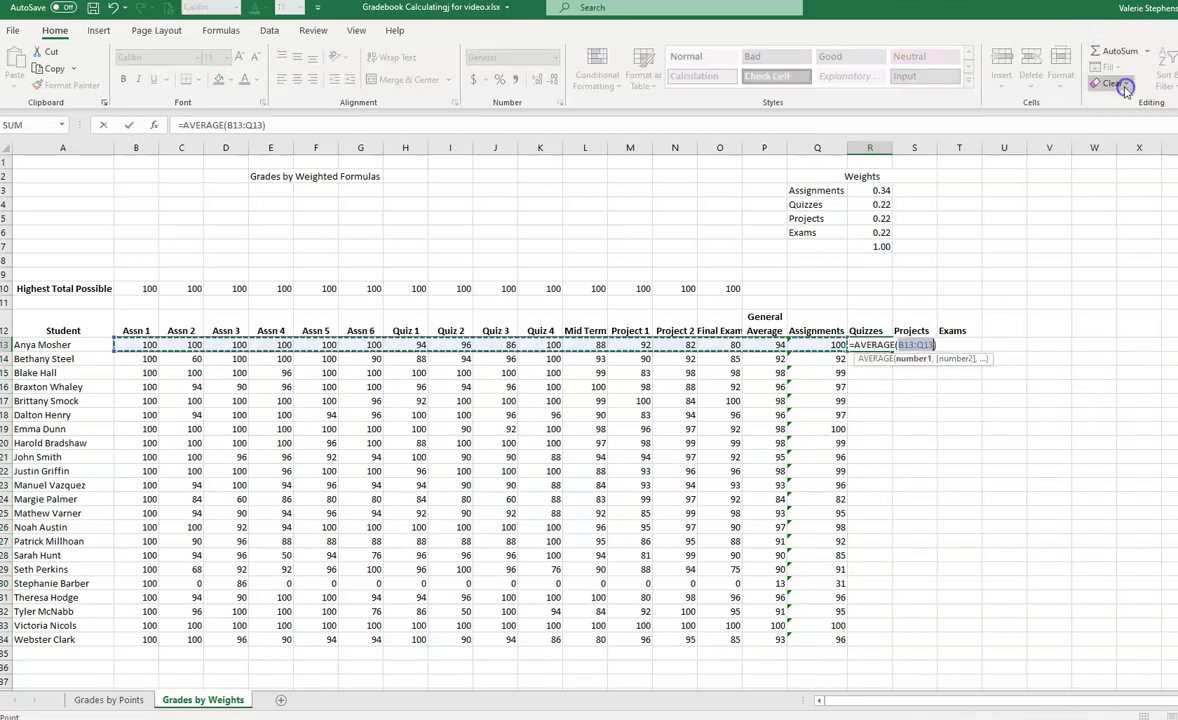
click(404, 344)
drag(422, 344, 523, 345)
key(Return)
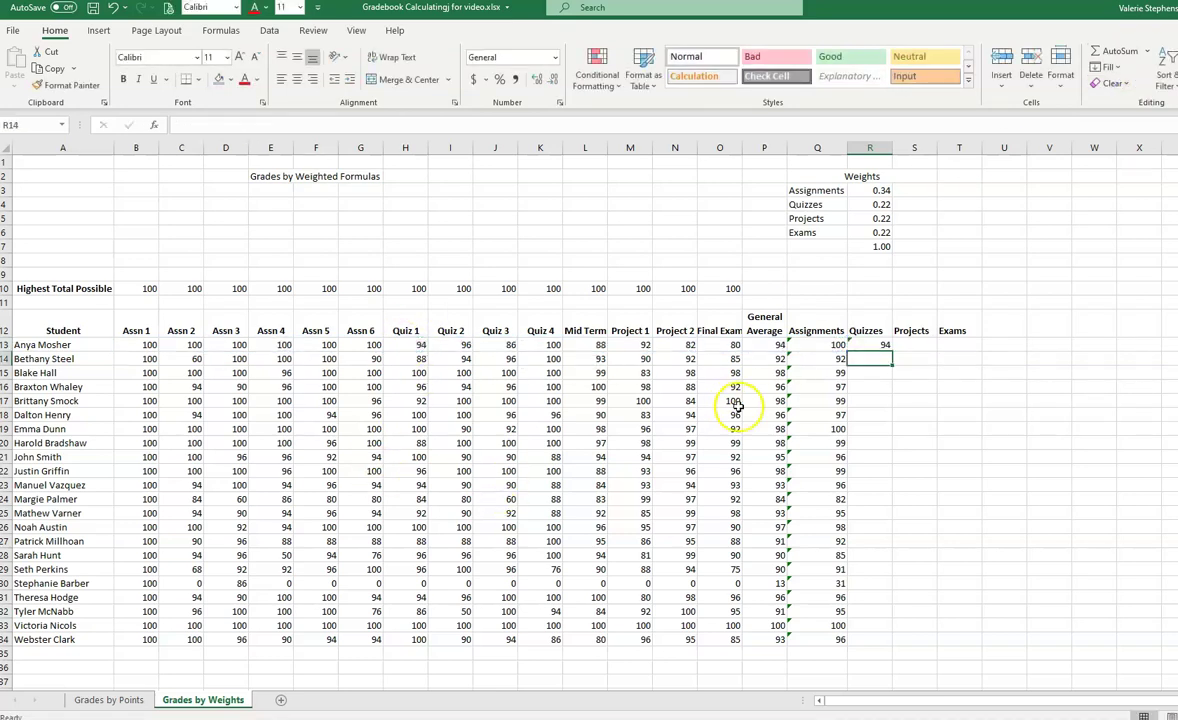
click(883, 344)
drag(893, 351, 871, 646)
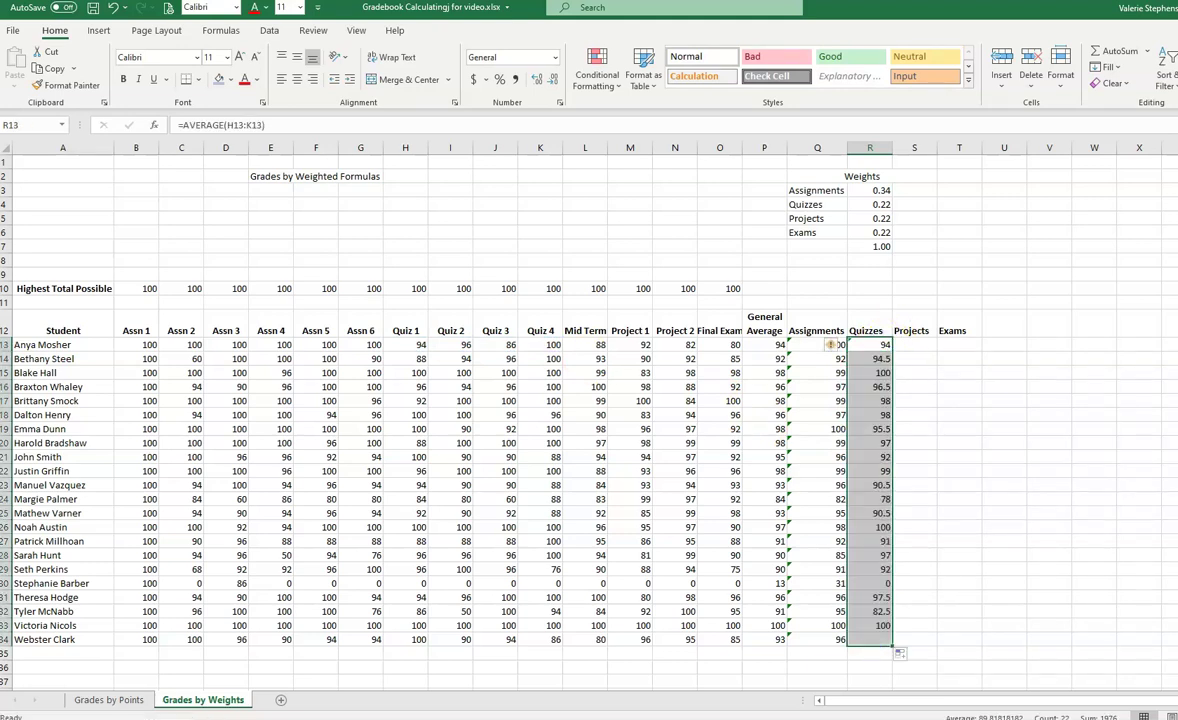
Average the two projects for the first student in S13 with =AVERAGE(M13:N13).
click(924, 344)
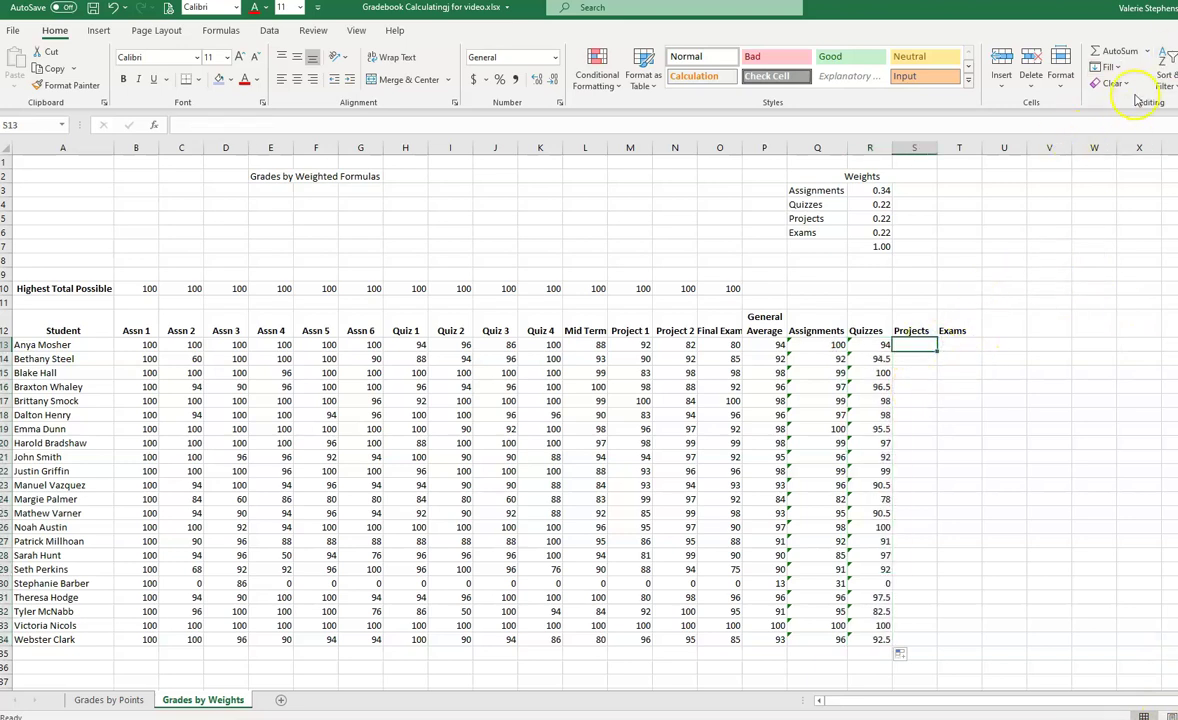
click(1147, 51)
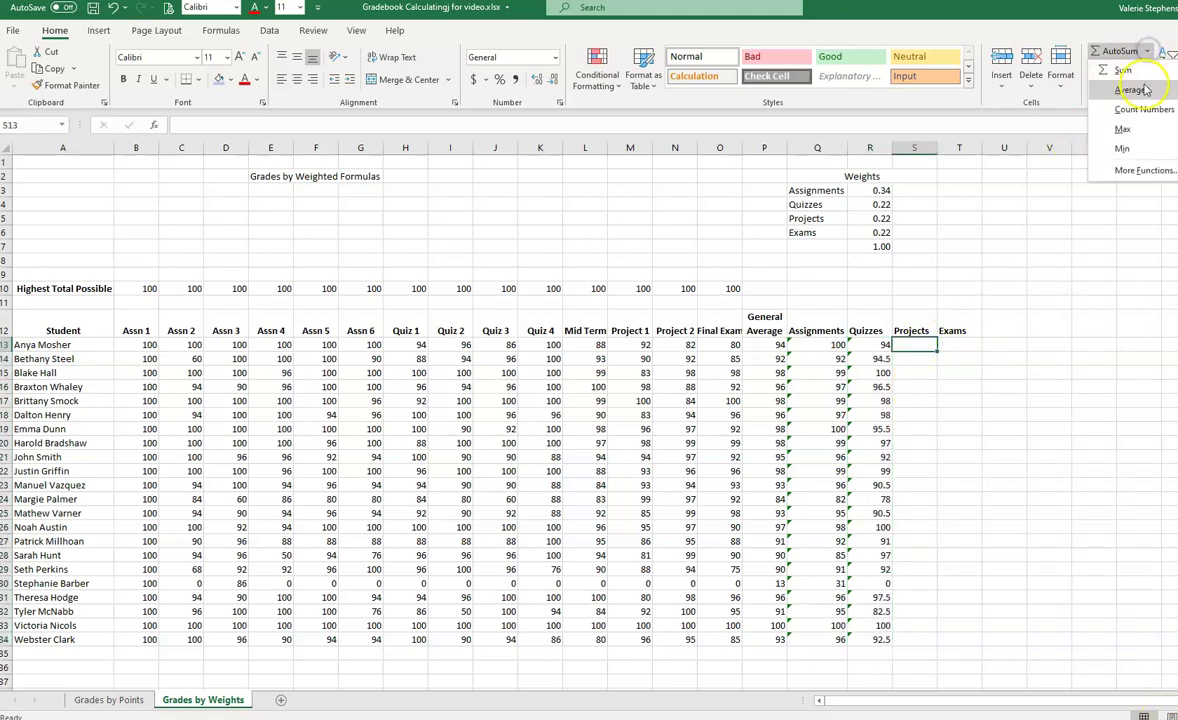
click(1141, 92)
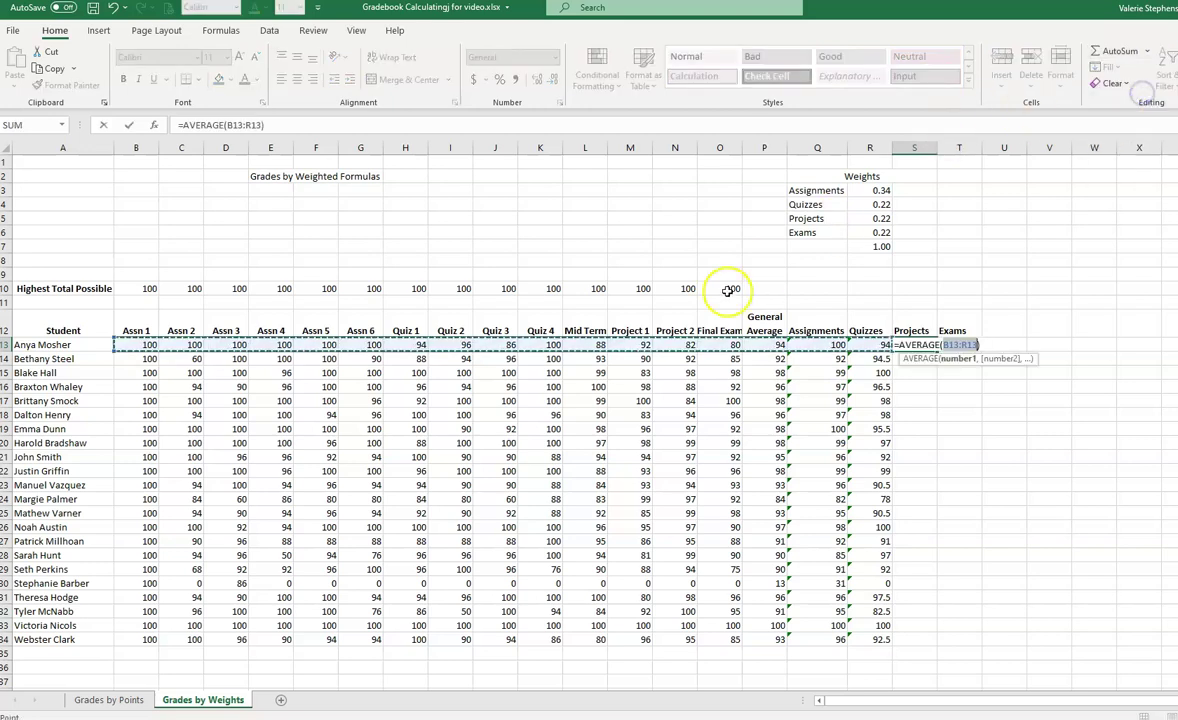
click(645, 343)
drag(645, 343, 668, 338)
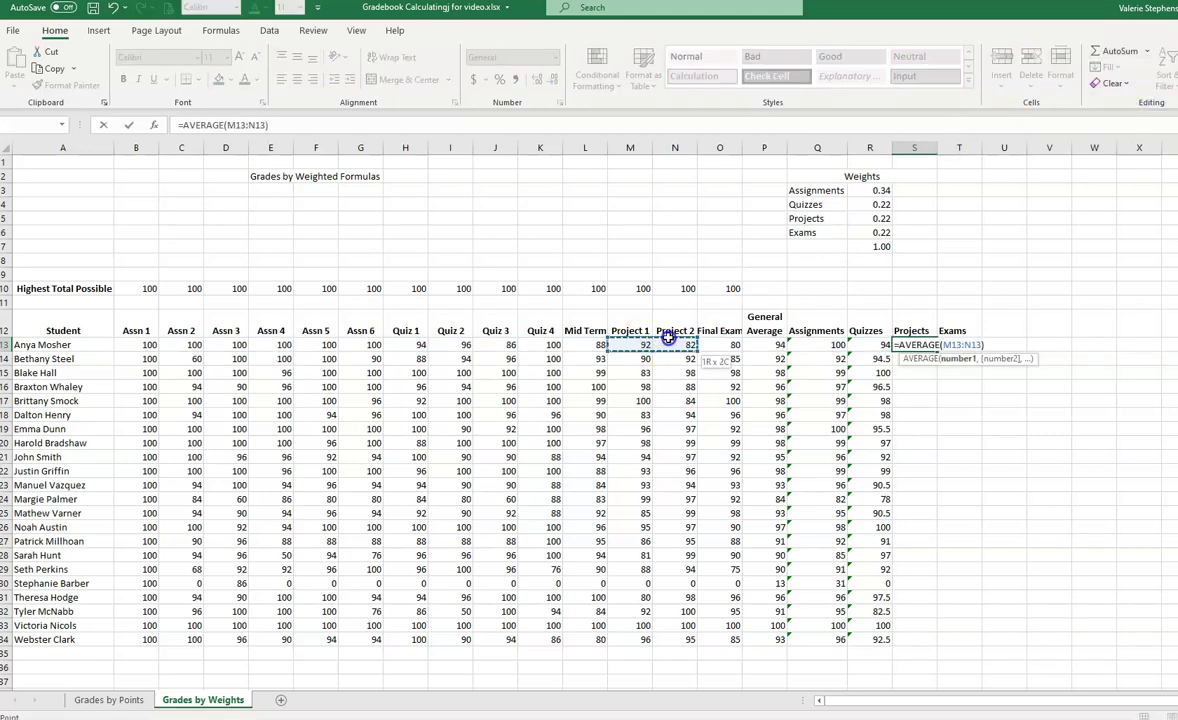
key(Return)
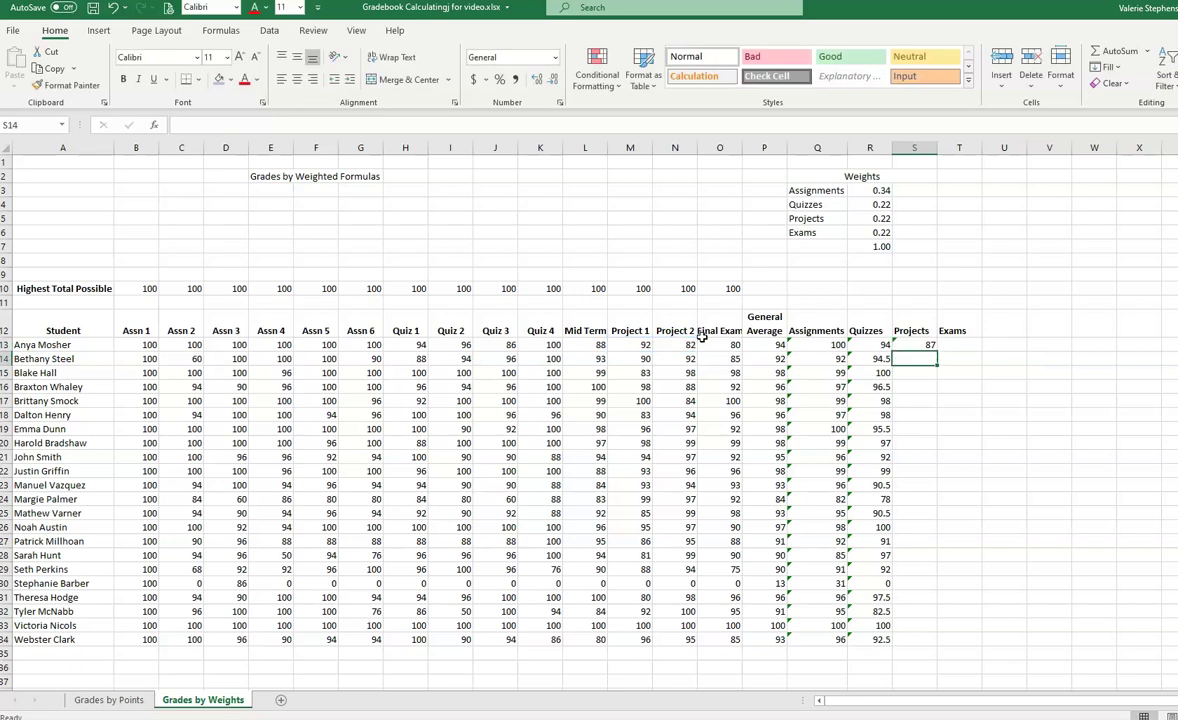
Fill the Projects average formula in S13 down to S34.
click(912, 344)
drag(935, 349, 915, 648)
Average the midterm and final exam in T13 with =AVERAGE(L13,O13) and fill the formula down to T34.
key(Right)
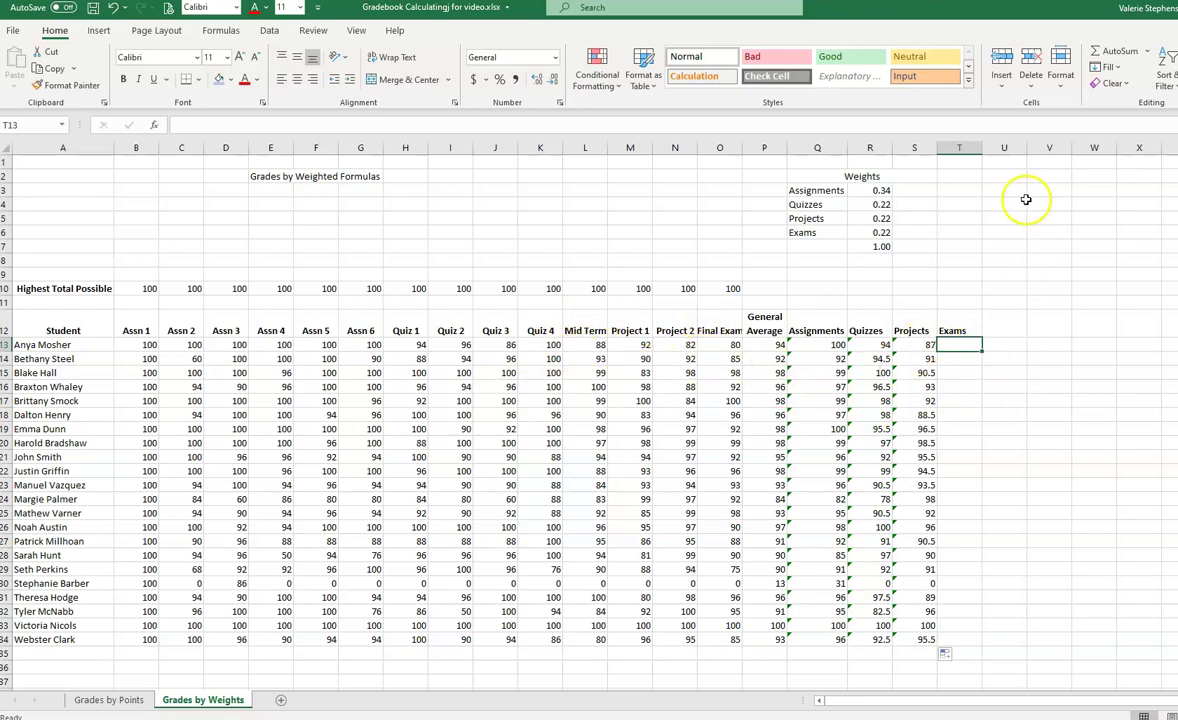
click(1149, 52)
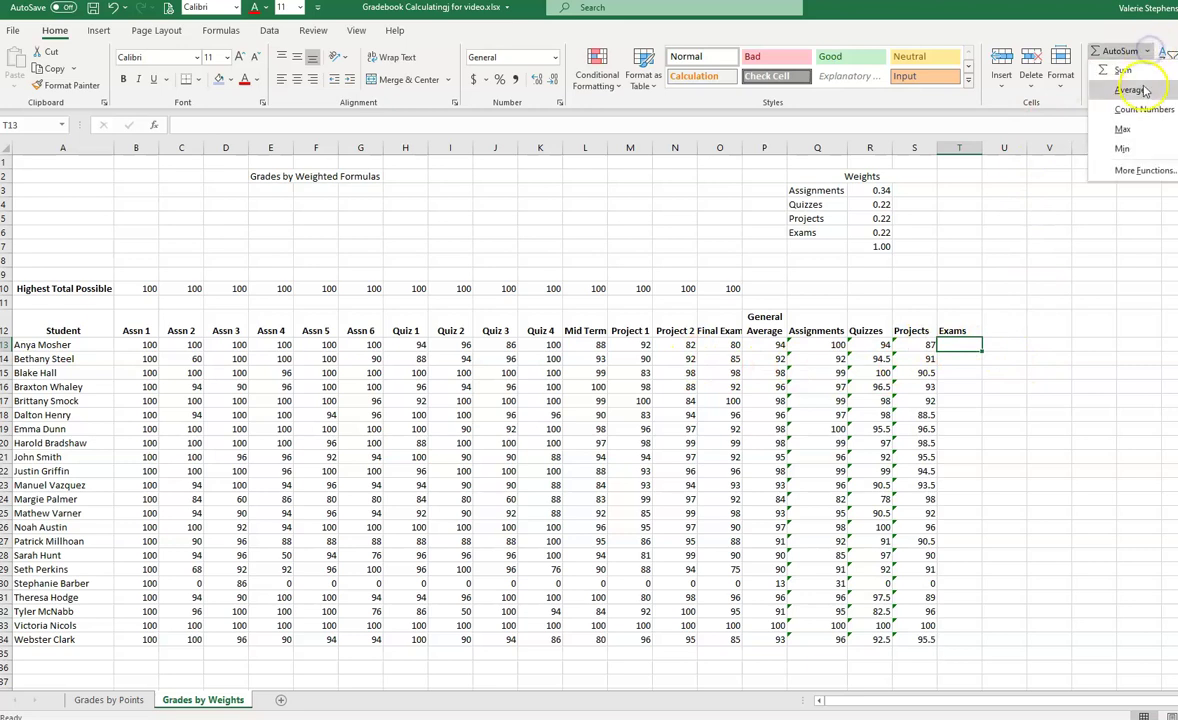
click(1143, 90)
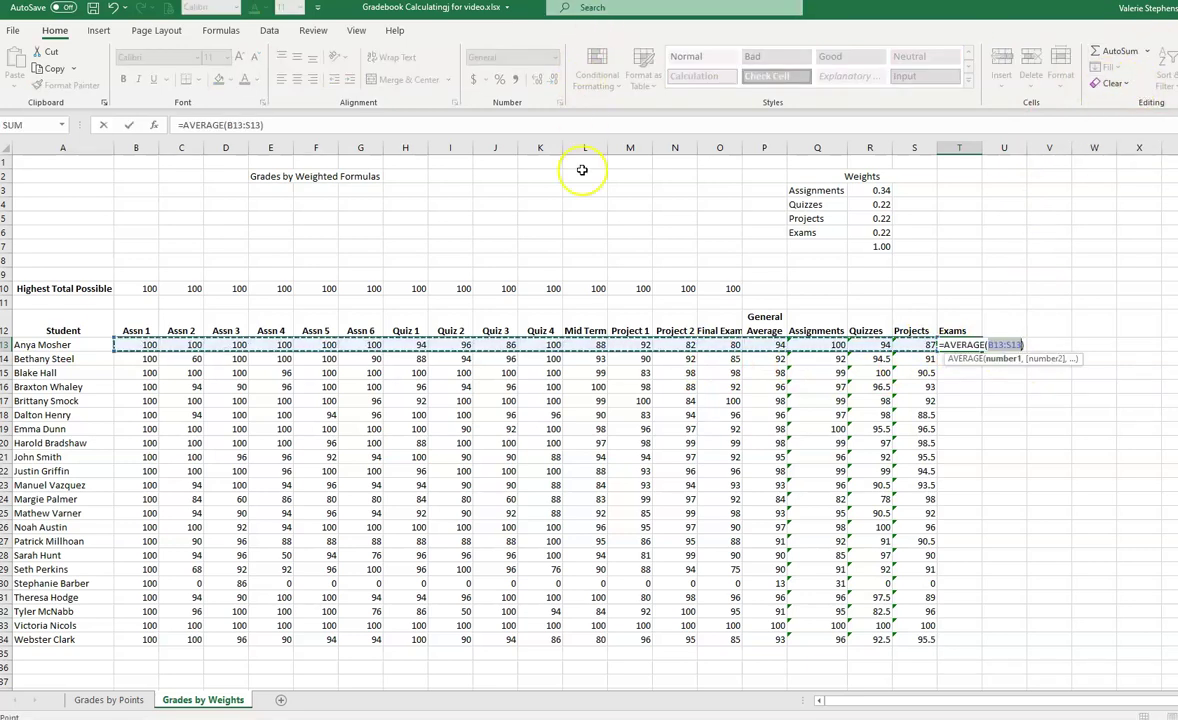
click(594, 345)
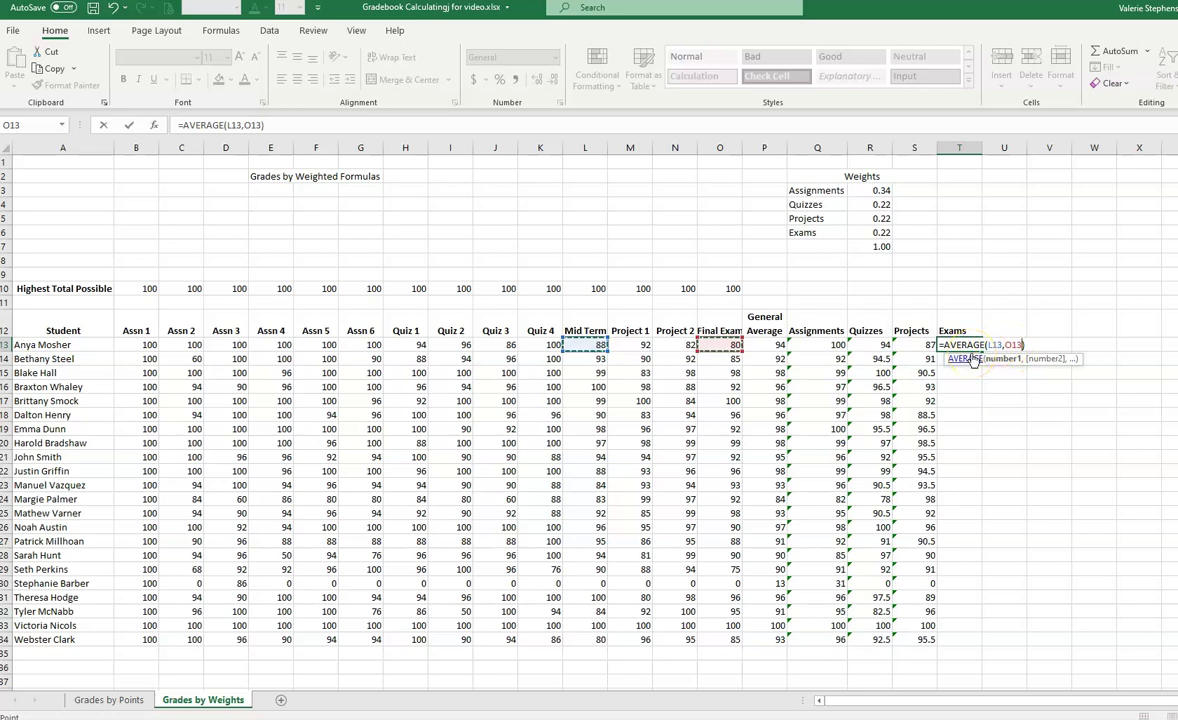
key(Return)
click(966, 345)
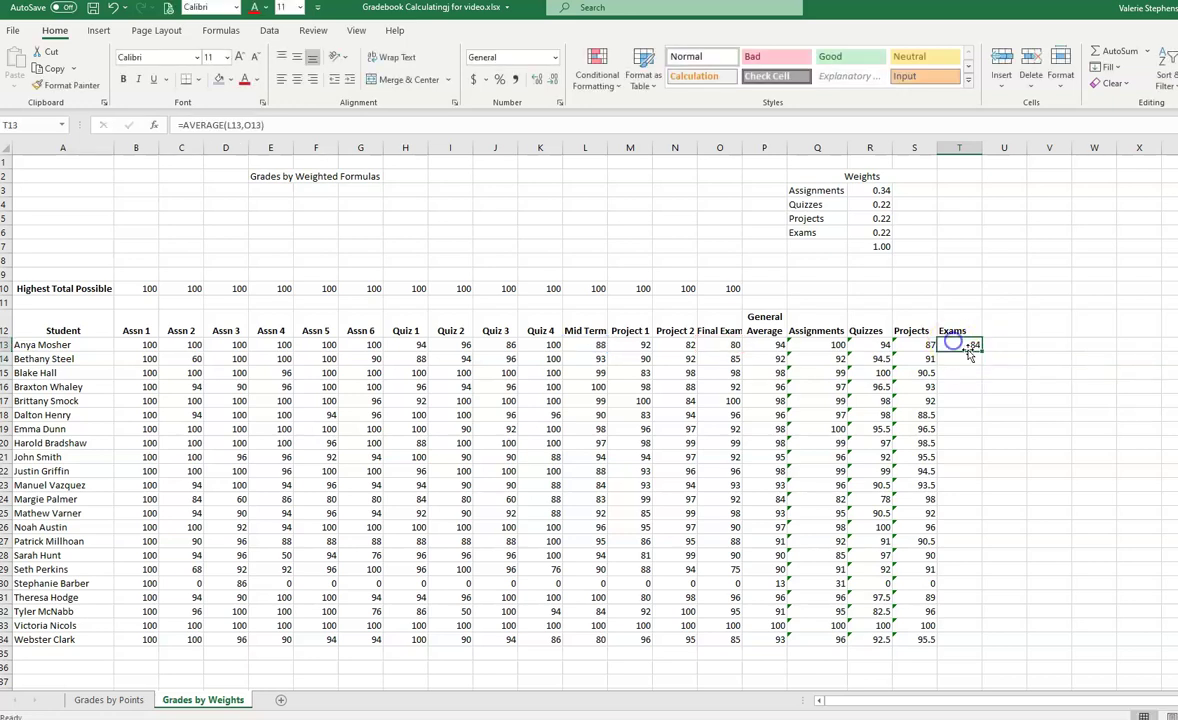
drag(982, 352, 986, 642)
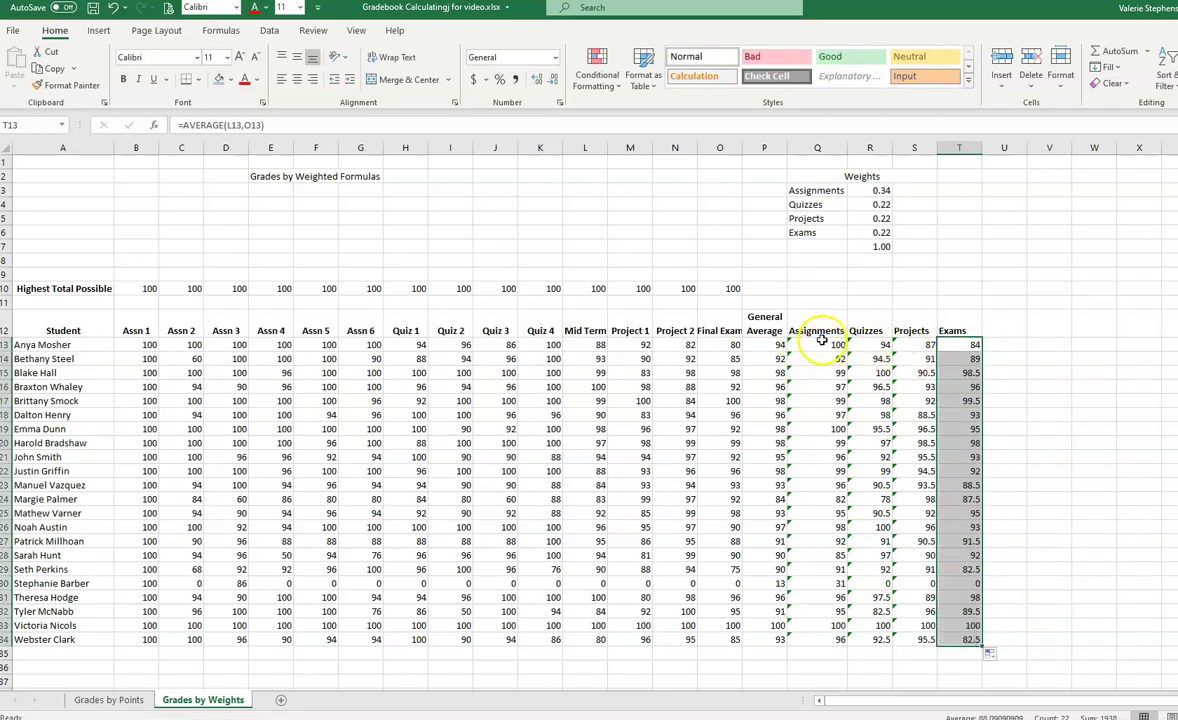
Try showing the Quizzes, Projects and Exams averages in R13:T34 without decimals, and undo the format change.
drag(867, 346, 969, 634)
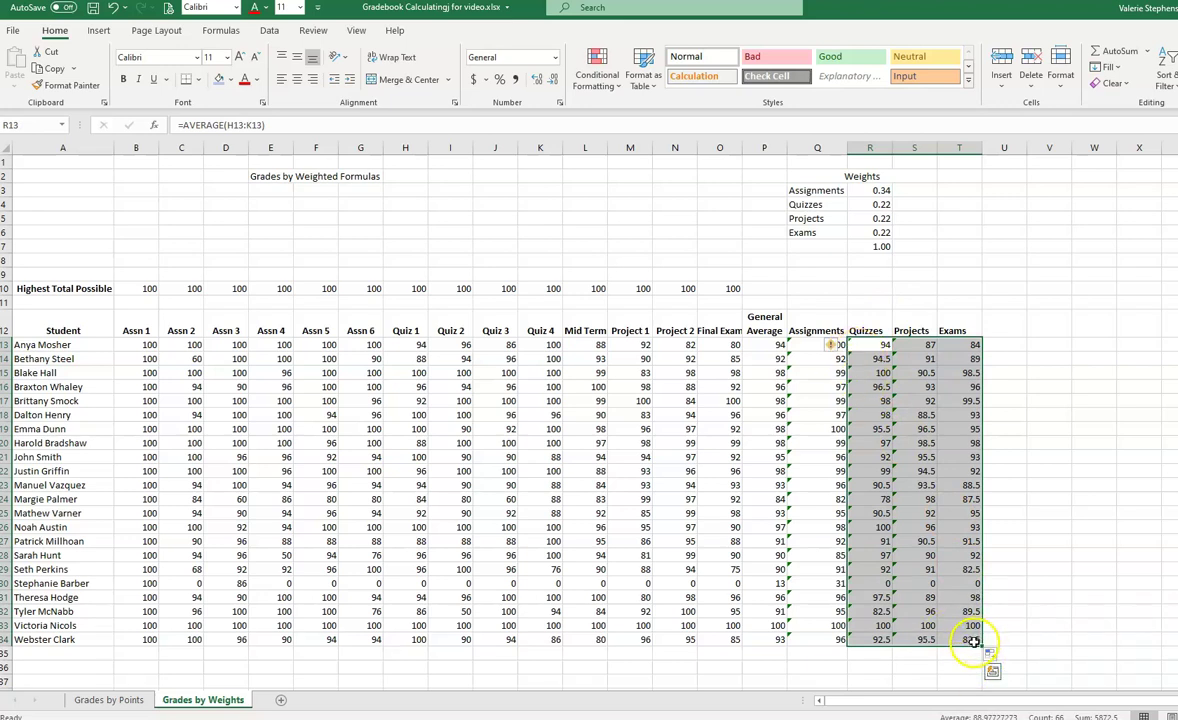
click(550, 84)
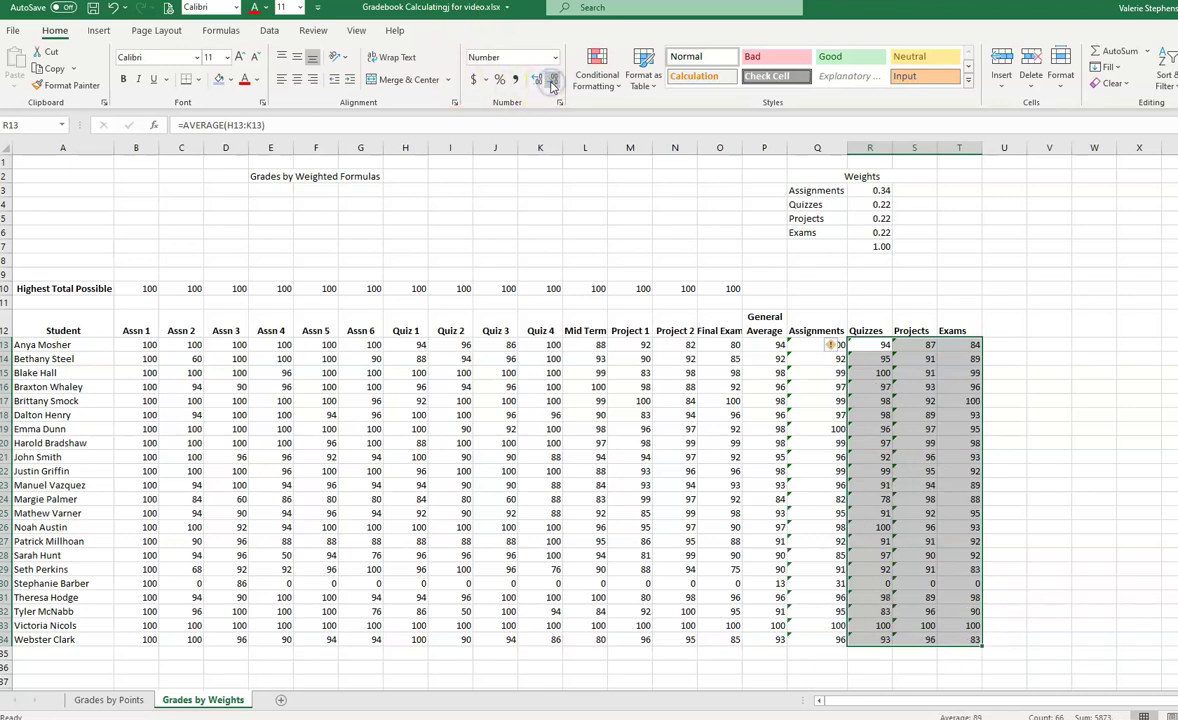
click(1040, 372)
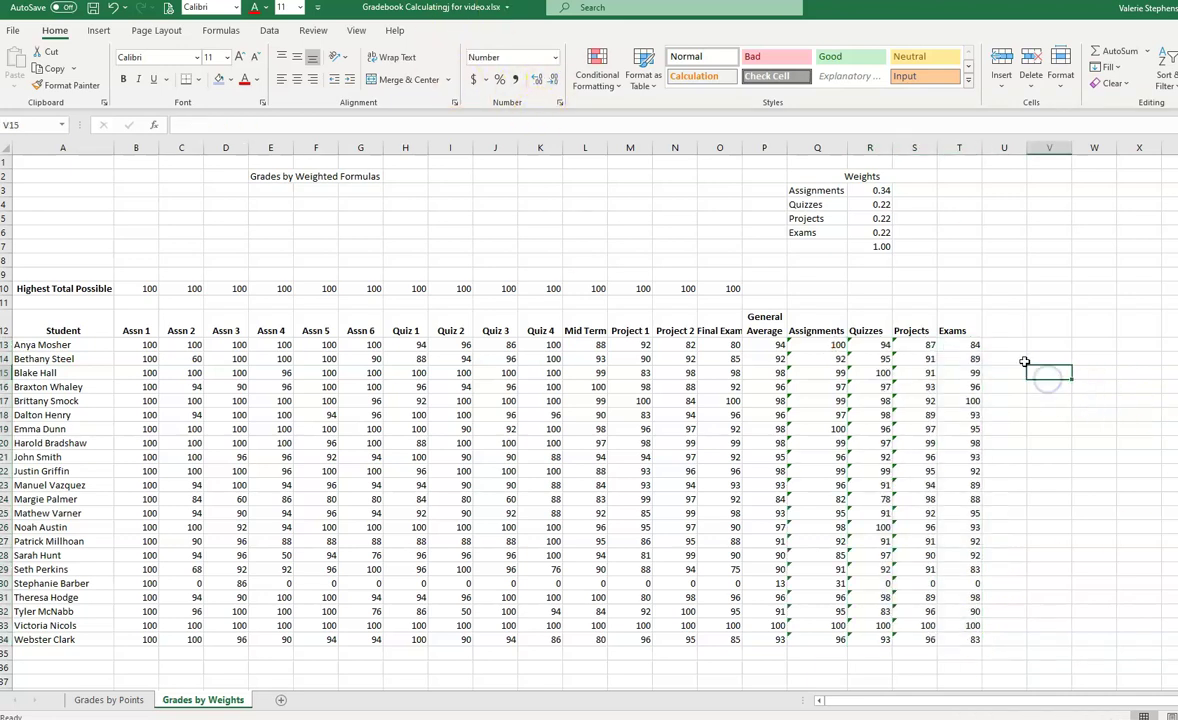
key(ctrl+z)
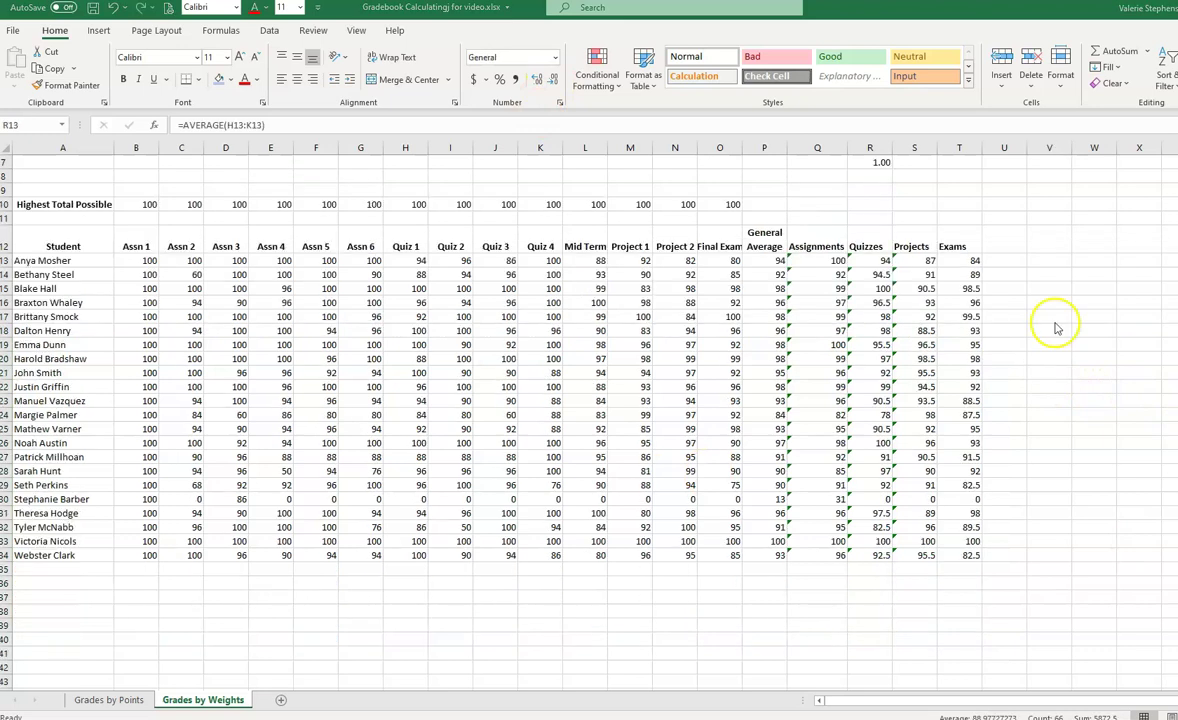
Add the column header Weighted Grade in U12, beside the Exams header.
click(1012, 245)
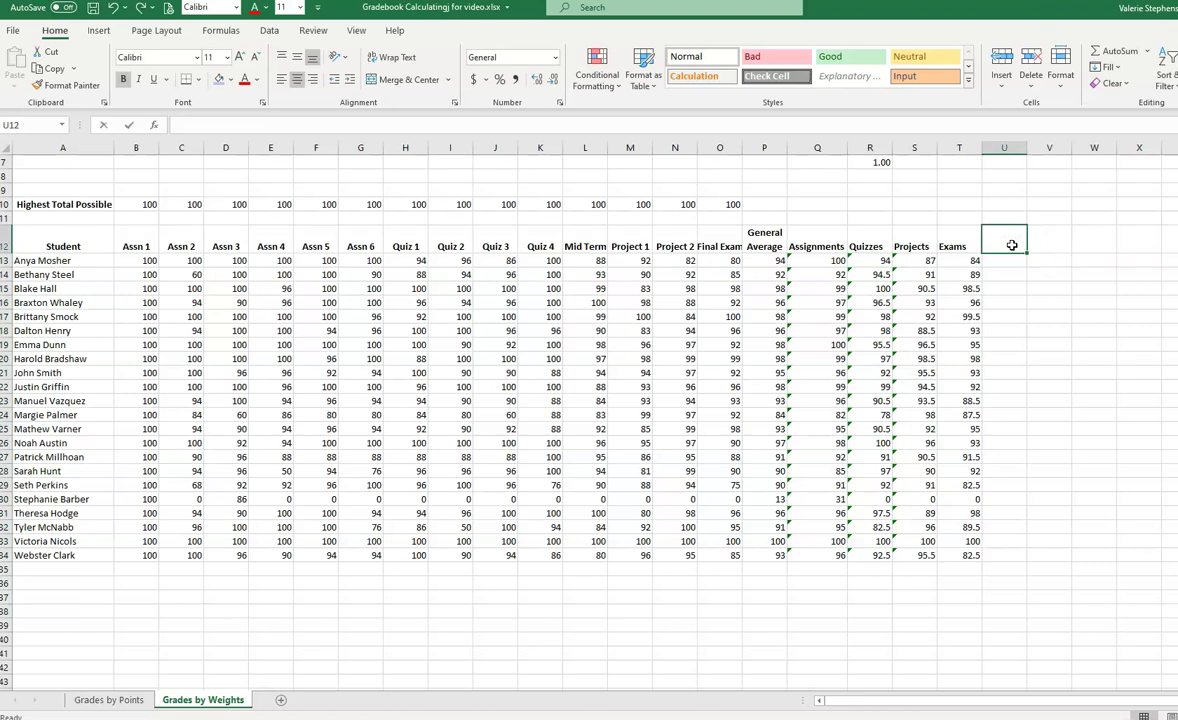
text(Weighted)
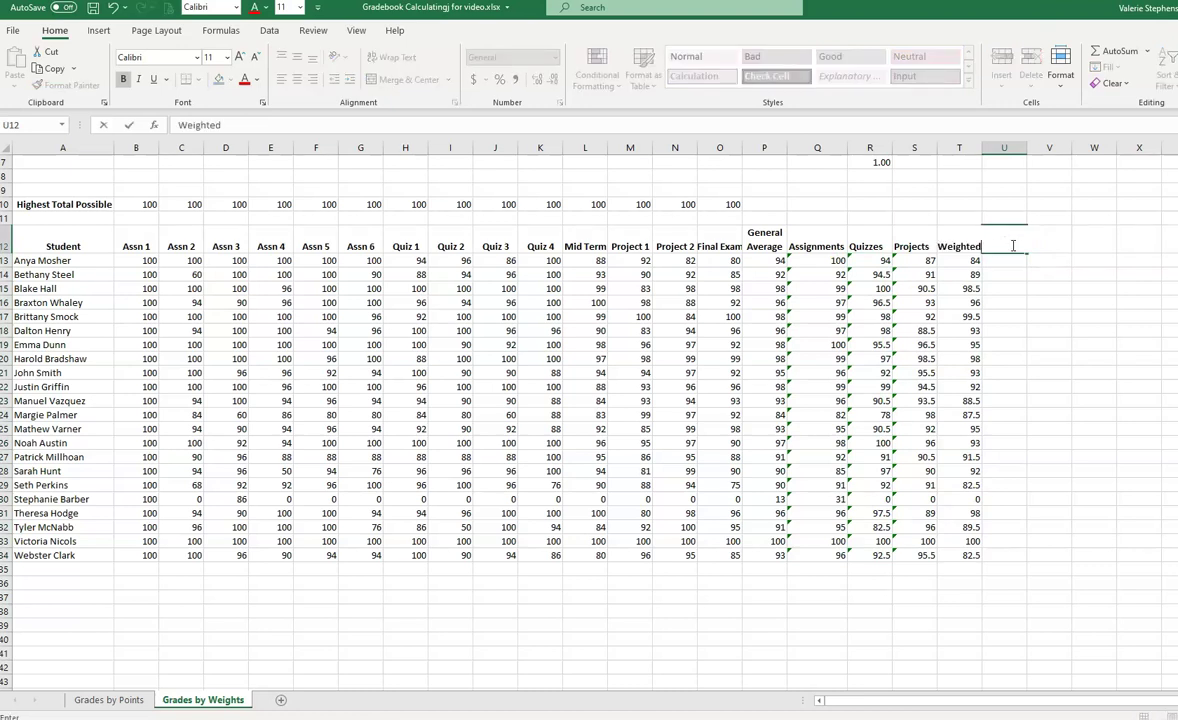
text( Grade)
key(Return)
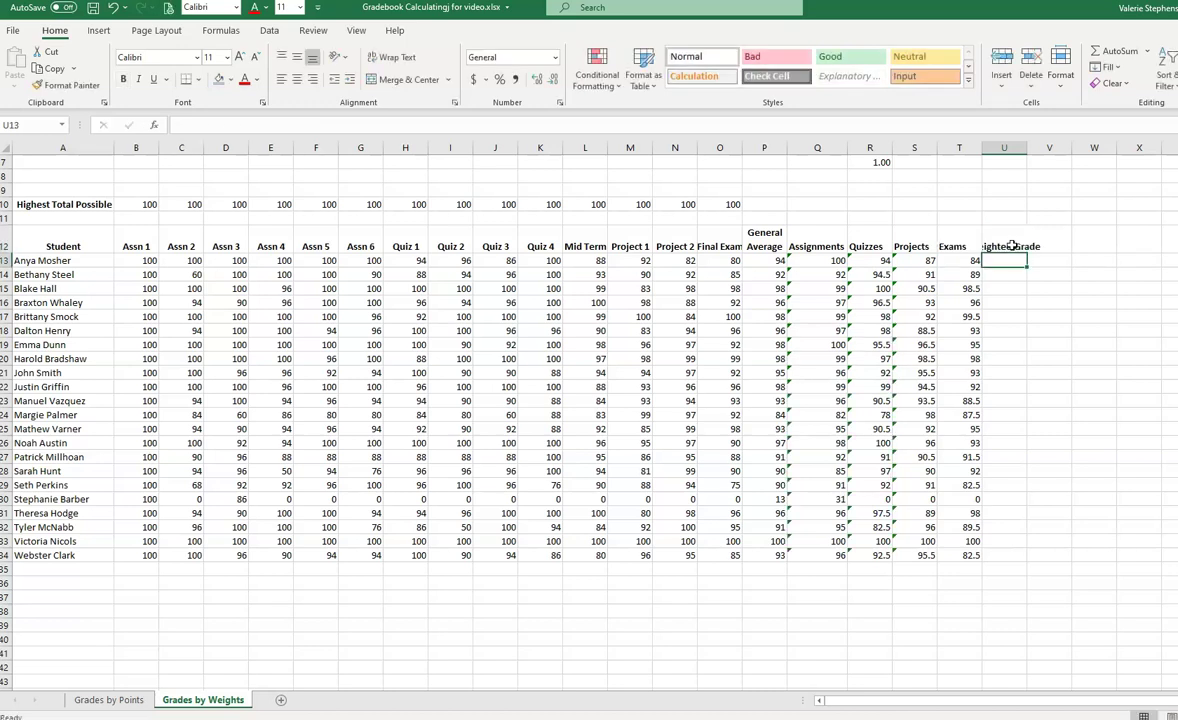
Wrap the Weighted Grade header onto two lines and widen column U slightly so that each word fits.
click(1008, 248)
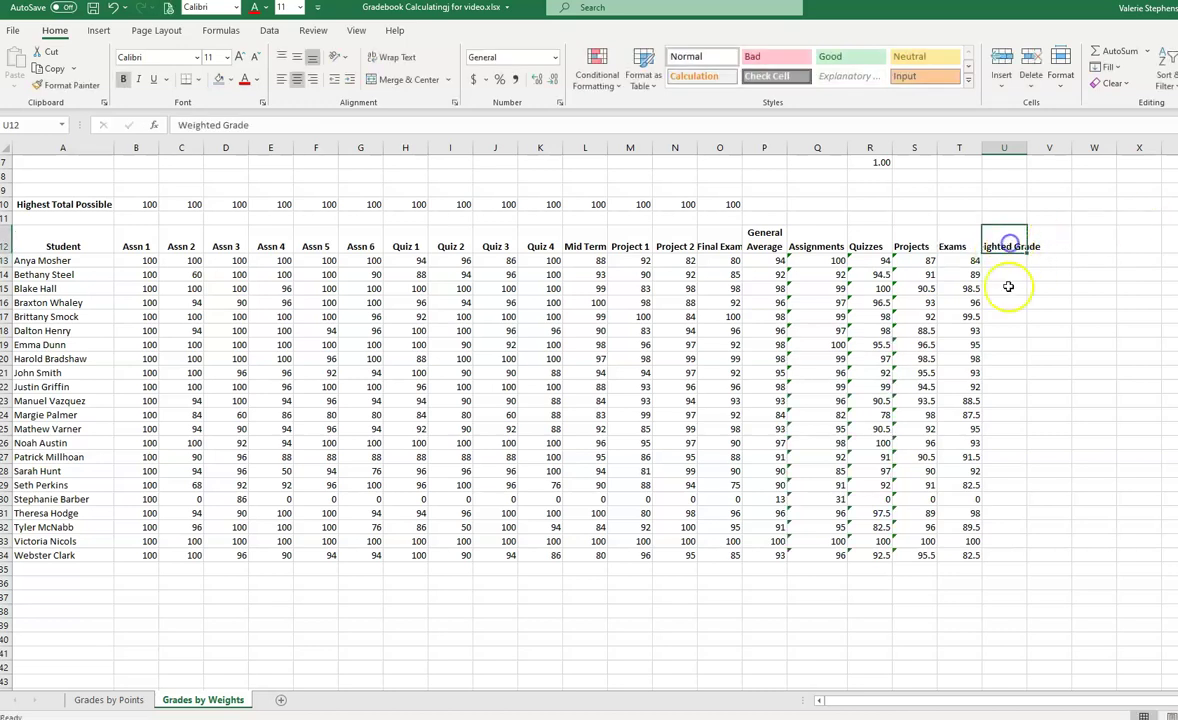
click(395, 58)
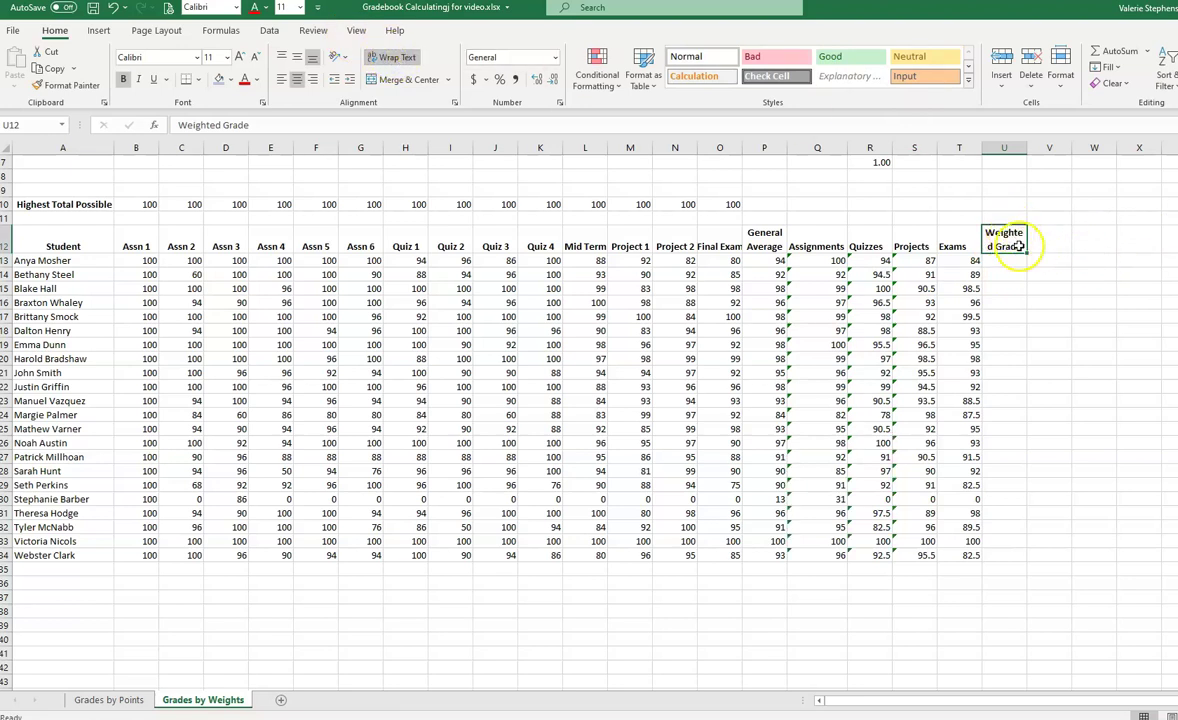
drag(1027, 148, 1033, 148)
Begin the weighted grade formula in U13 by multiplying the Assignments average by its weight, =Q13*R3.
click(995, 260)
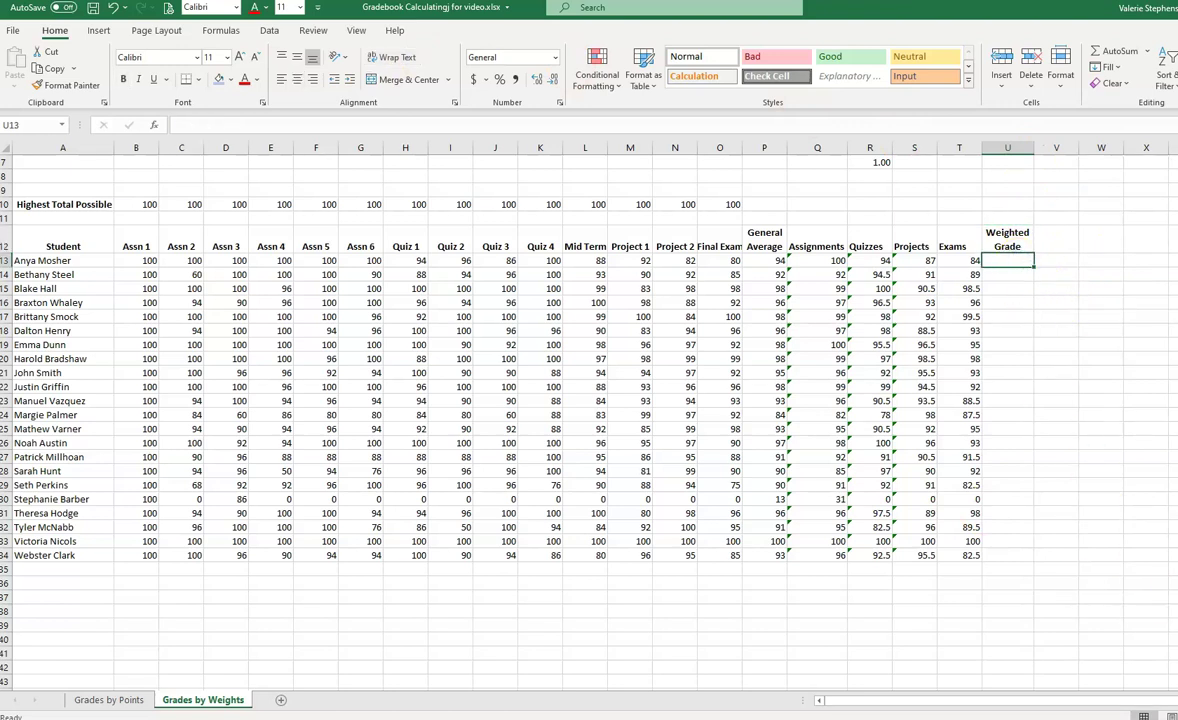
click(1176, 717)
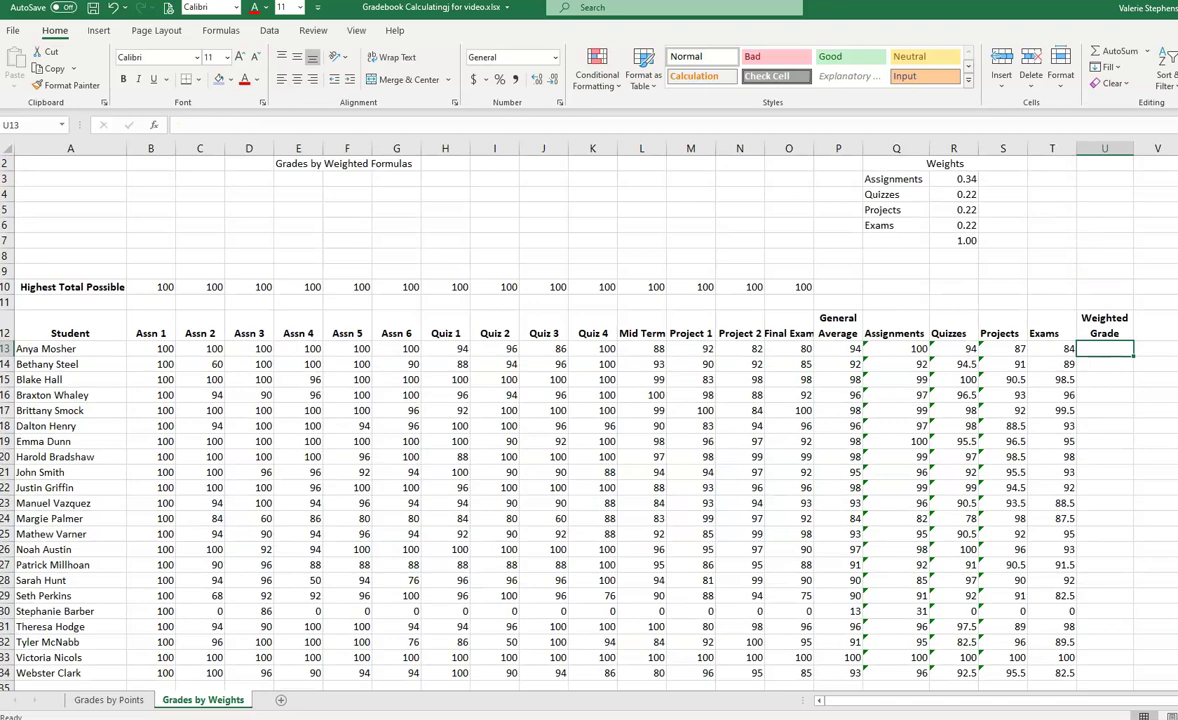
click(1176, 717)
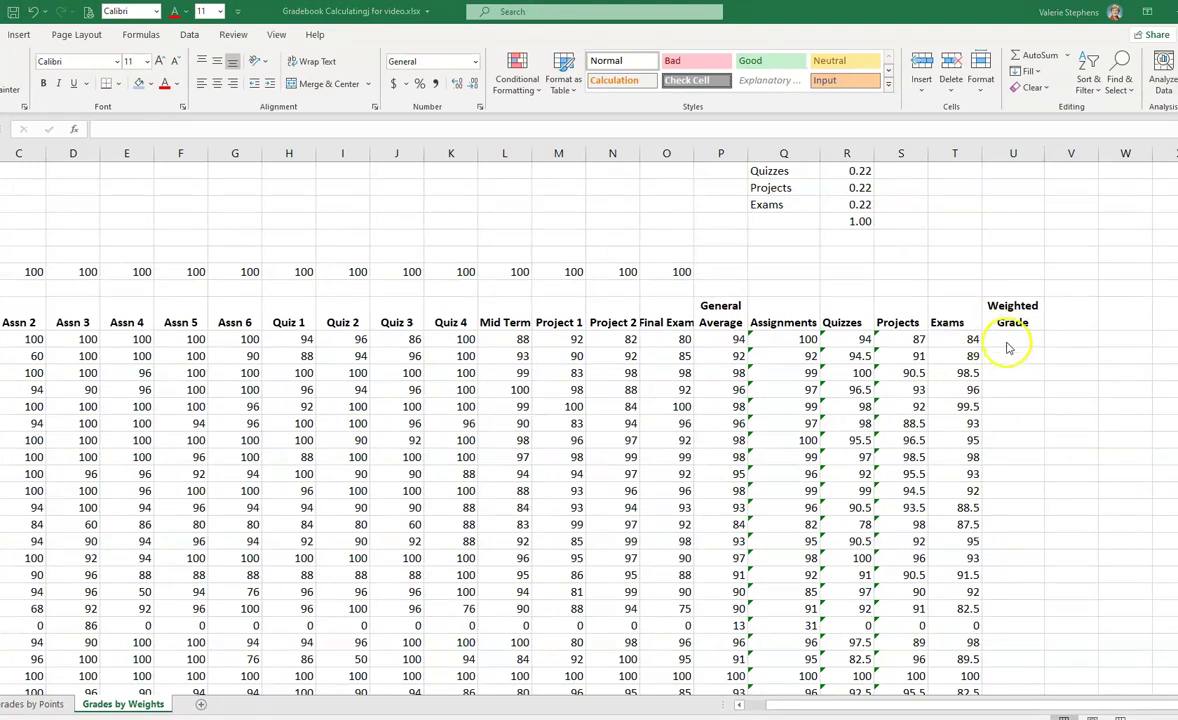
click(1007, 340)
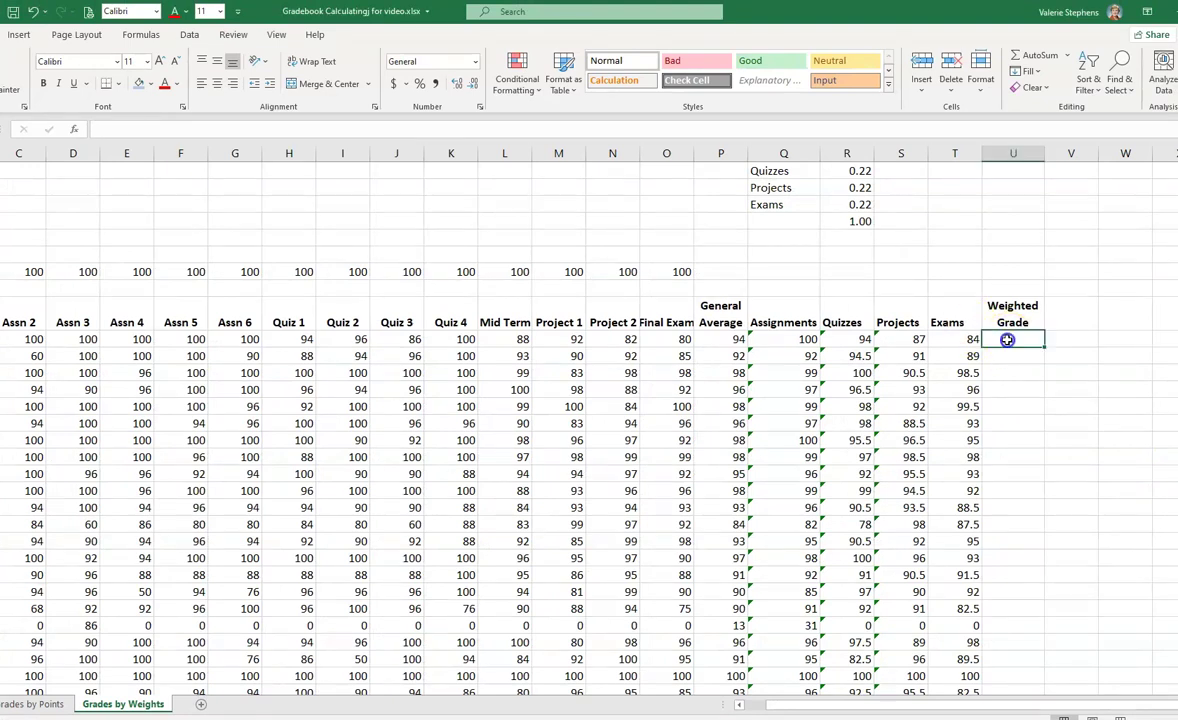
scroll(1007, 271, up, 1)
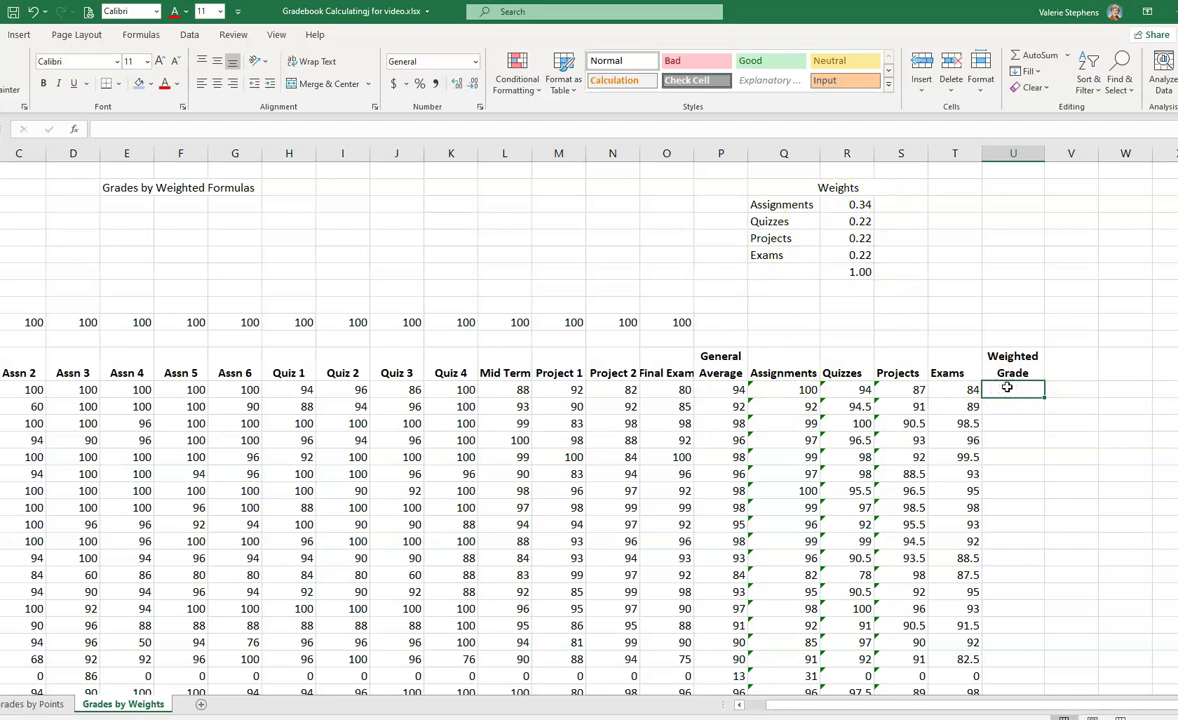
text(=)
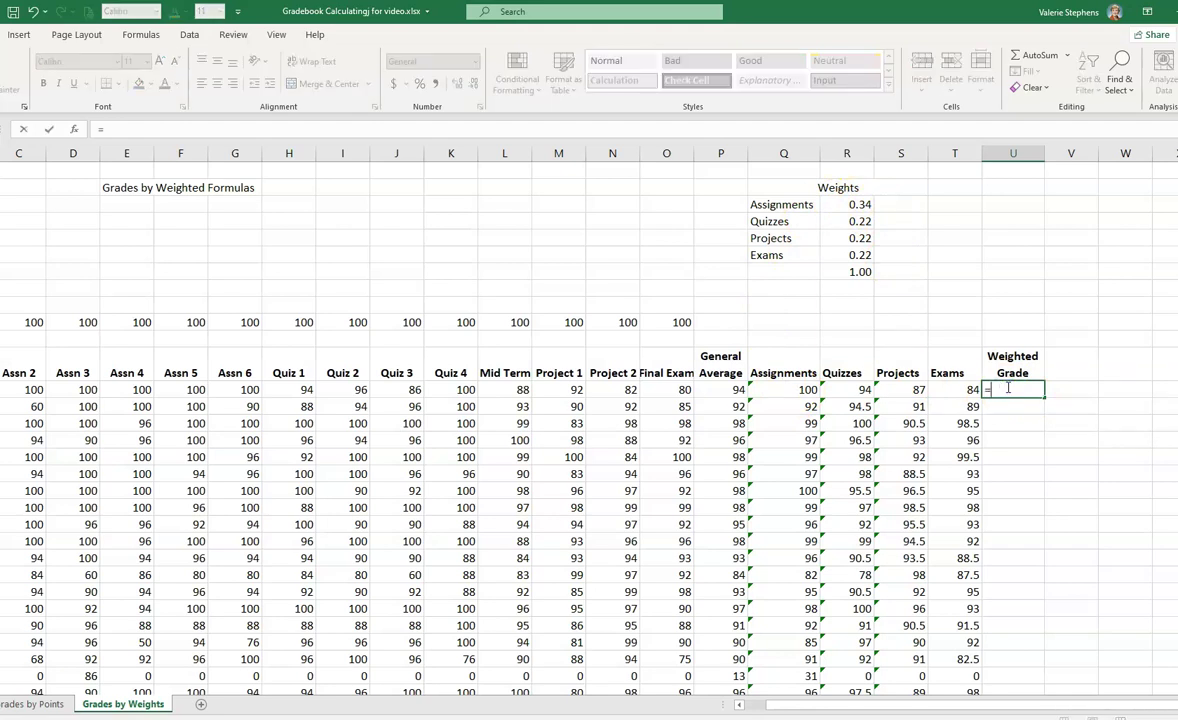
click(793, 390)
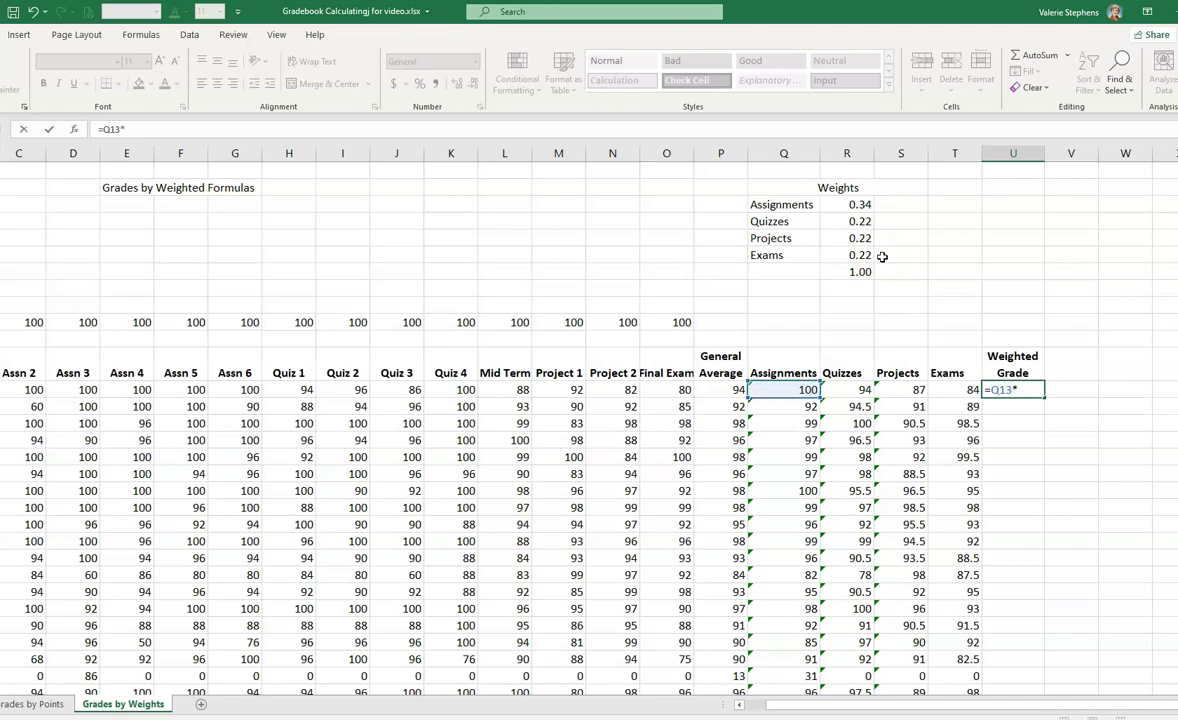
click(862, 205)
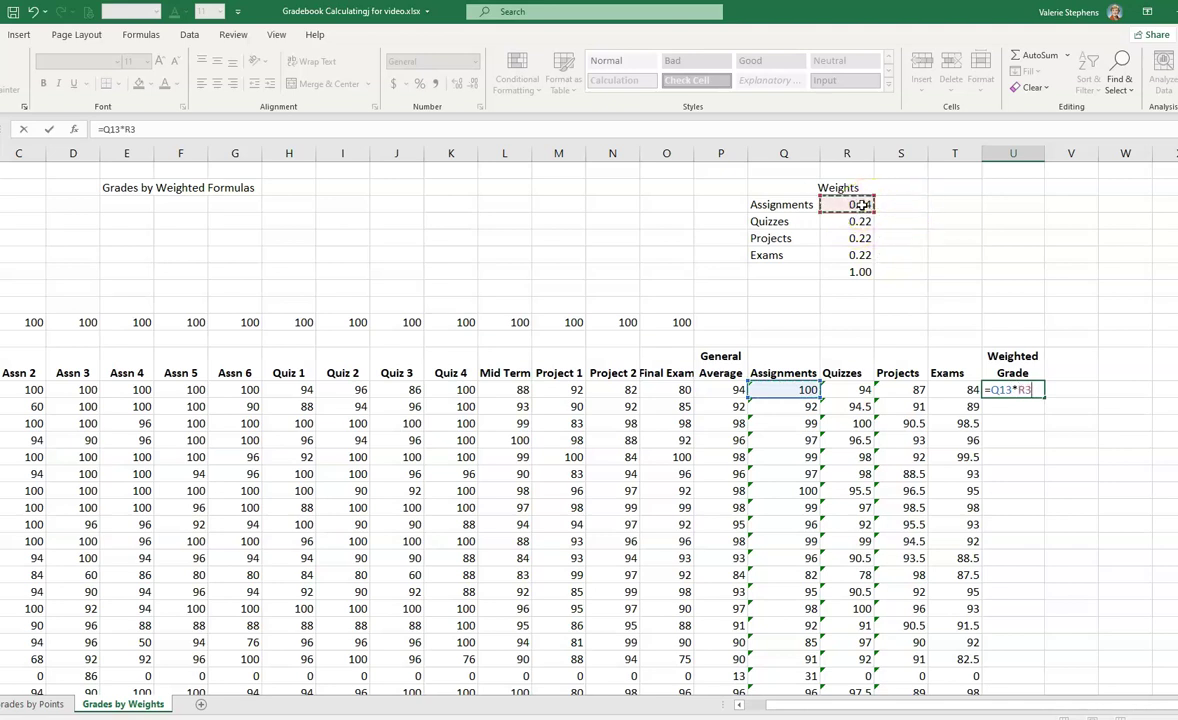
Extend the U13 formula with the Quizzes average times its weight, +R13*R4.
text(+)
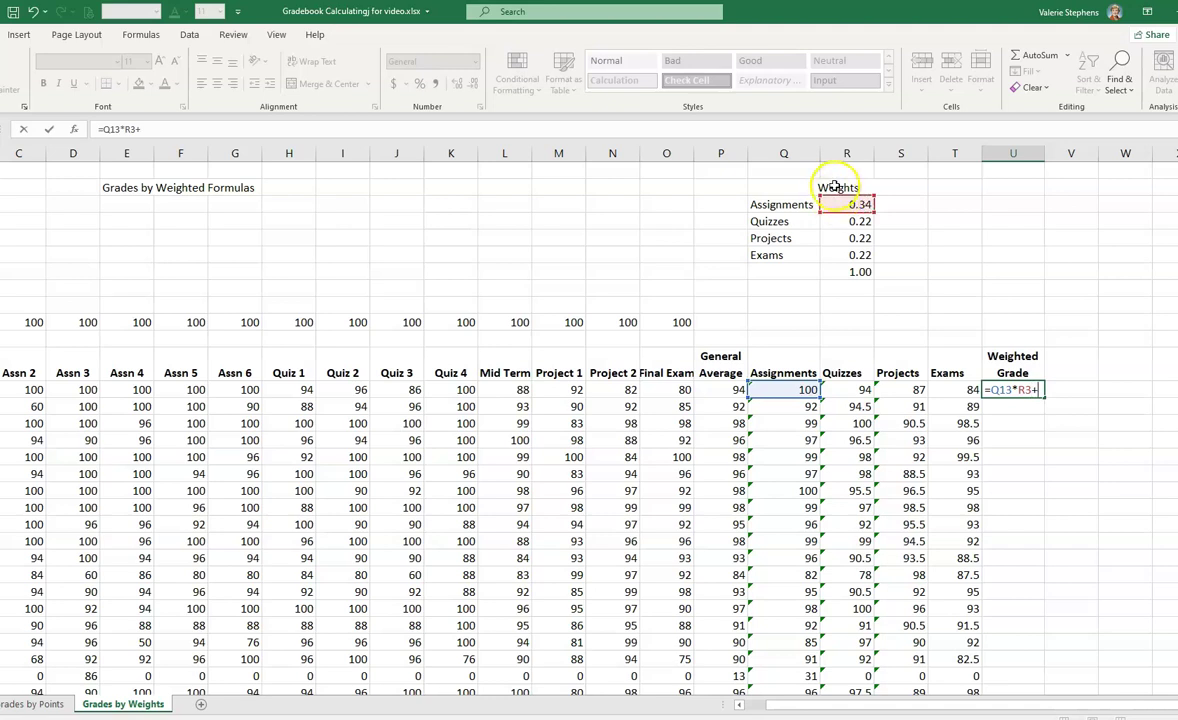
click(861, 390)
click(848, 390)
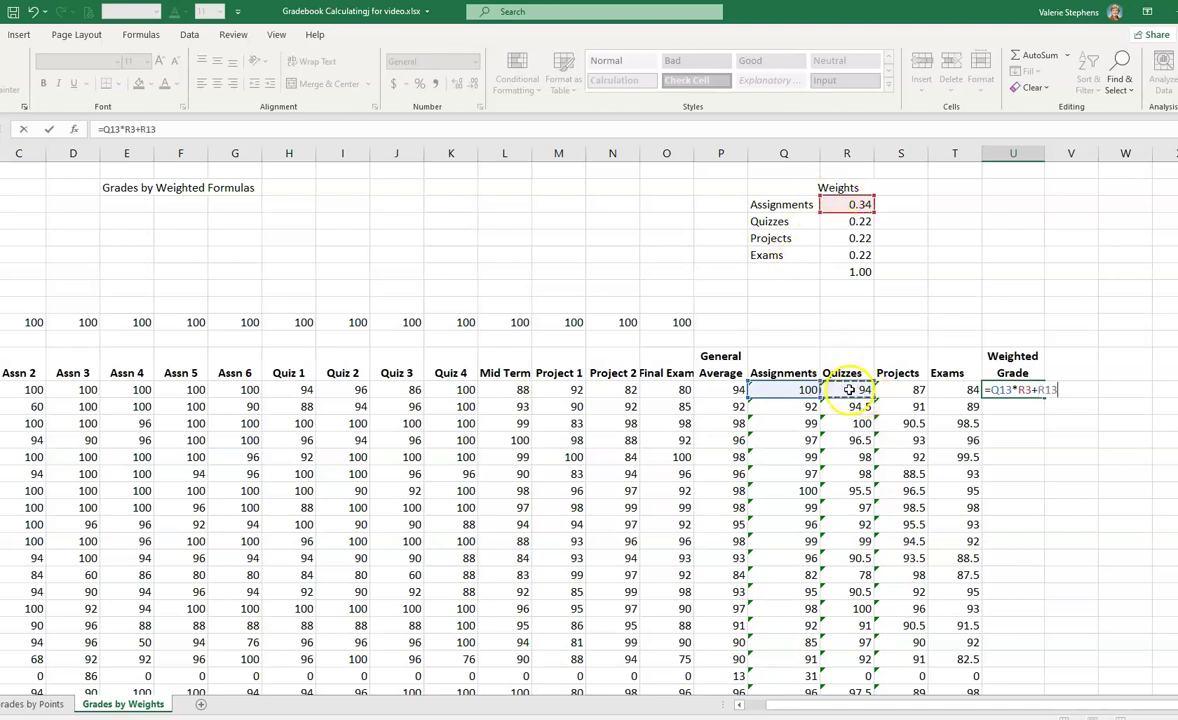
text(*)
click(856, 224)
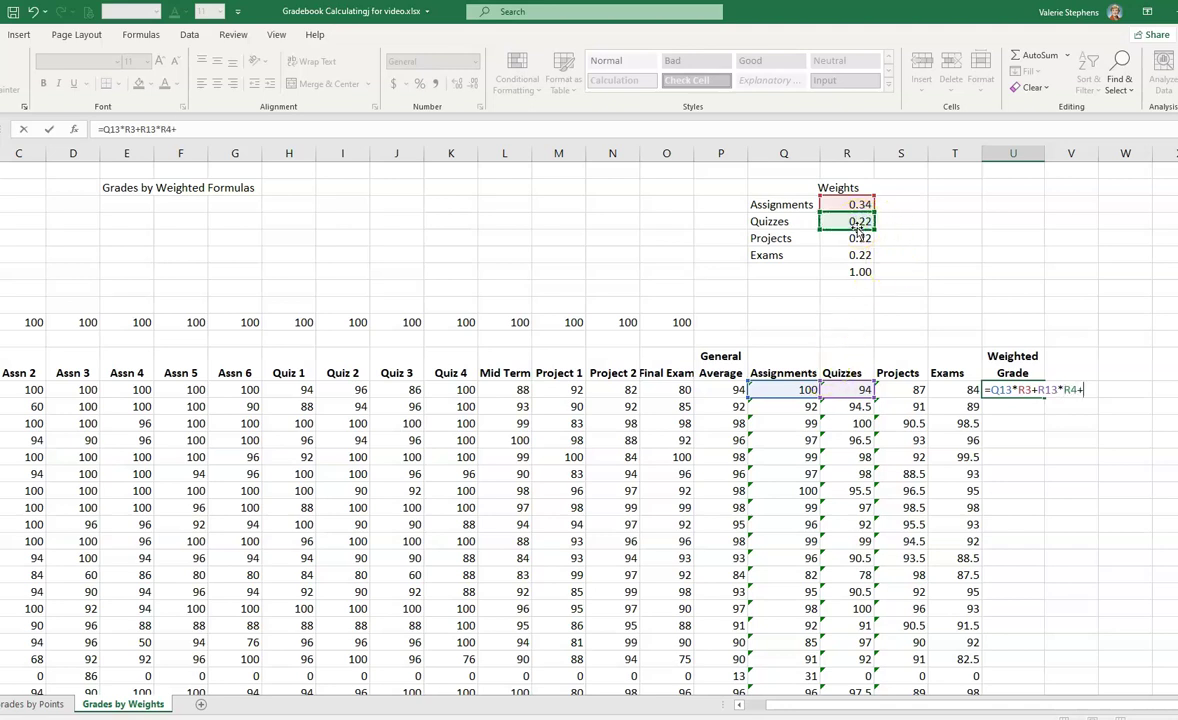
Extend the U13 formula with the Projects average times its weight, +S13*R5, followed by another plus sign.
text(+)
click(900, 389)
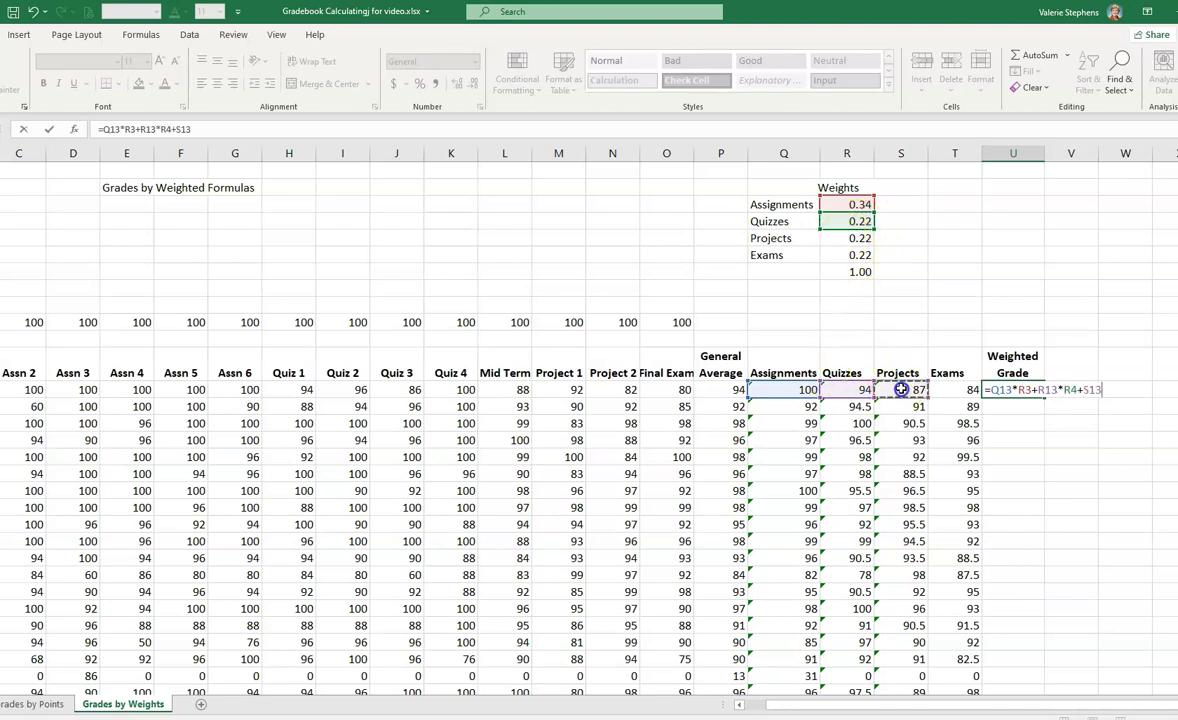
text(*)
click(845, 240)
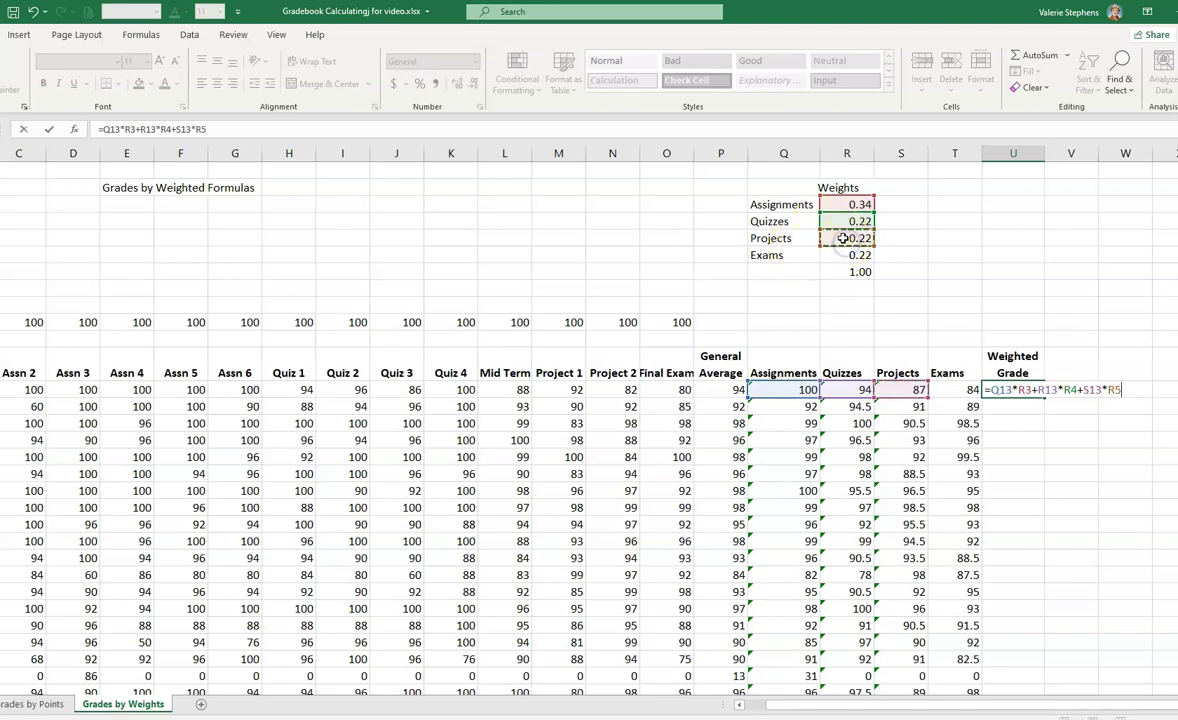
text(+)
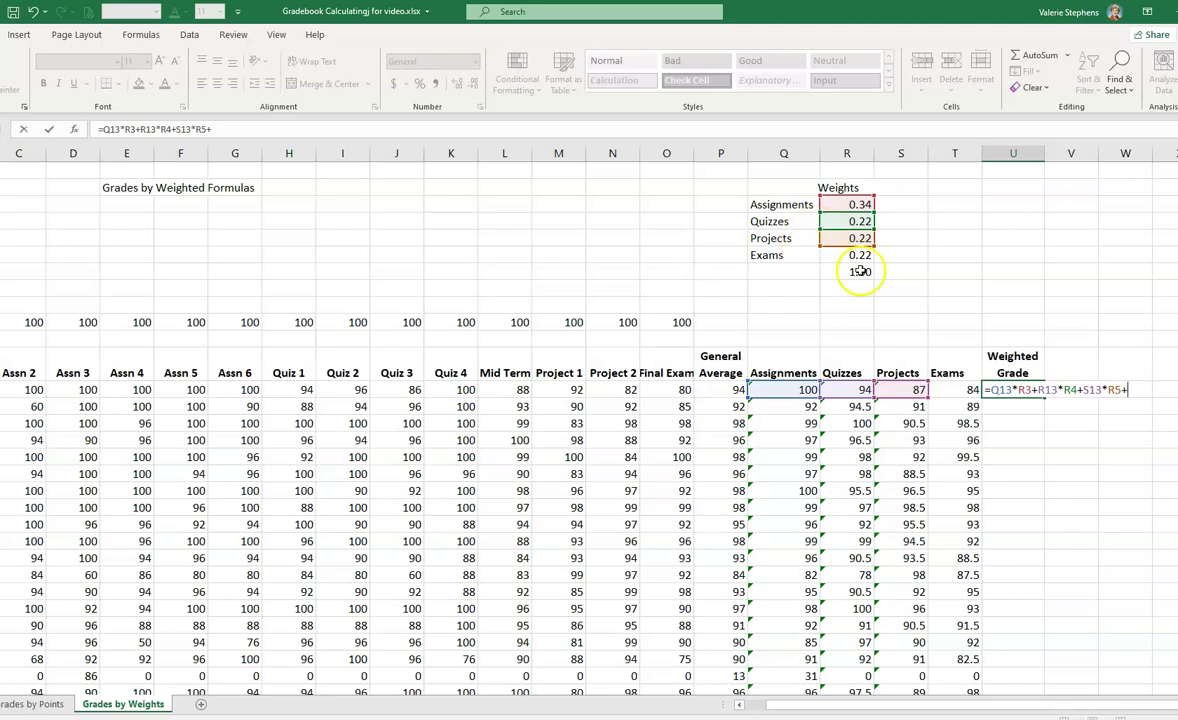
click(846, 256)
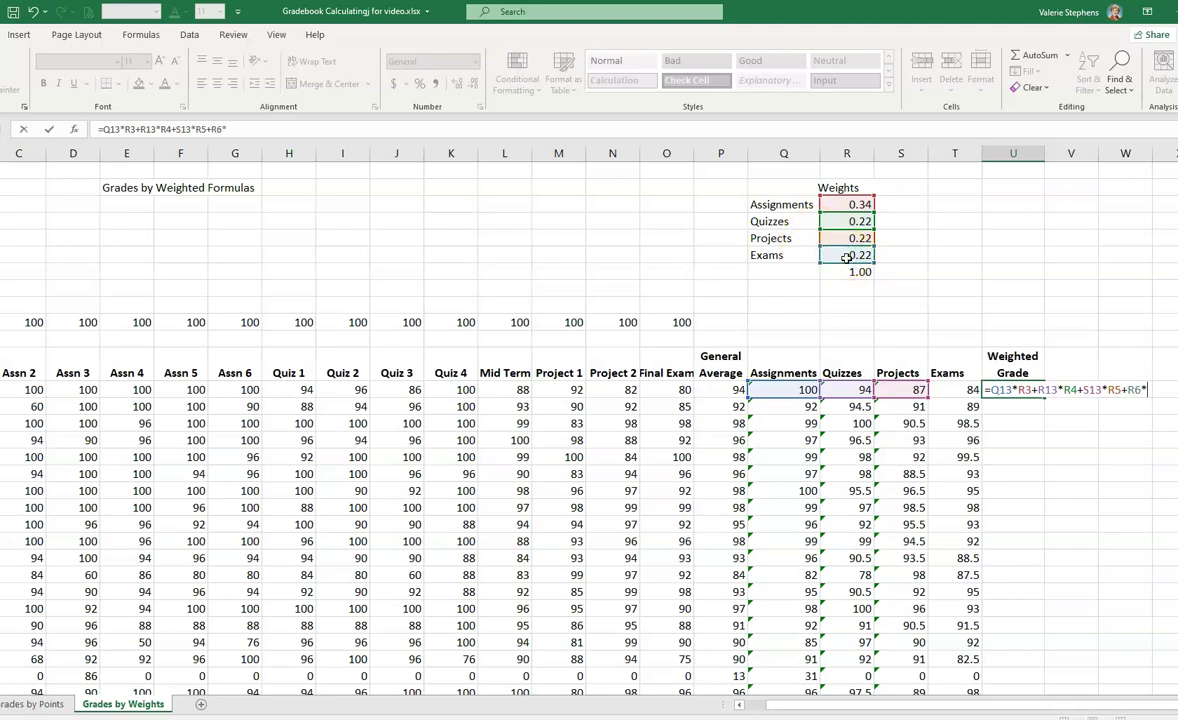
text(*)
click(958, 390)
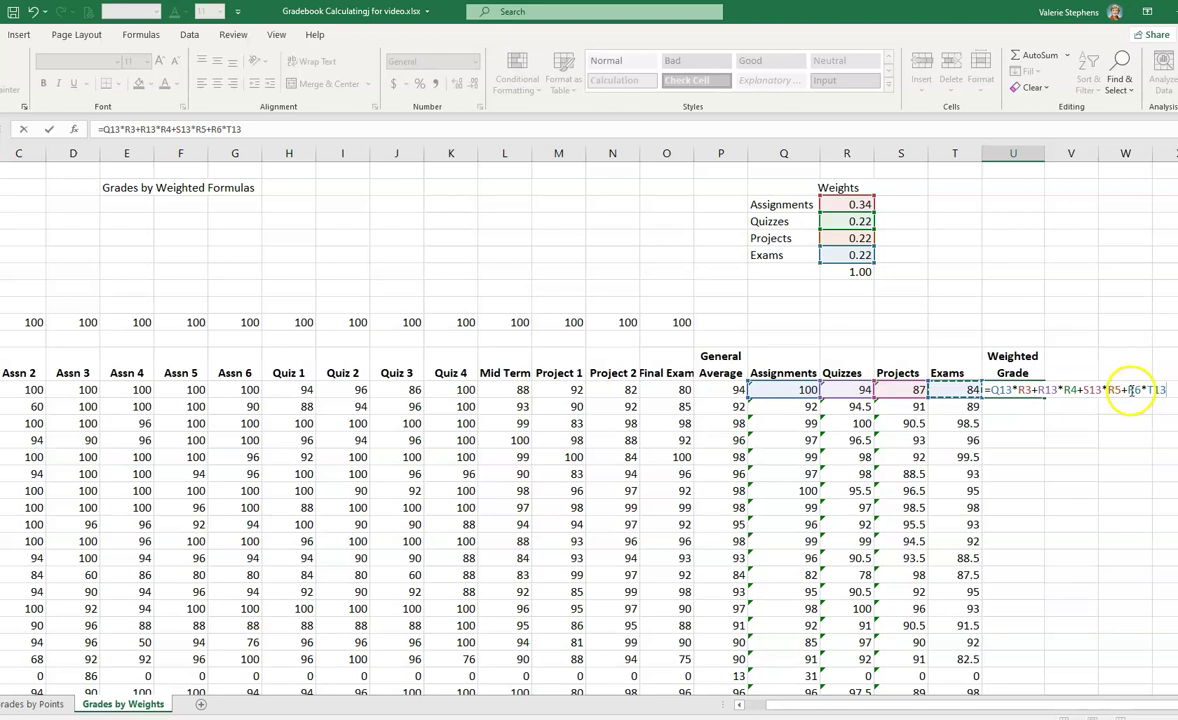
key(BackSpace)
key(BackSpace)
key(BackSpace)
key(BackSpace)
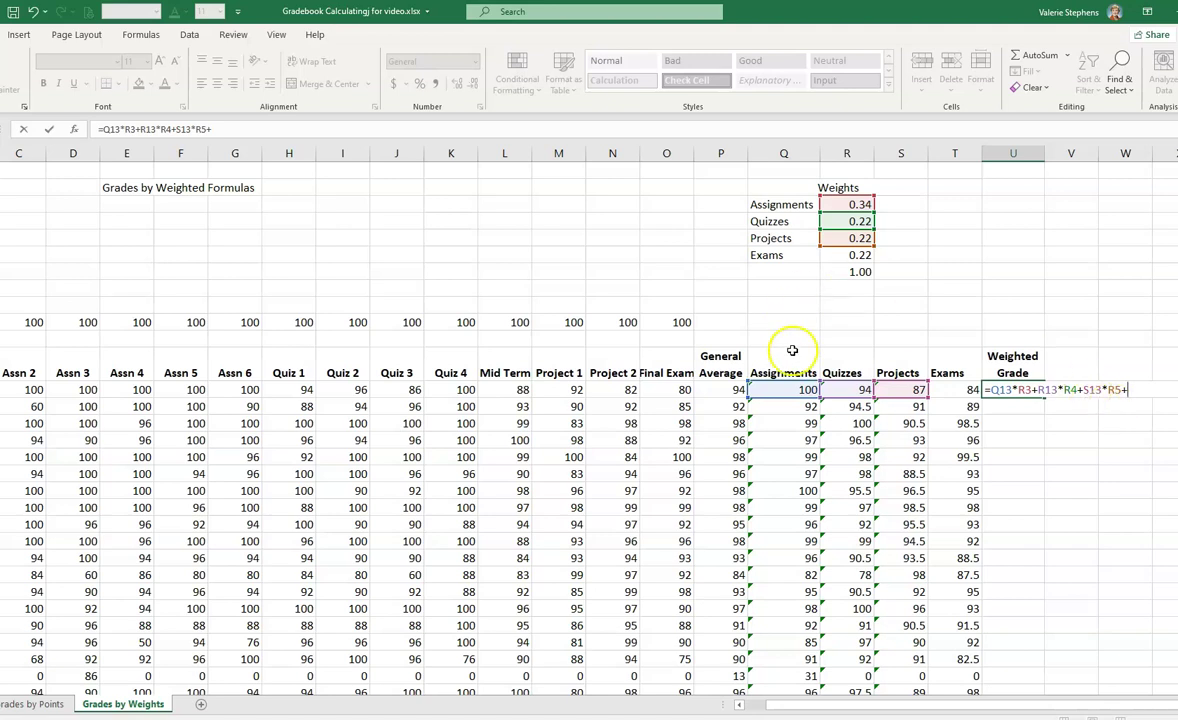
Complete the sum in the U13 formula with the Exams average times its weight, T13*R6.
click(965, 390)
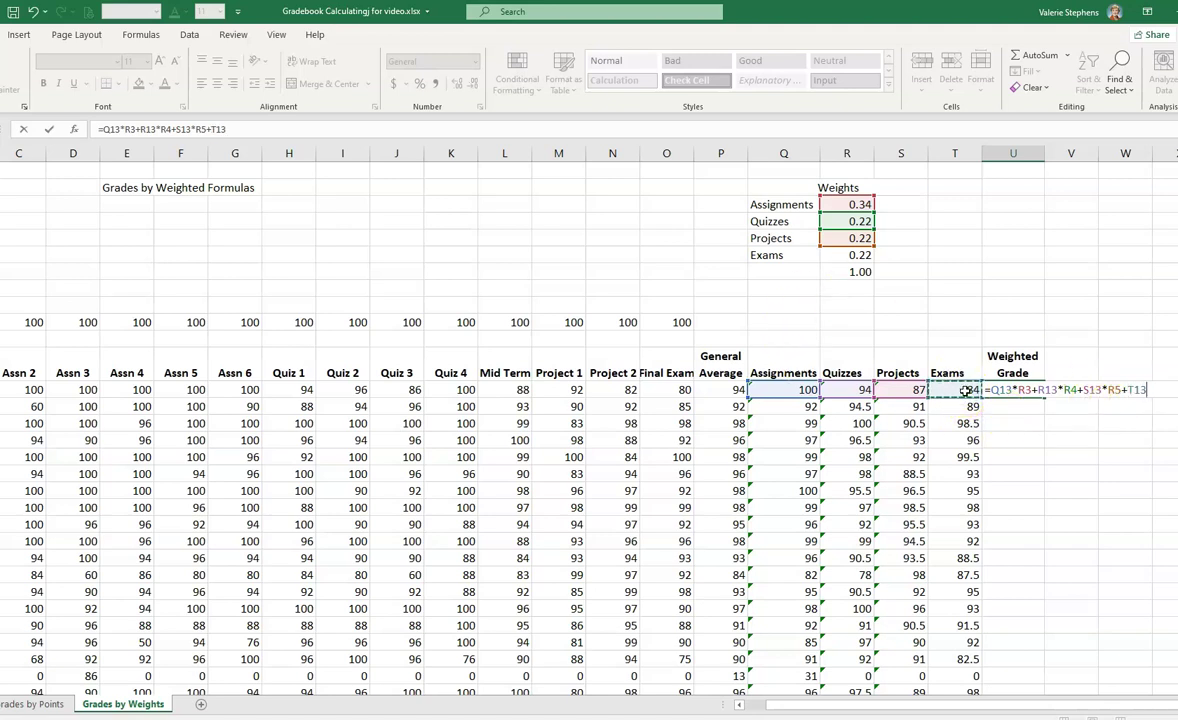
click(854, 255)
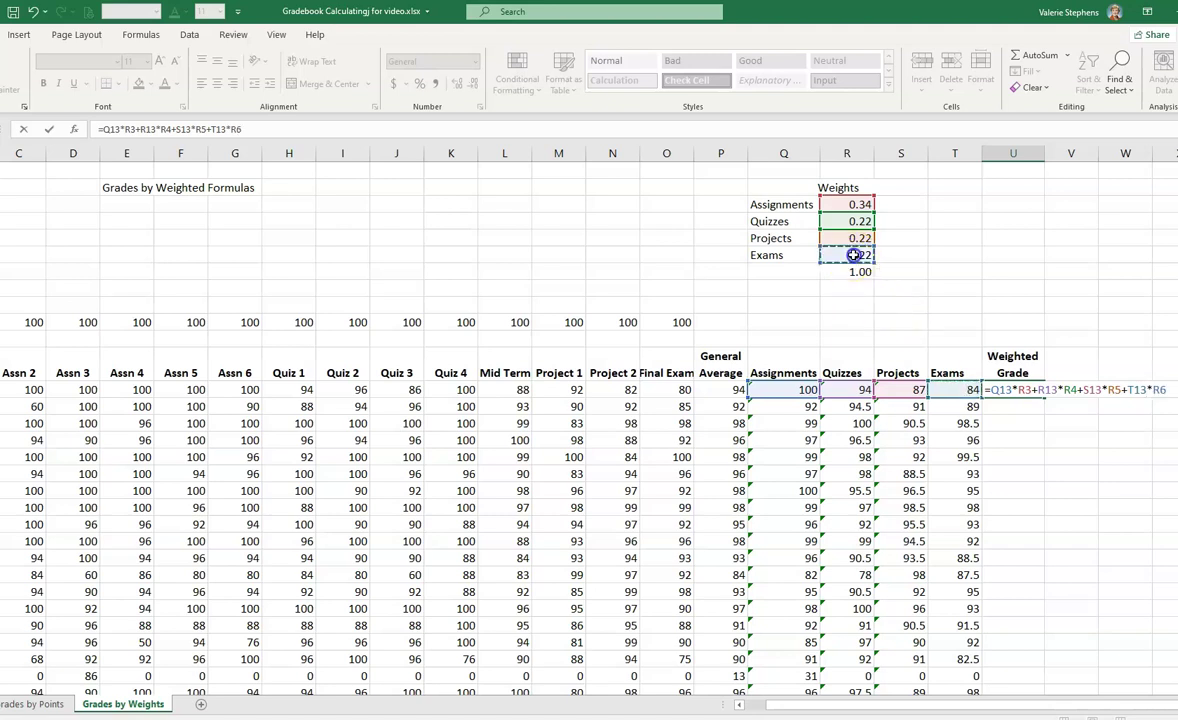
click(822, 255)
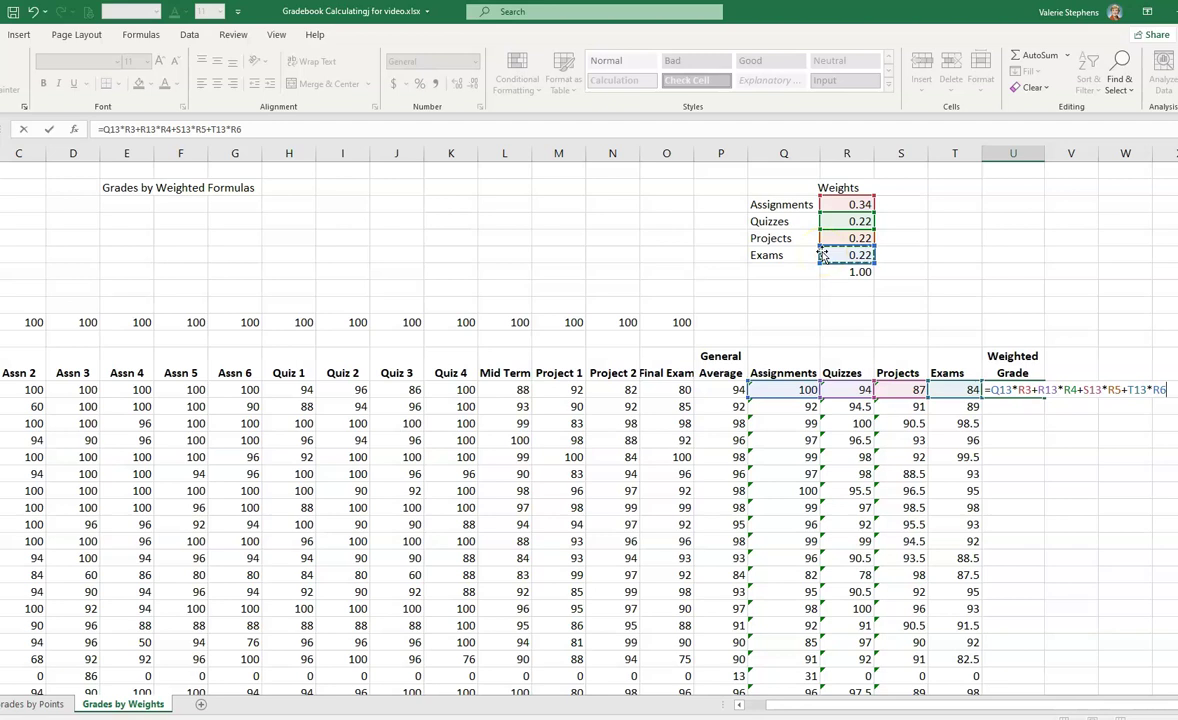
Enter the completed weighted grade formula in U13 and reselect the cell to review it.
key(Return)
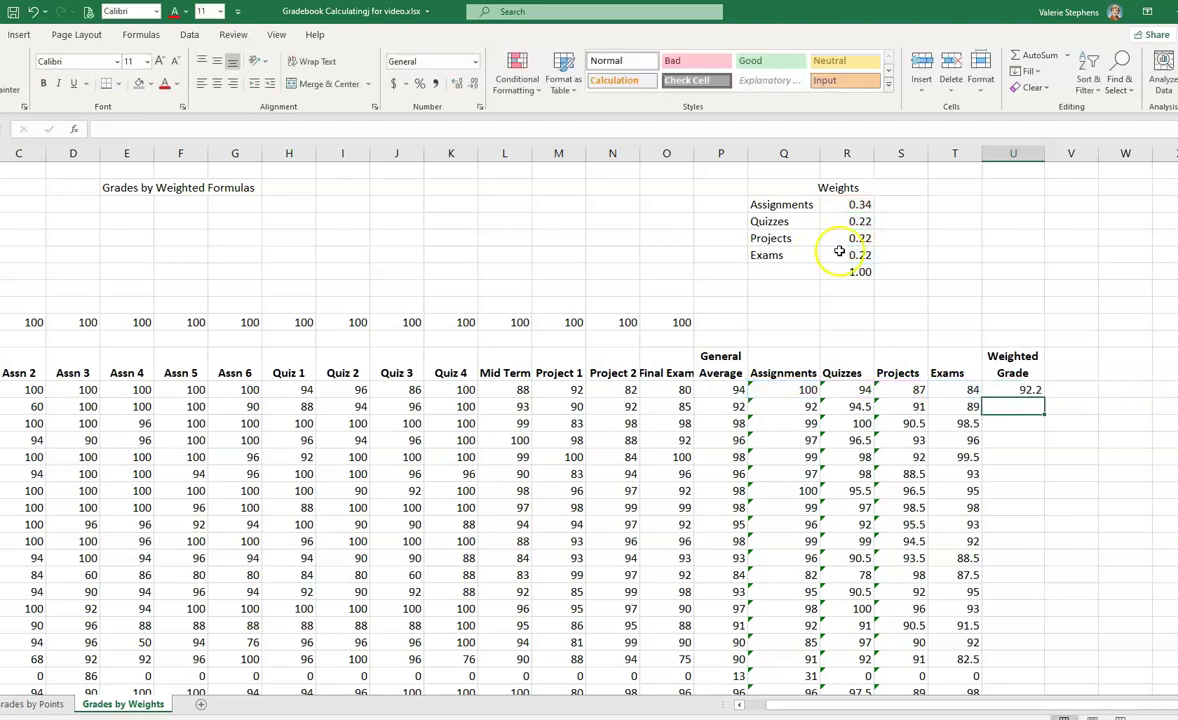
click(1031, 390)
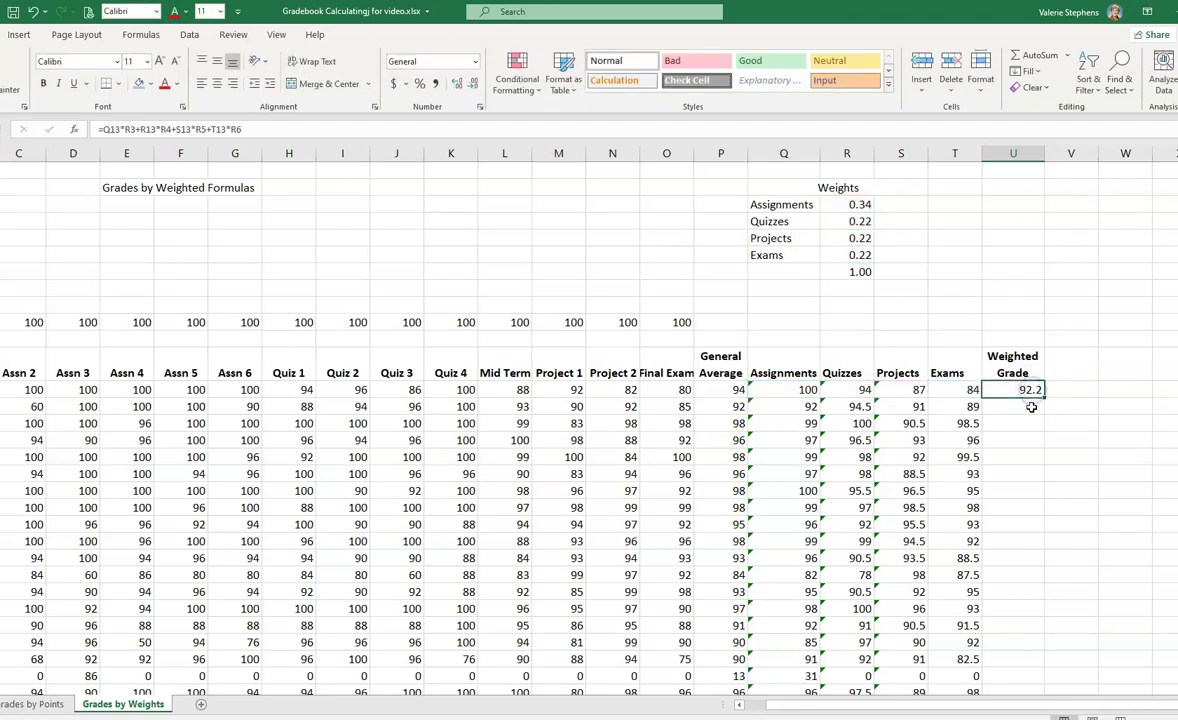
click(1012, 390)
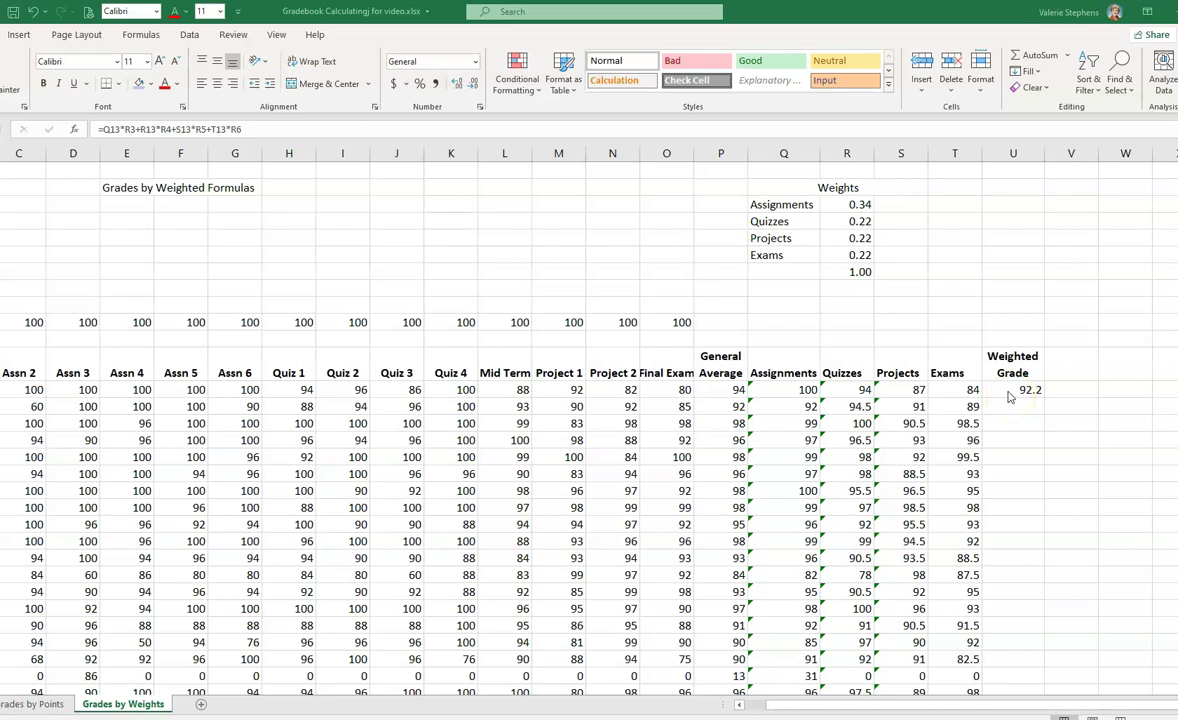
click(1021, 389)
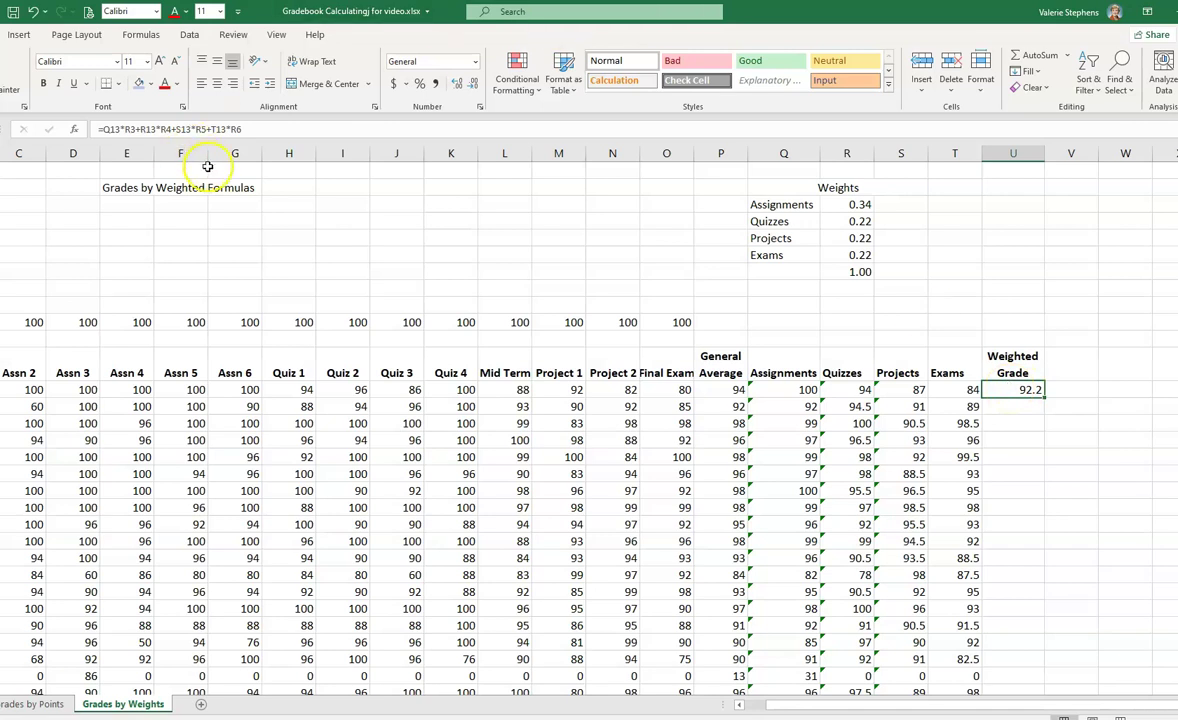
Edit the U13 formula to make the Assignments and Quizzes weight references absolute, $R$3 and $R$4.
double_click(1019, 391)
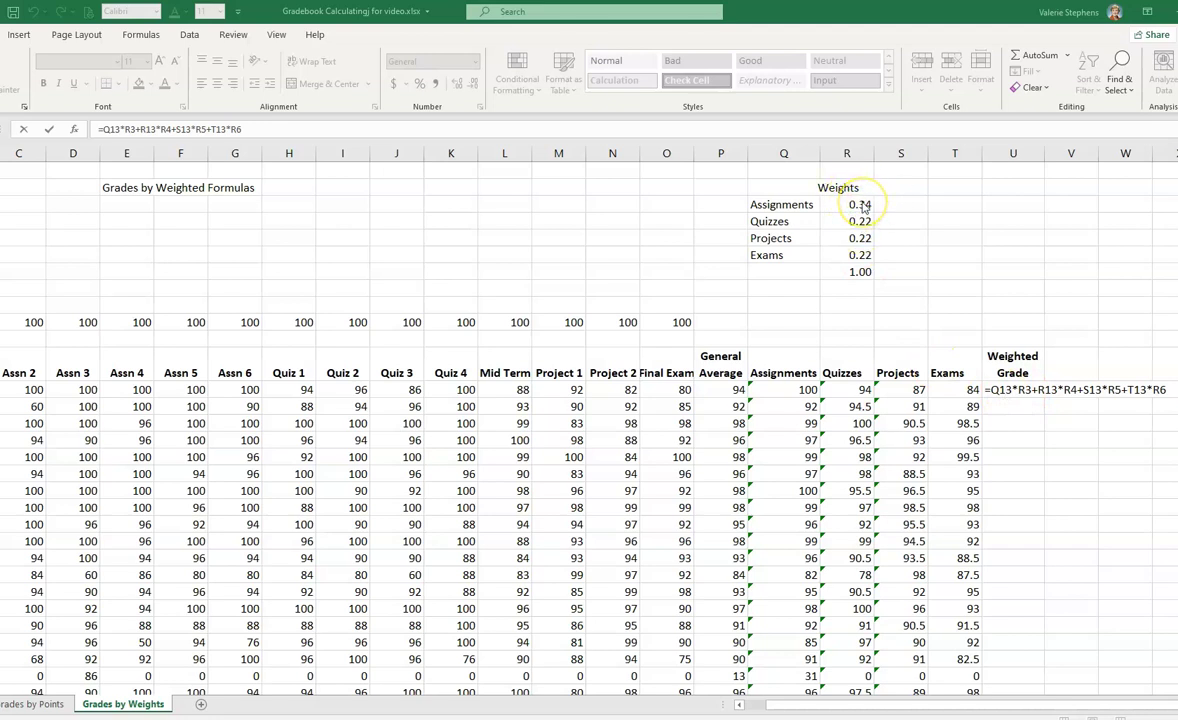
double_click(1023, 390)
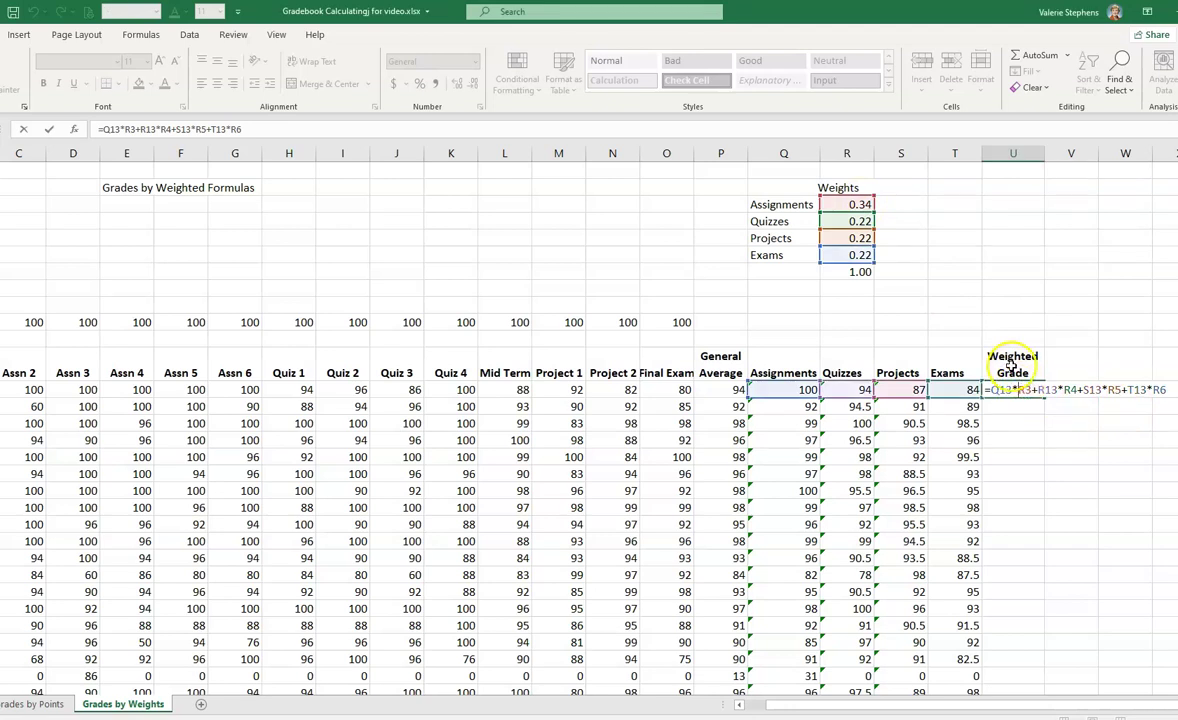
key(F4)
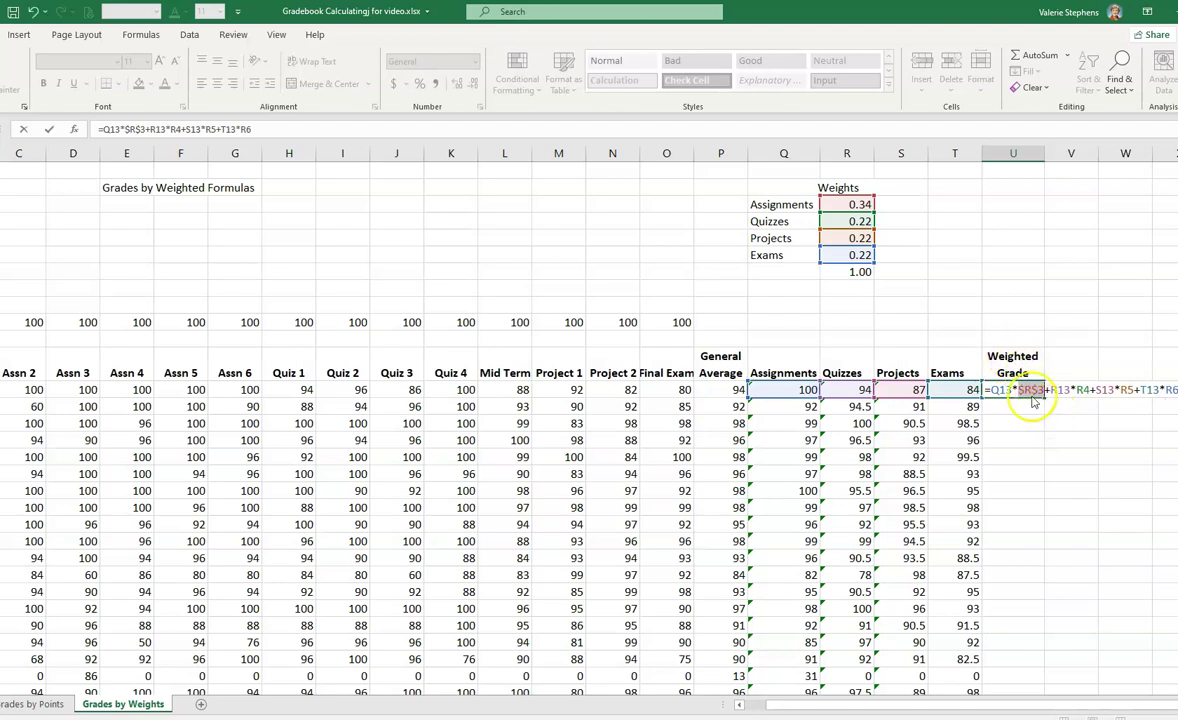
click(1083, 389)
click(1076, 388)
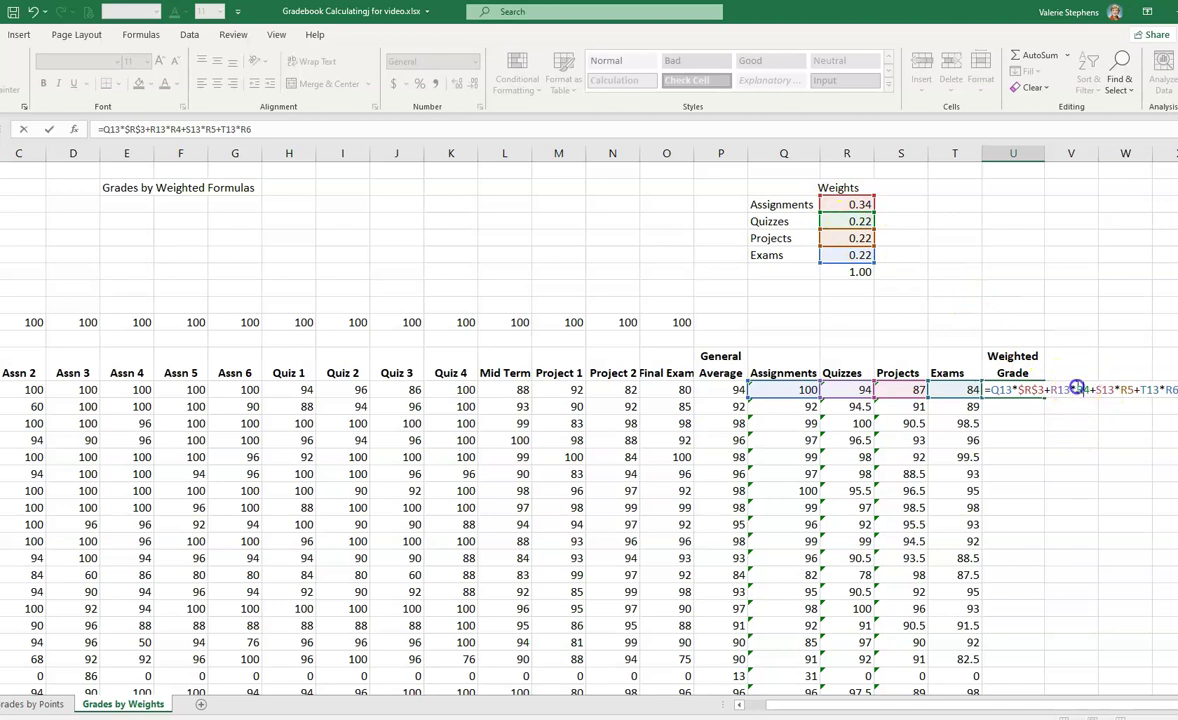
text($R)
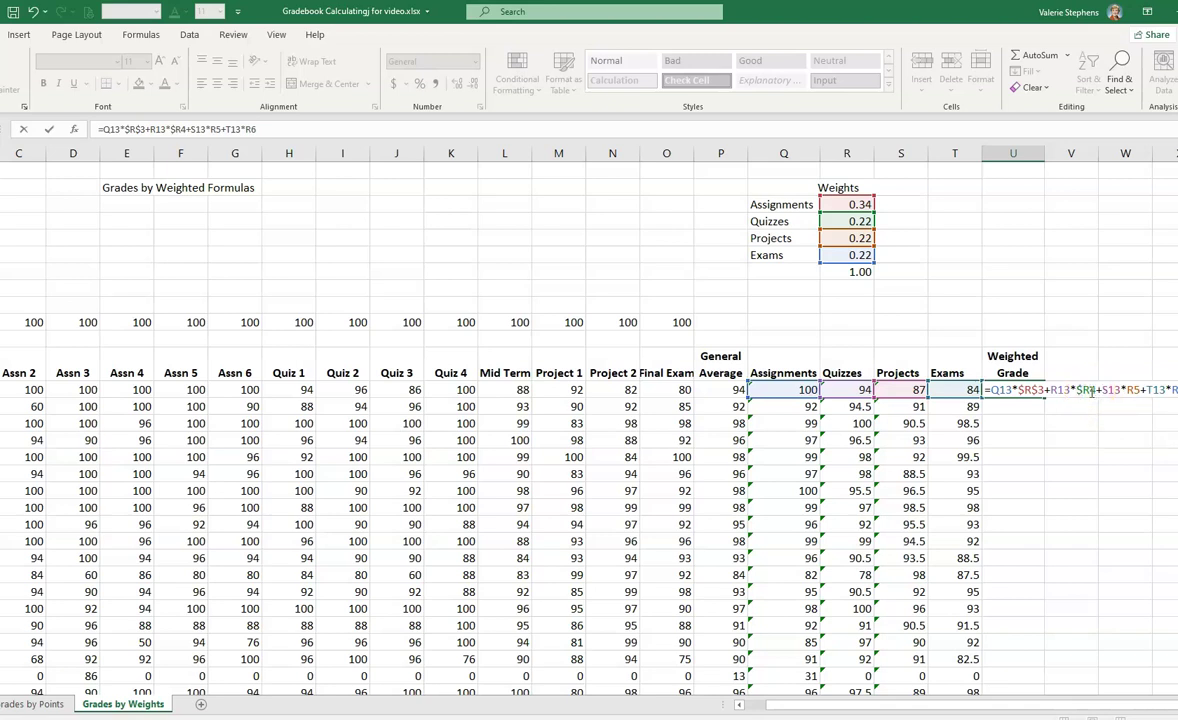
text($)
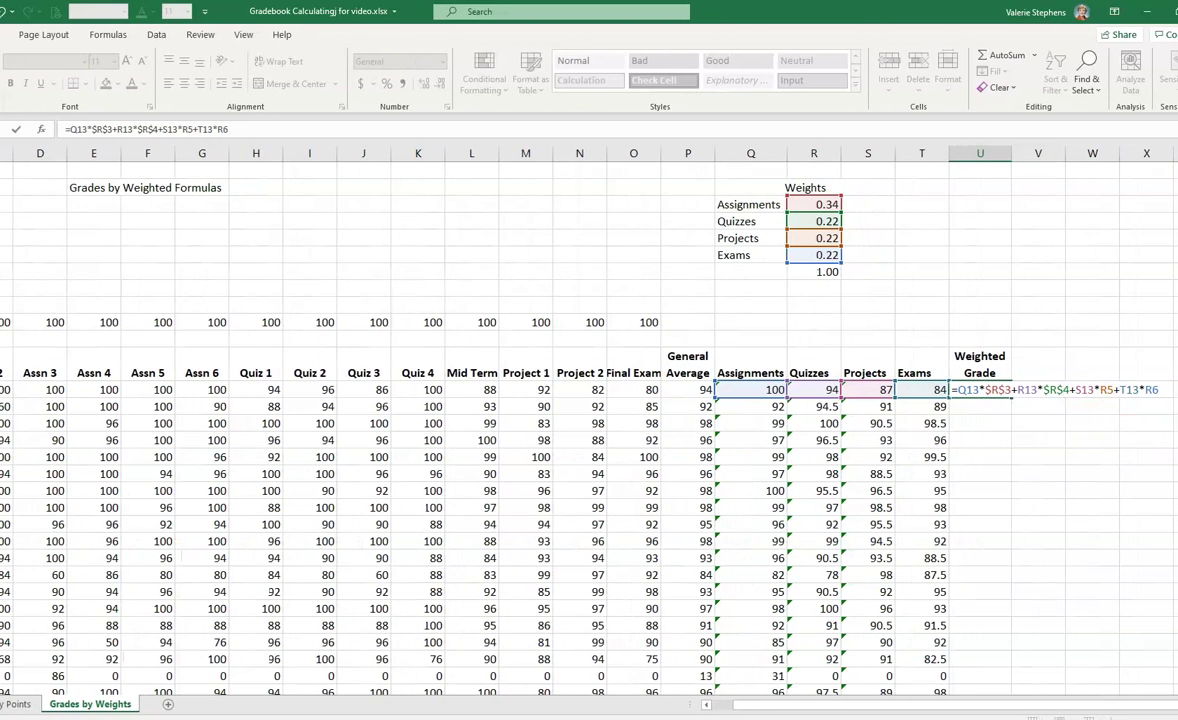
Make the Projects and Exams weight references in U13 absolute, $R$5 and $R$6, and enter the formula.
click(1106, 390)
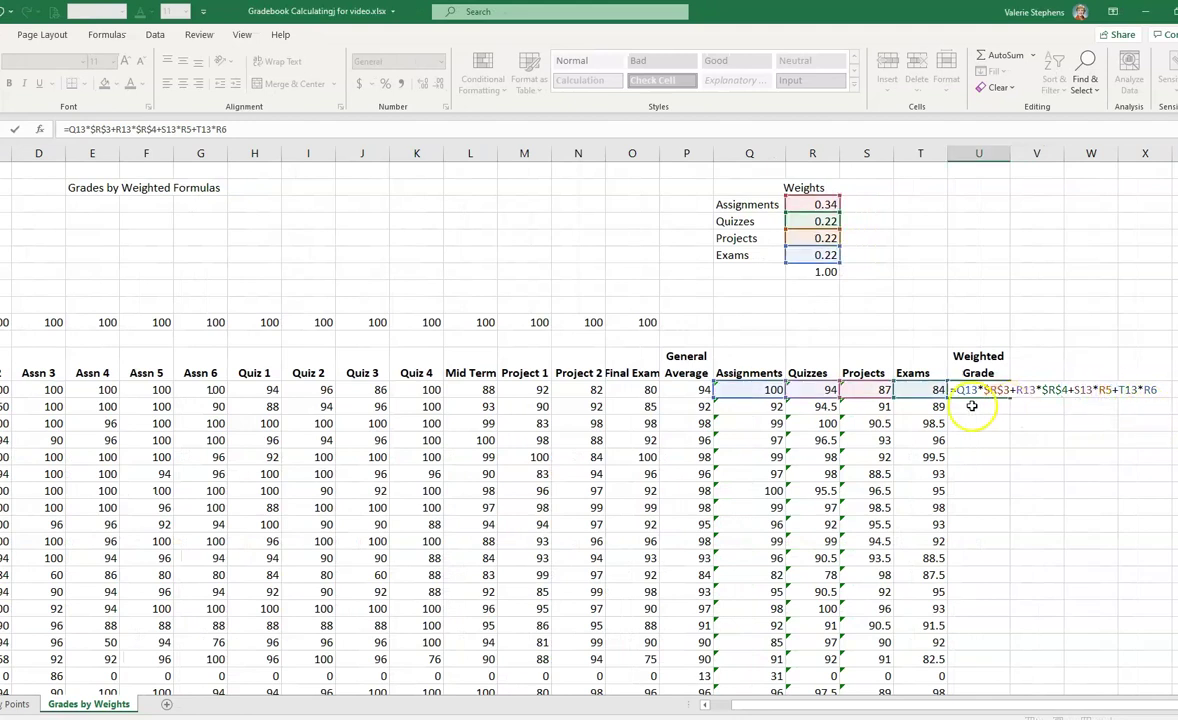
key(F4)
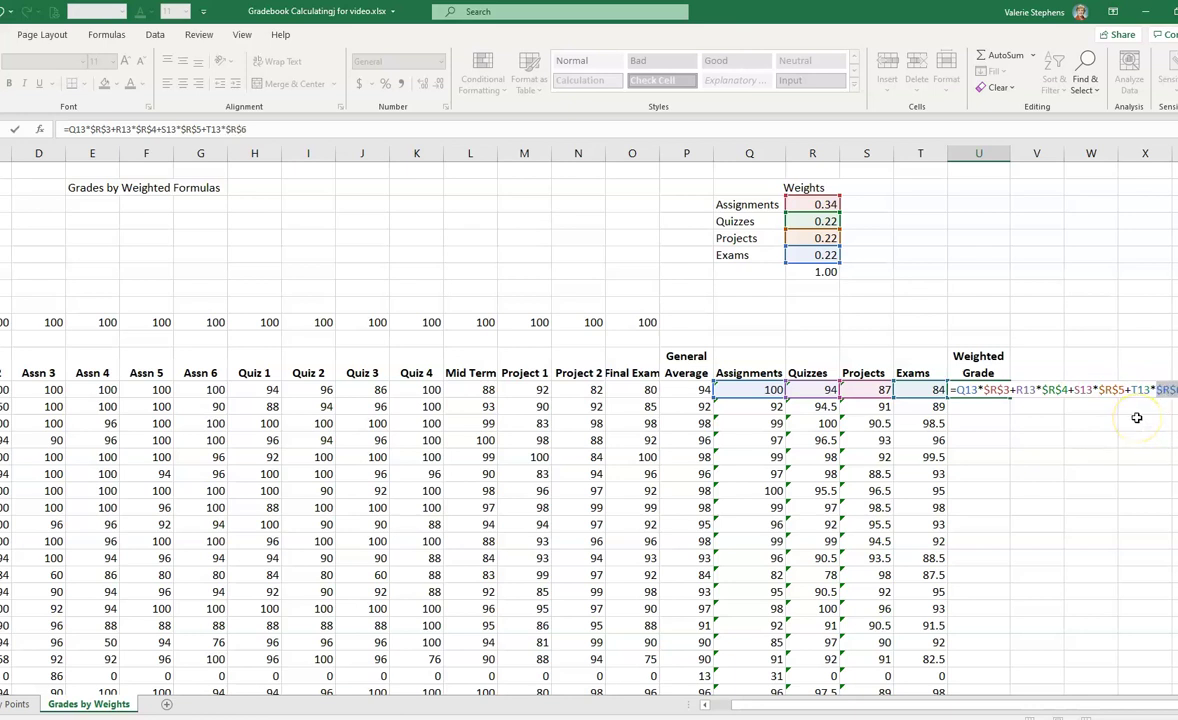
key(Return)
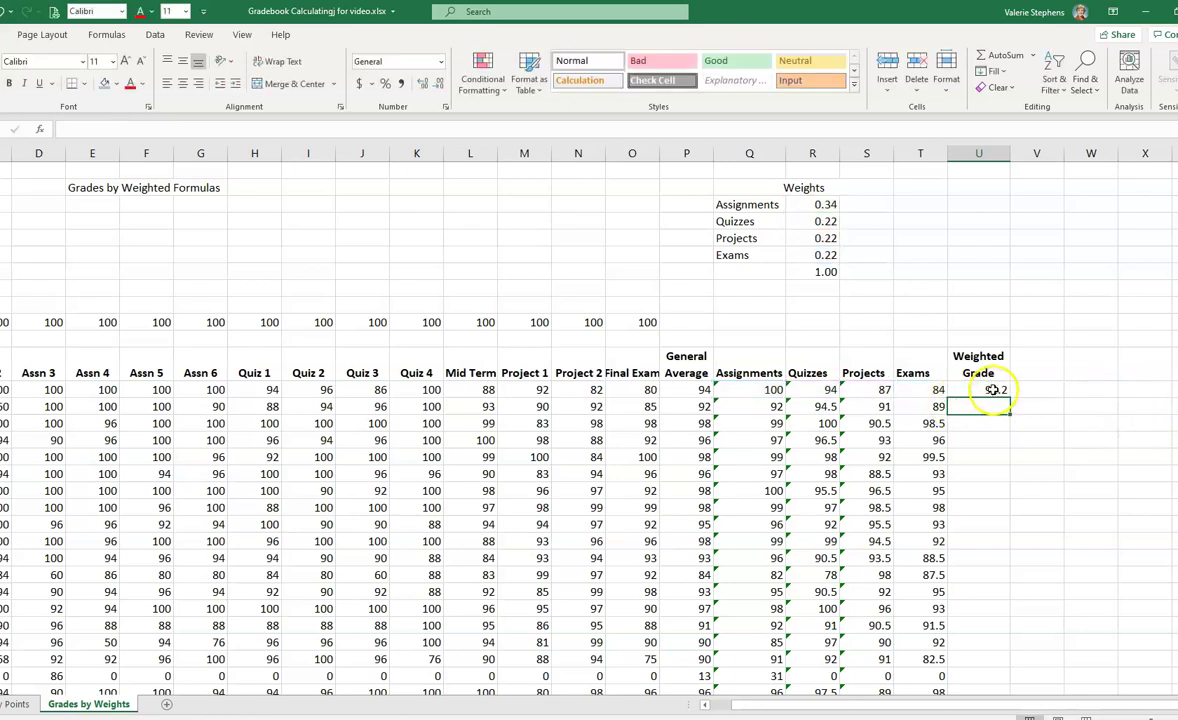
Copy the U13 formula down the Weighted Grade column, first through U17 and on through U33.
click(993, 390)
scroll(1133, 442, down, 1)
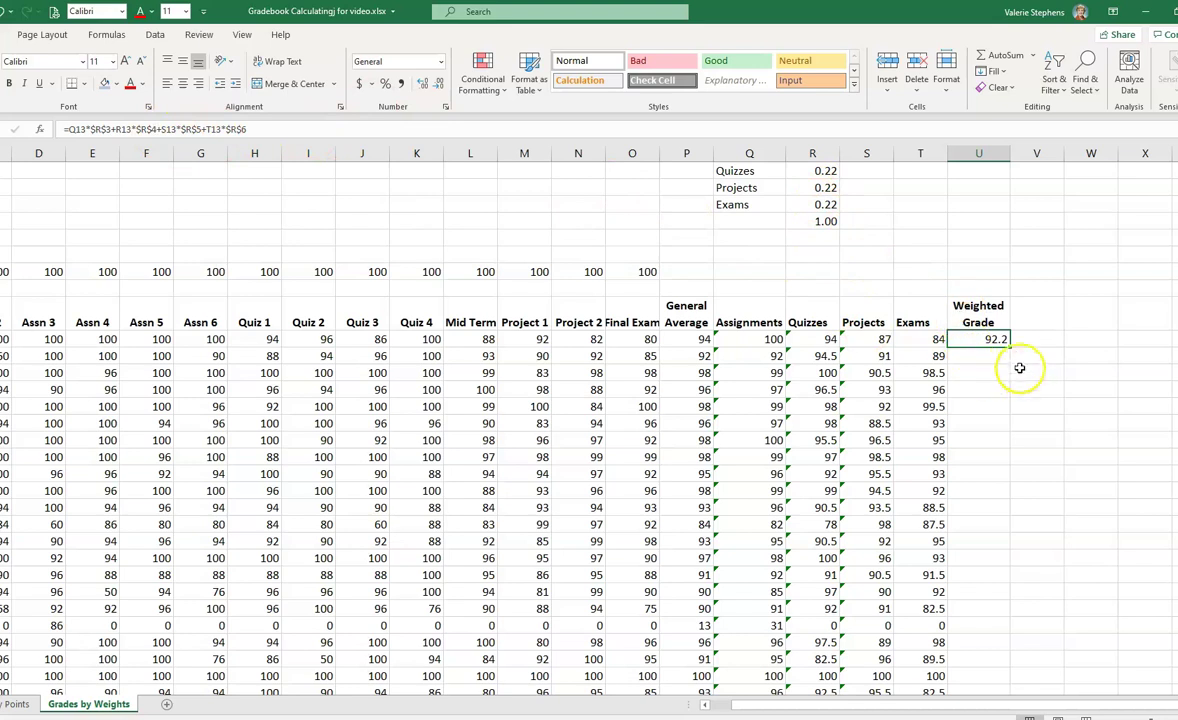
drag(1010, 345, 1009, 414)
click(1001, 408)
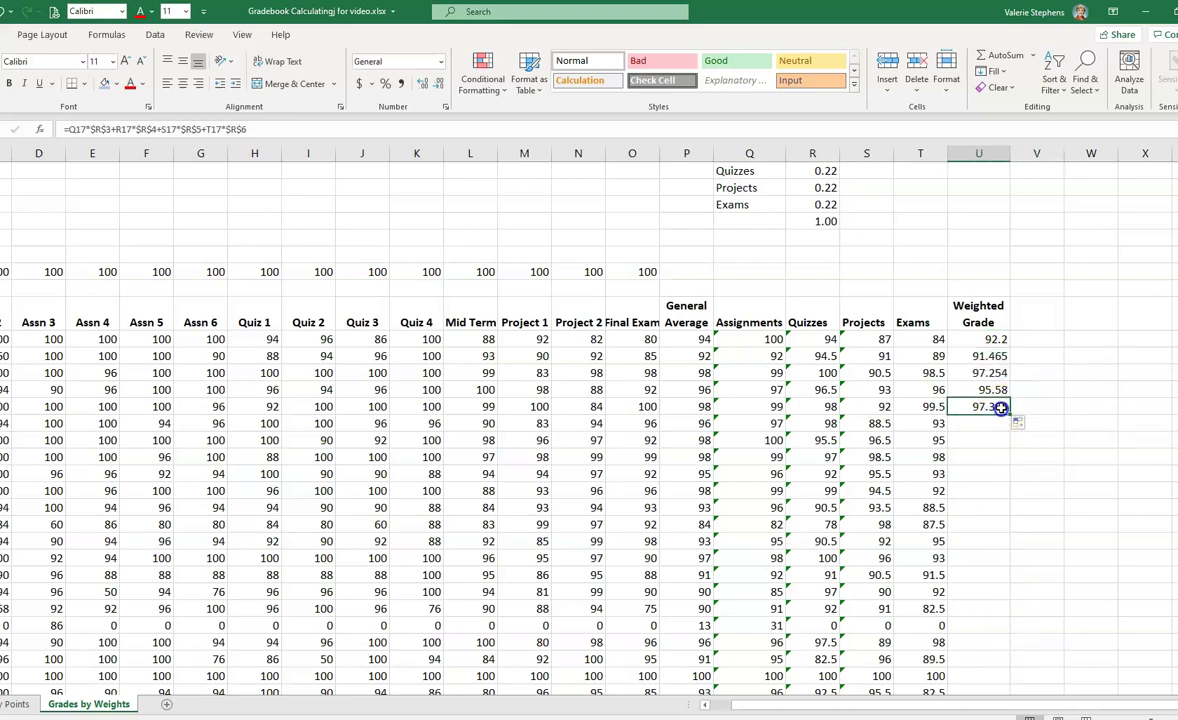
drag(1011, 414, 992, 655)
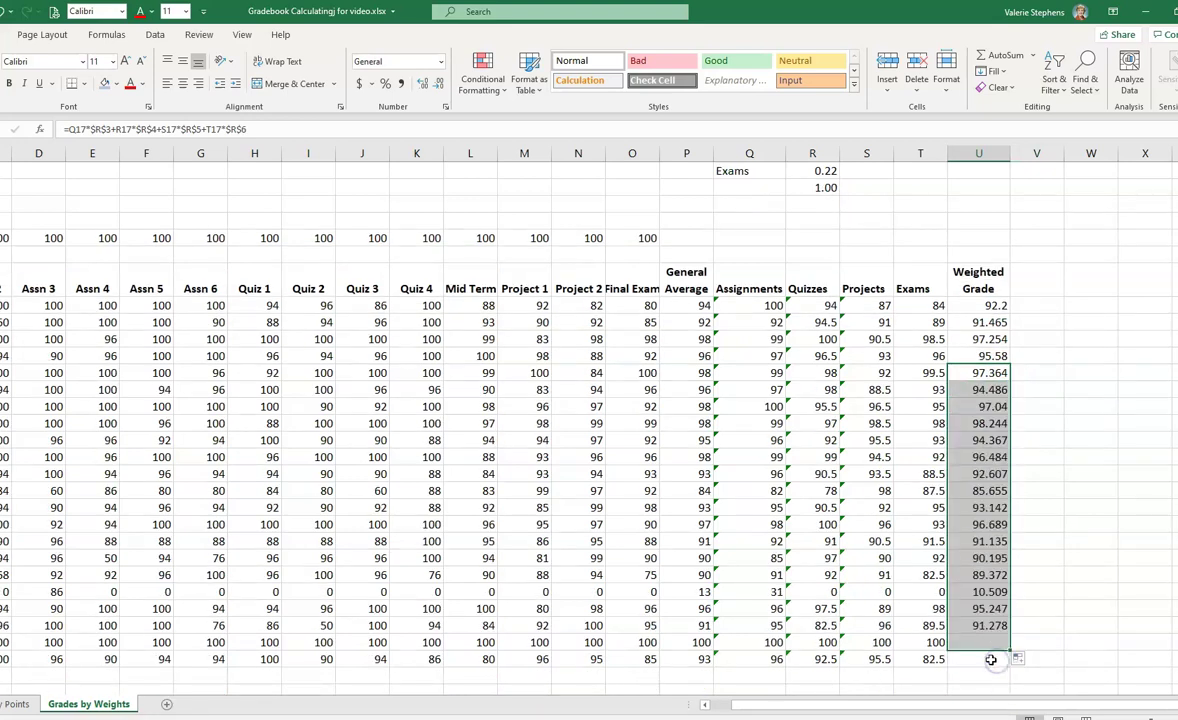
Extend the Weighted Grade formula from U33 to the last student row, U34.
drag(997, 305, 982, 650)
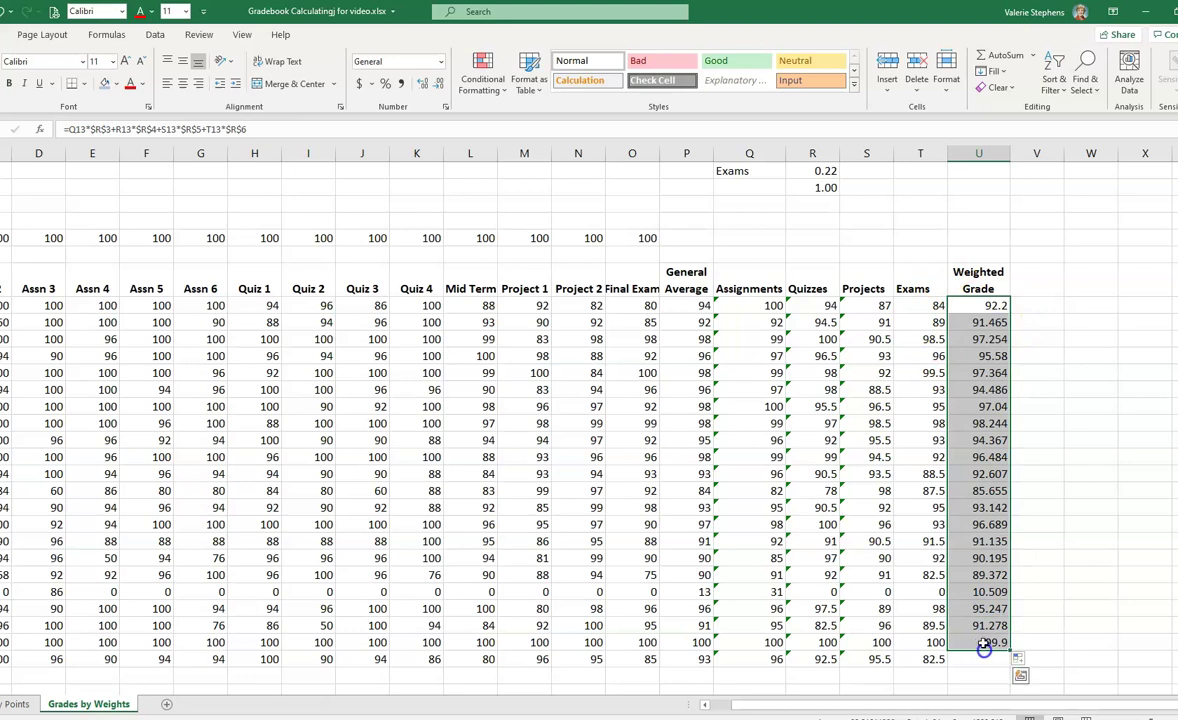
click(981, 625)
click(1000, 640)
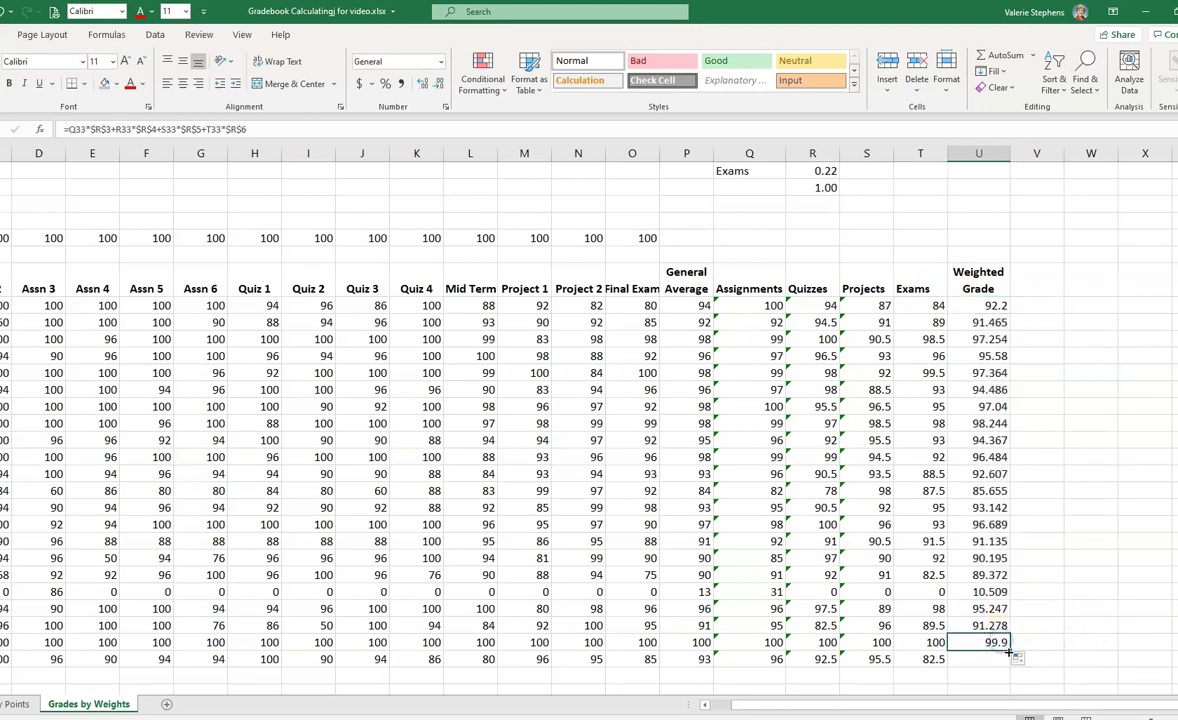
drag(1012, 652, 1007, 676)
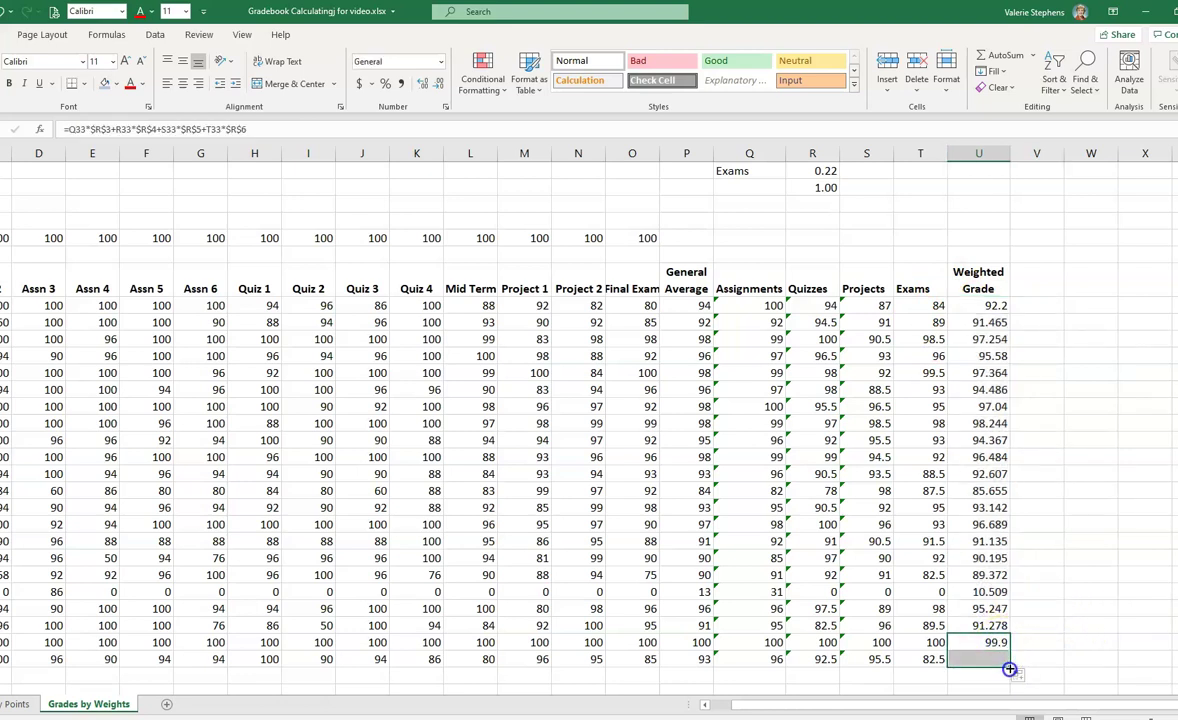
click(1052, 578)
Format the weighted grades in U13:U34 as whole numbers with no decimal places, and deselect the range.
drag(988, 305, 972, 662)
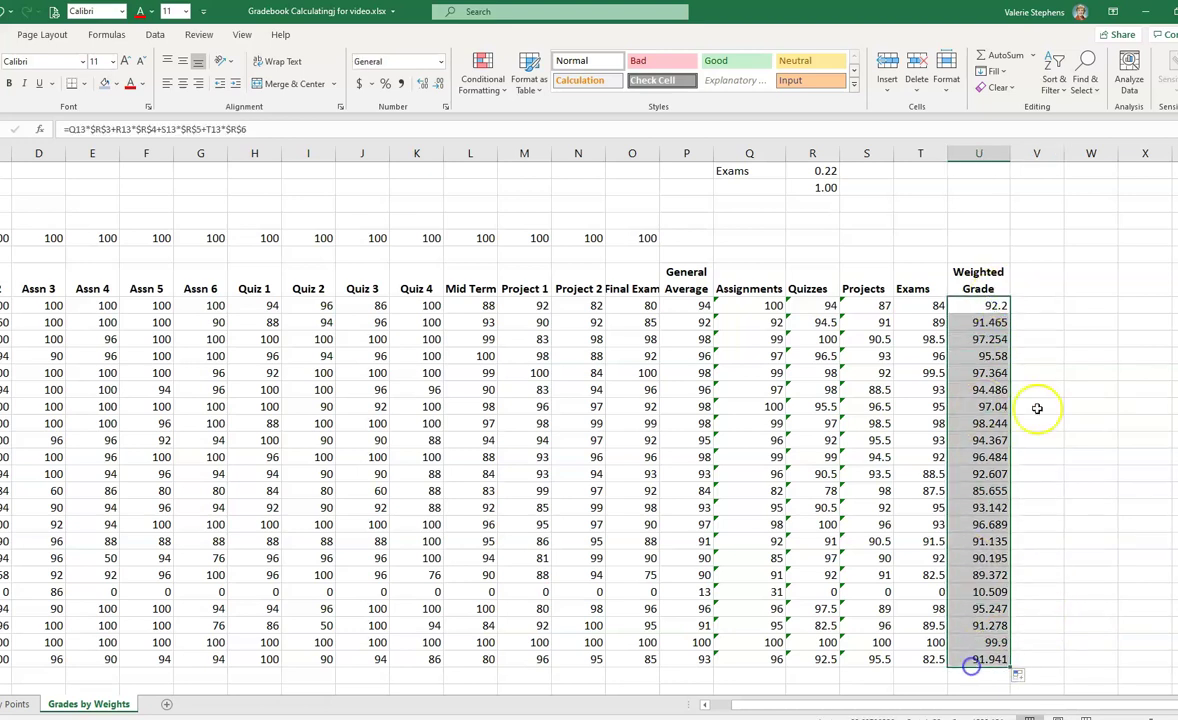
click(440, 88)
click(440, 88)
click(440, 88)
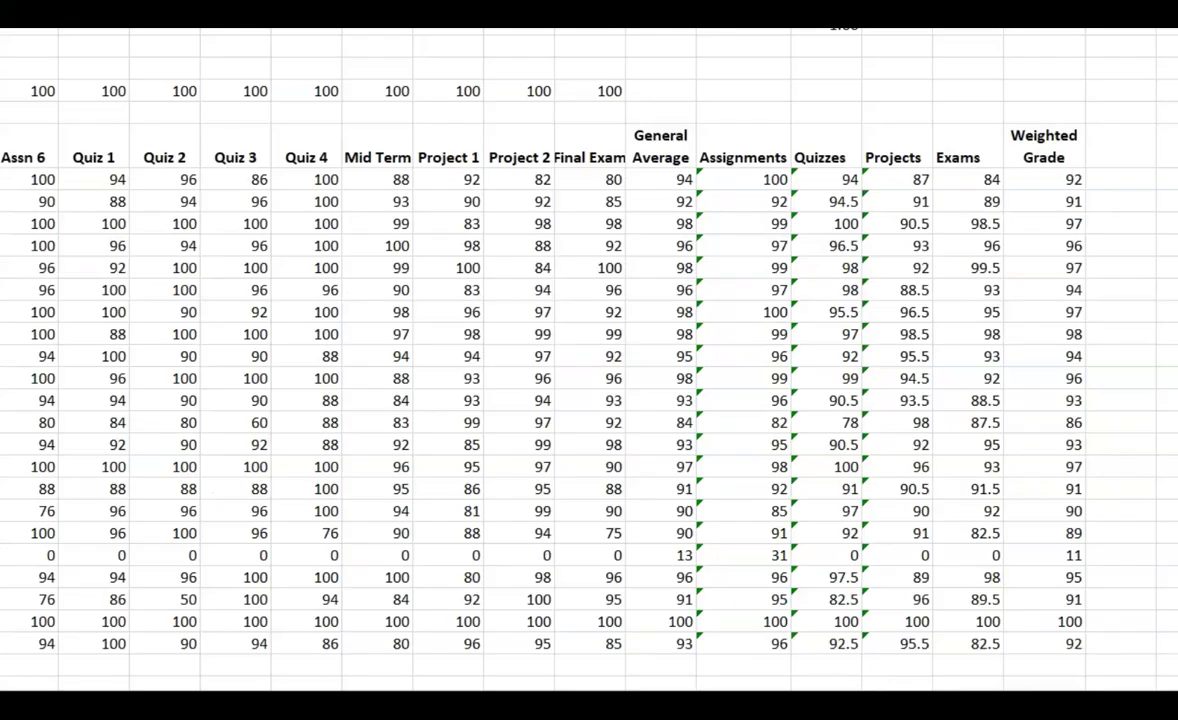
click(982, 490)
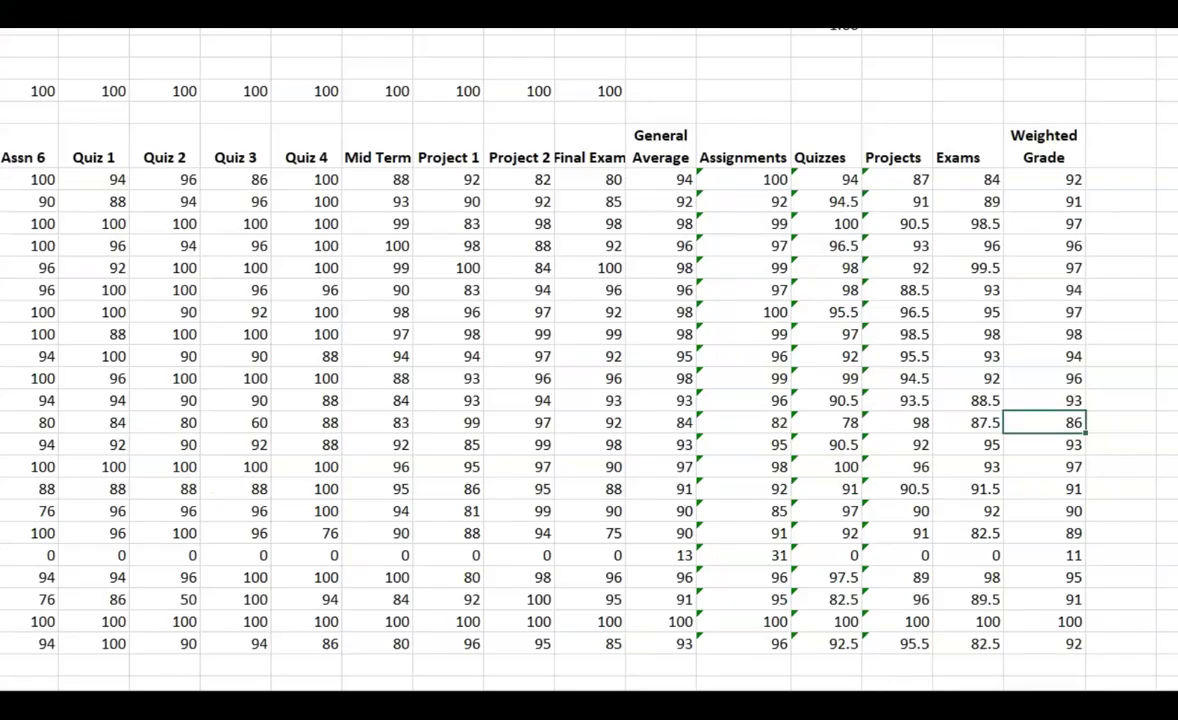